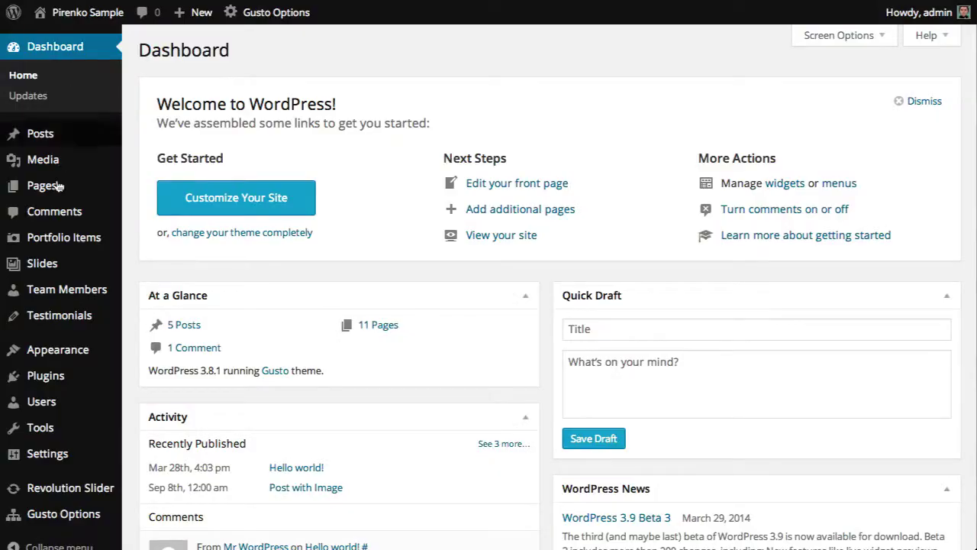
- Create a new page titled "About Us" and assign it the "Page - Theme Page" template
mouse_move(57, 191)
click(154, 209)
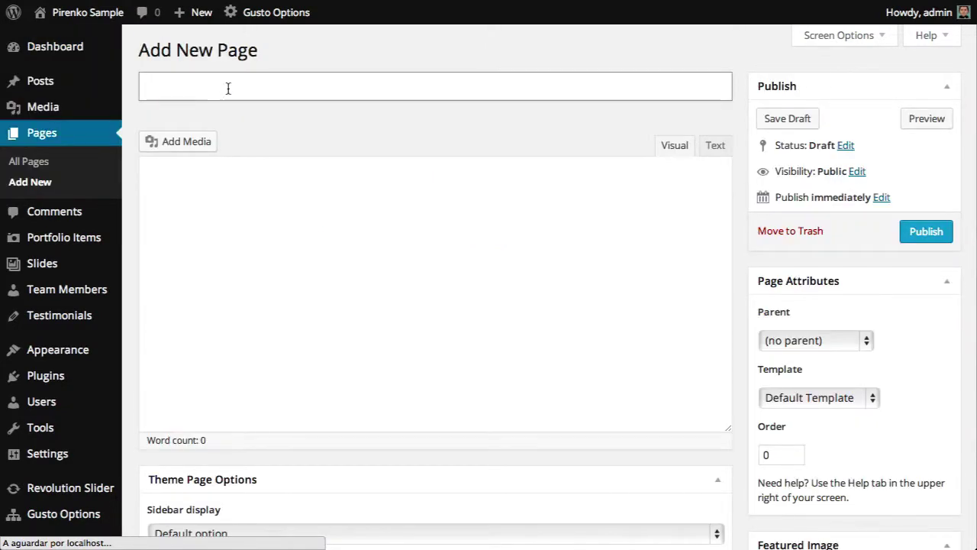
text(Buil)
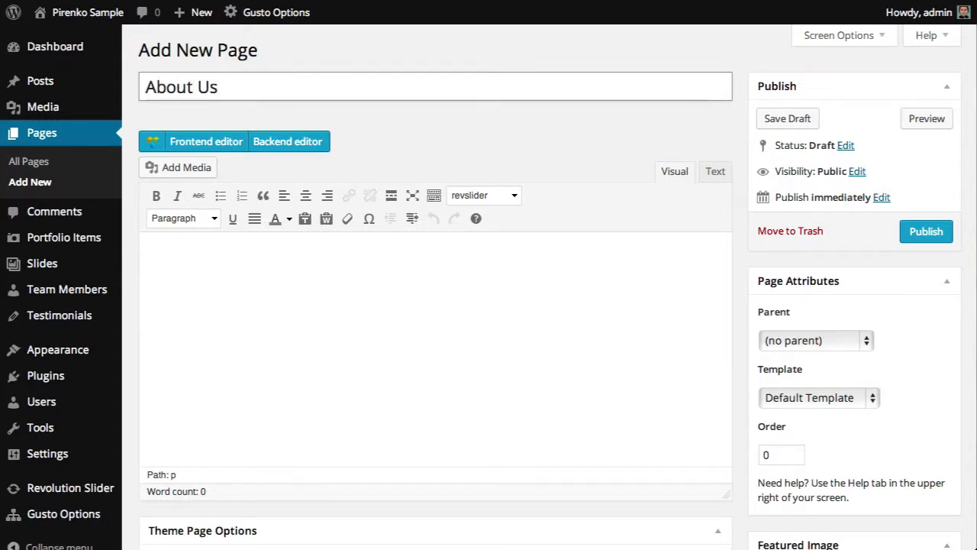
click(796, 398)
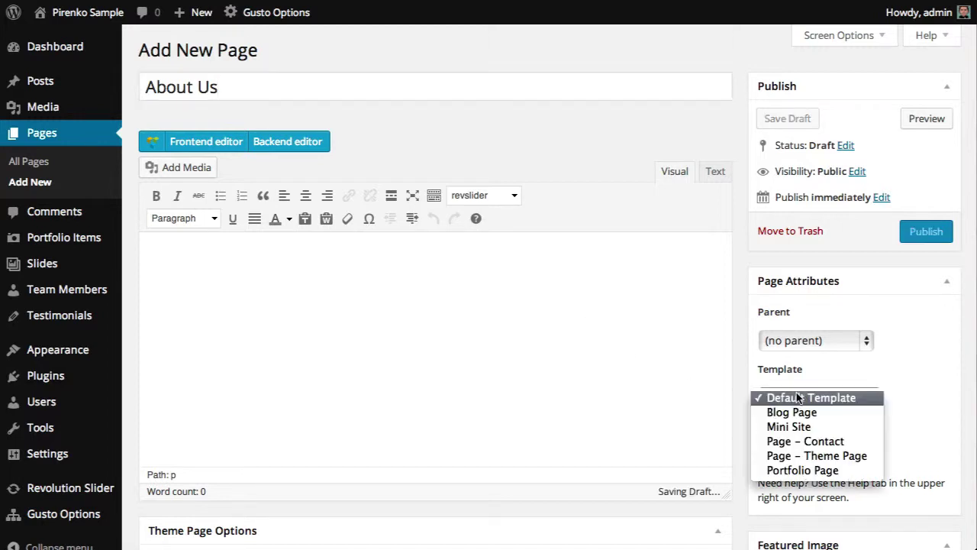
click(809, 456)
- Set the header text to the demo's "Keeping our feet in the present and our eyes in the future." and publish the page
scroll(655, 349, down, 5)
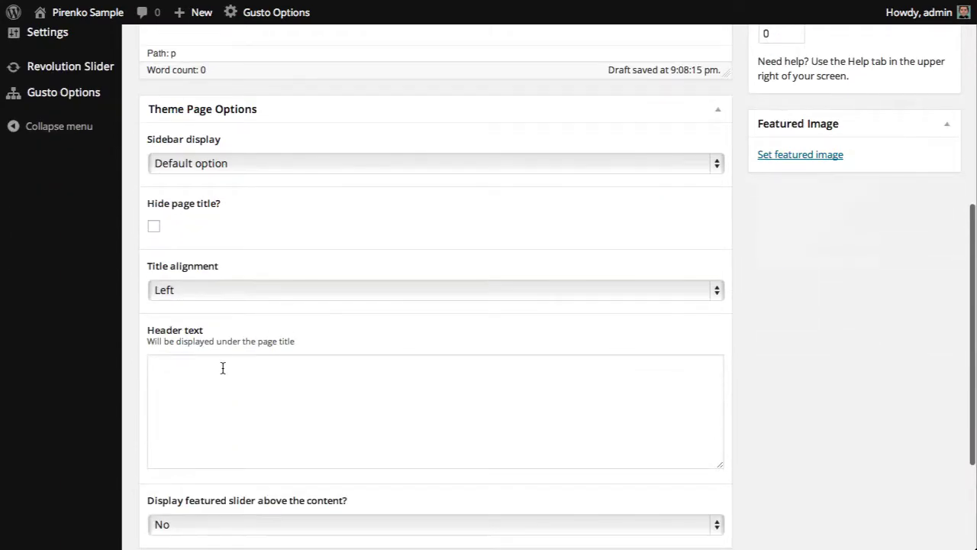
click(222, 367)
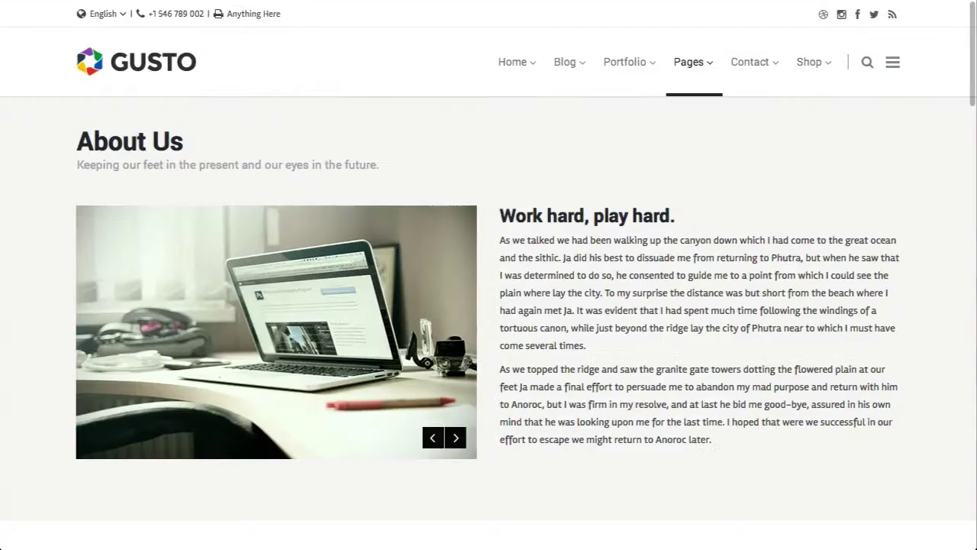
drag(374, 163, 55, 164)
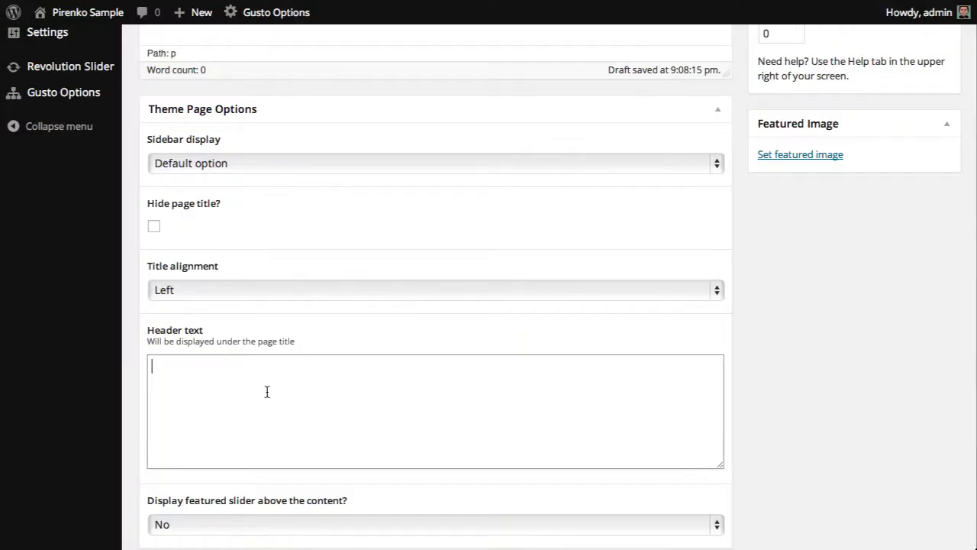
text(Keeping our feet in the present and our eyes in the future.)
scroll(676, 353, up, 10)
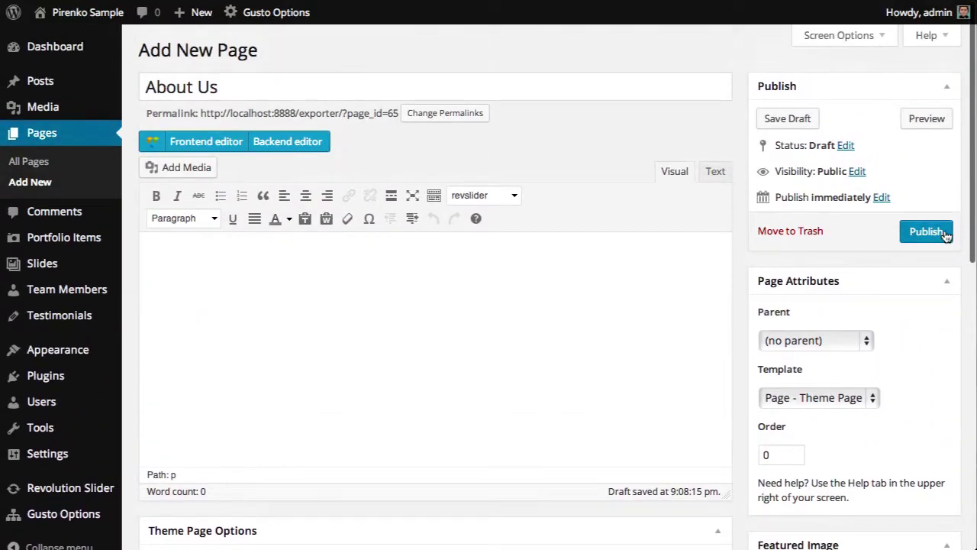
click(944, 234)
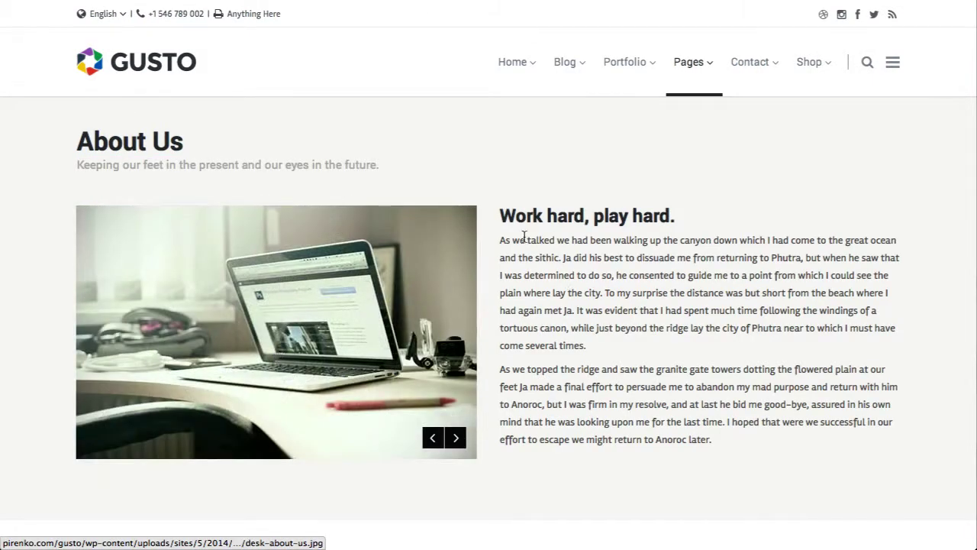
- Copy the two body paragraphs from the demo page, and set up a two-column row in the backend editor
drag(724, 444, 491, 240)
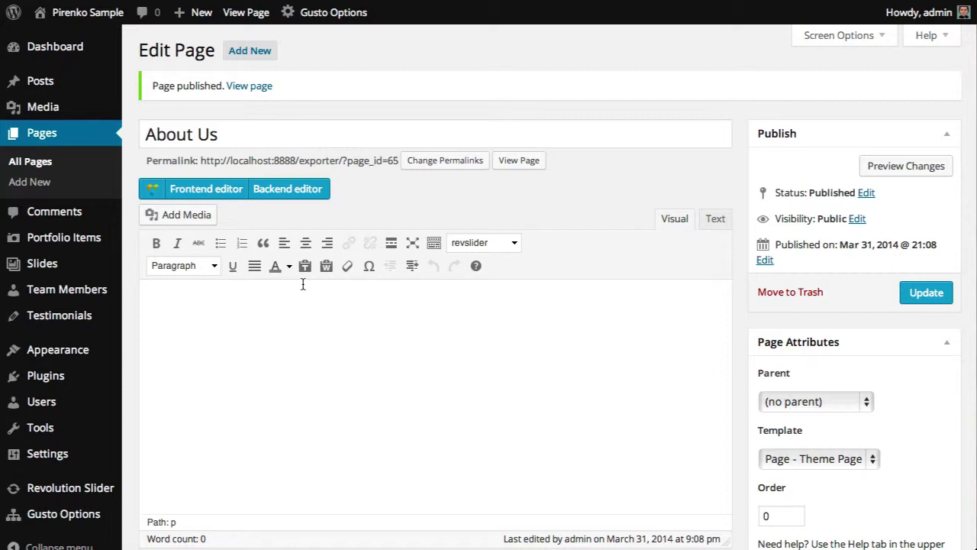
scroll(302, 284, down, 2)
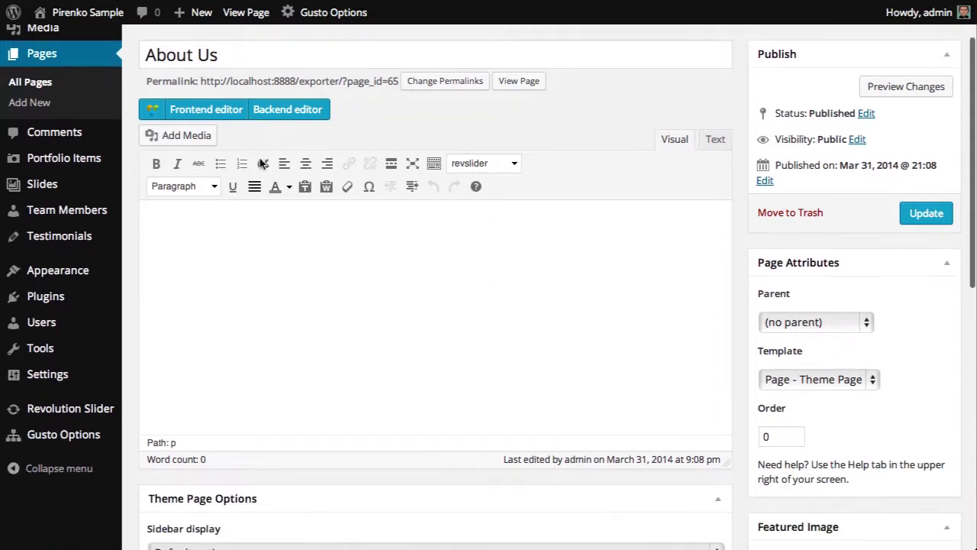
click(284, 109)
click(201, 177)
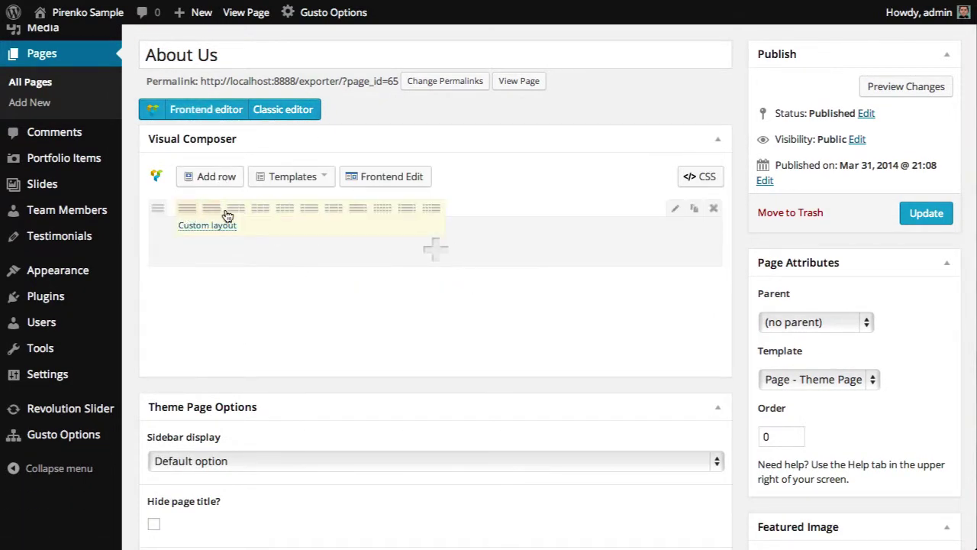
click(212, 208)
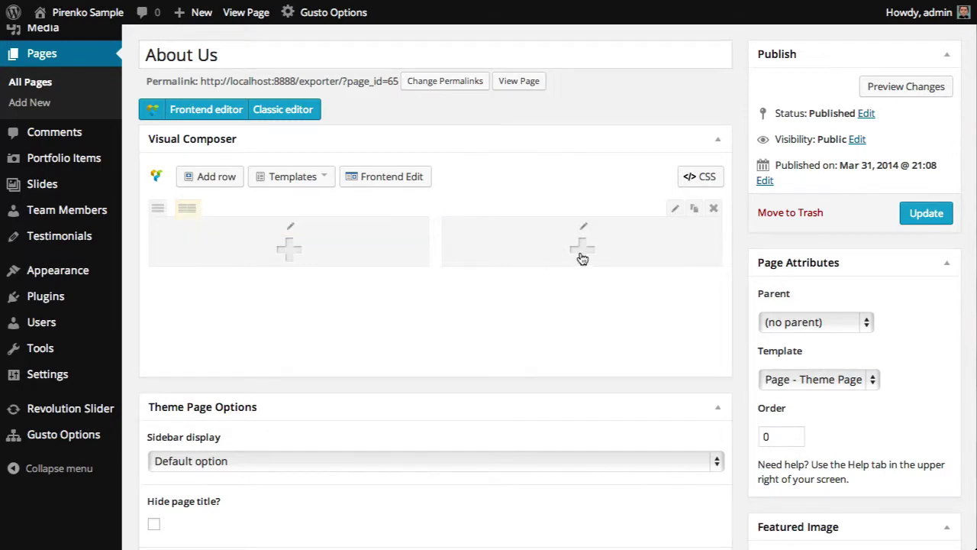
- Add a styled title reading "Work hard, play hard." in Medium size to the row's second column
click(582, 252)
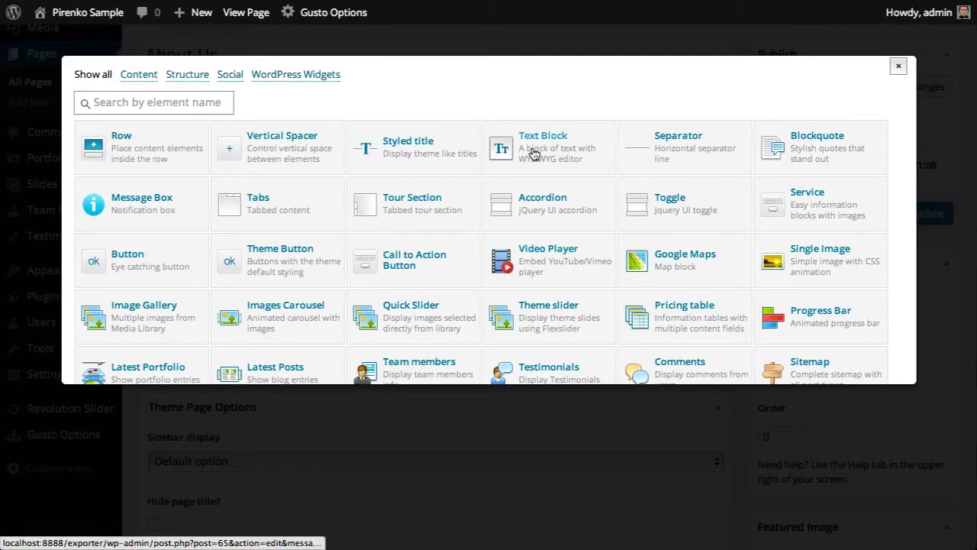
click(418, 158)
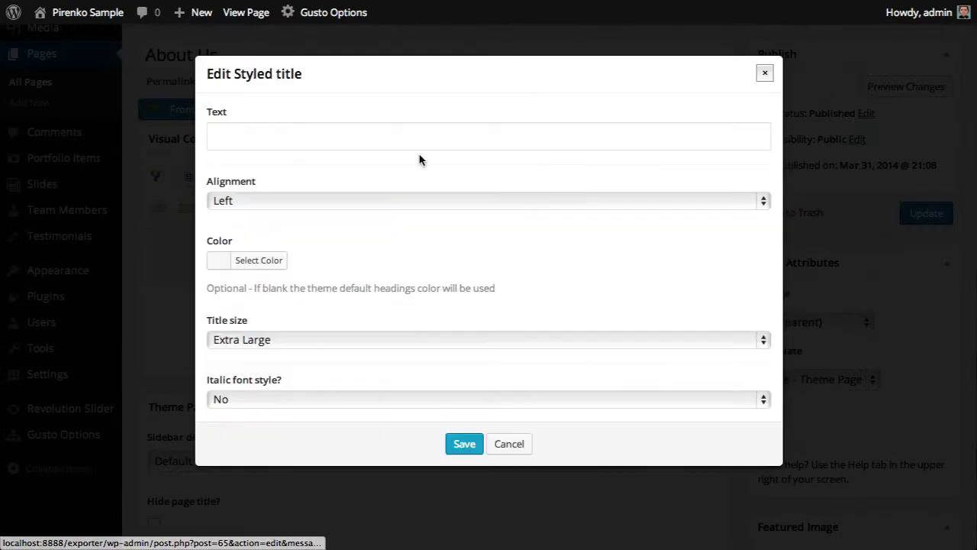
click(344, 142)
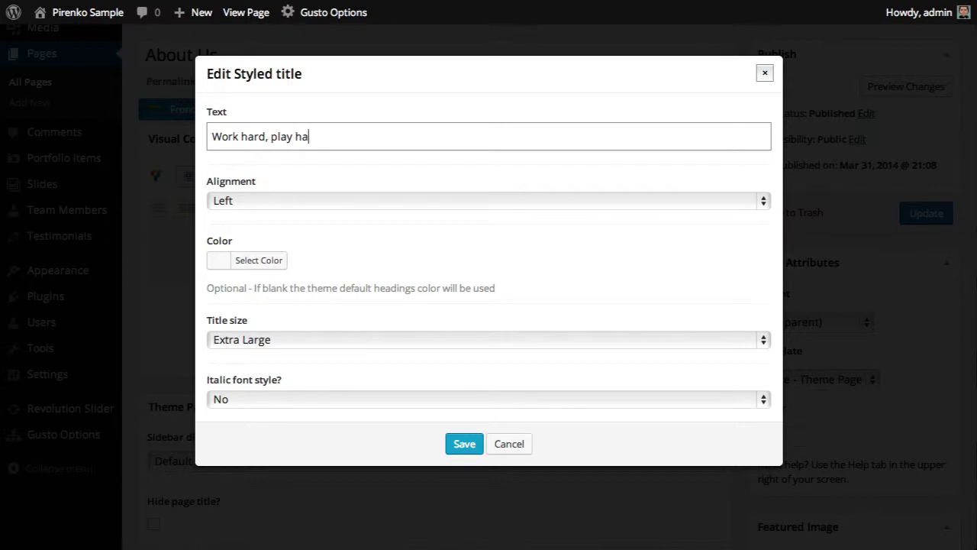
click(367, 345)
click(361, 365)
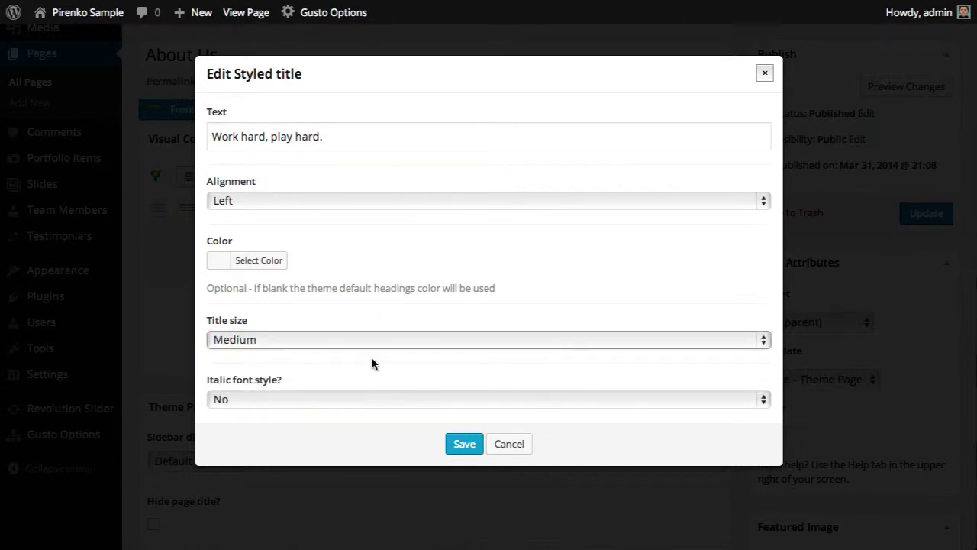
scroll(376, 359, down, 2)
click(465, 443)
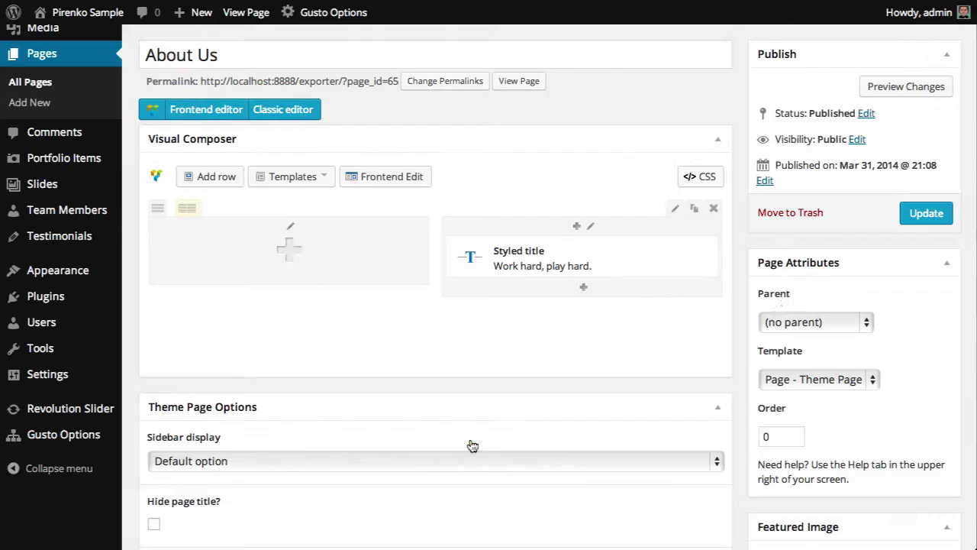
- Add a text block with the two copied paragraphs below the styled title, and update the page
click(584, 288)
click(534, 152)
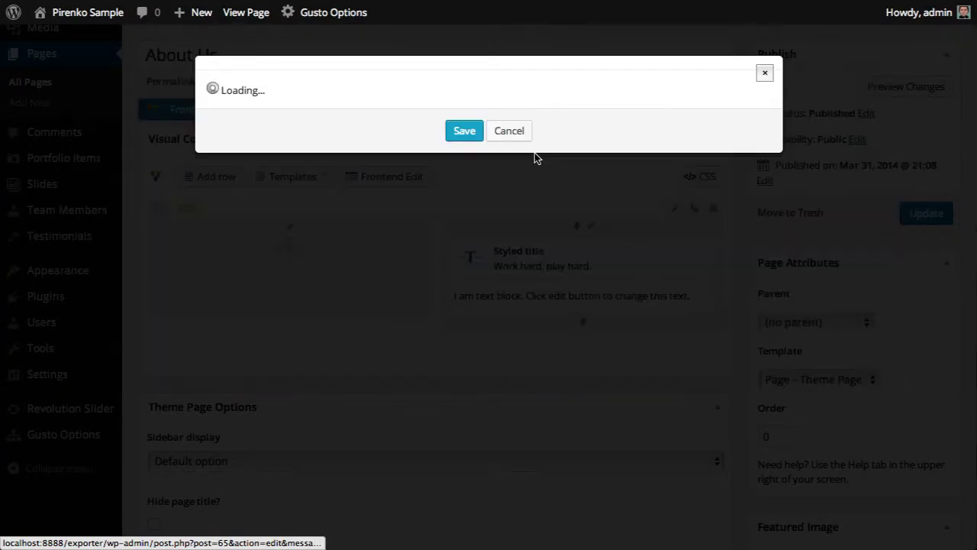
drag(459, 211, 135, 197)
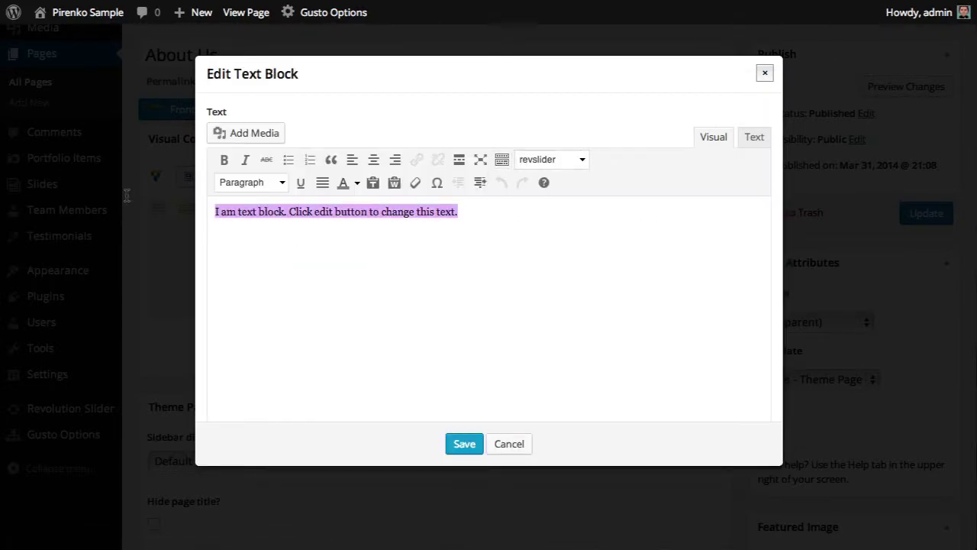
text(As we talked we had been walking up the canyon down which I had come to the great ocean and the sithic. Ja did best to dissuade me from returning to Phutra, but when he saw that I was determined to do so, he consented to guide me to a point from which I could see the plain where lay the city. To my surprise the distance was but short from the beach where I had again met Ja. It was evident that I had spent much time following the windings of a tortuous canon, while just beyond the ridge lay the city of Phutra near to which I must have come several times. As we topped the ridge and saw the granite gate towers dotting the flowered plain at our feet Ja made a final effort to persuade me to abandon my mad purpose and return with him to Anoroc, but I was firm in my resolve, and at last he bid me good-bye, assured in his own mind that he was looking upon me for the last time. I hoped that were we successful in our effort to escape we might return to Anoroc later.)
click(464, 443)
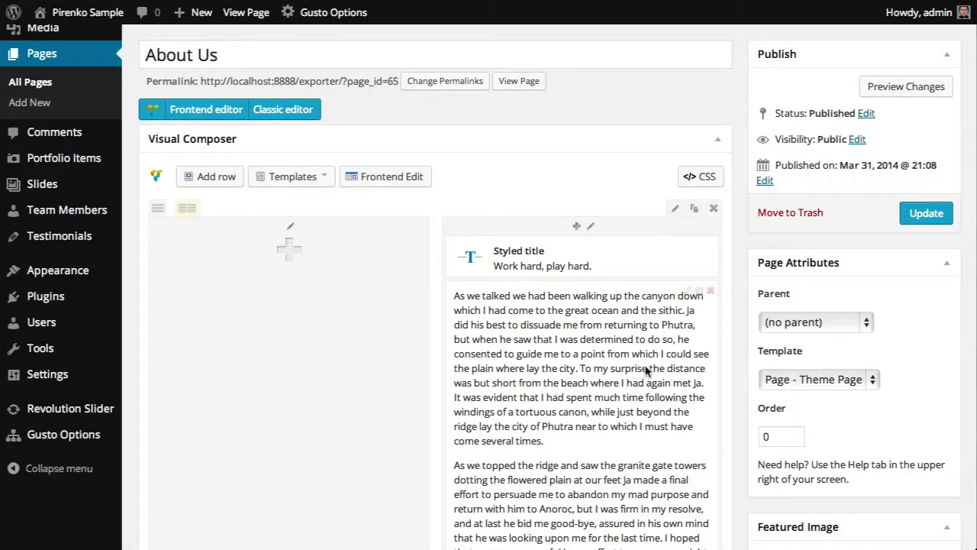
click(926, 213)
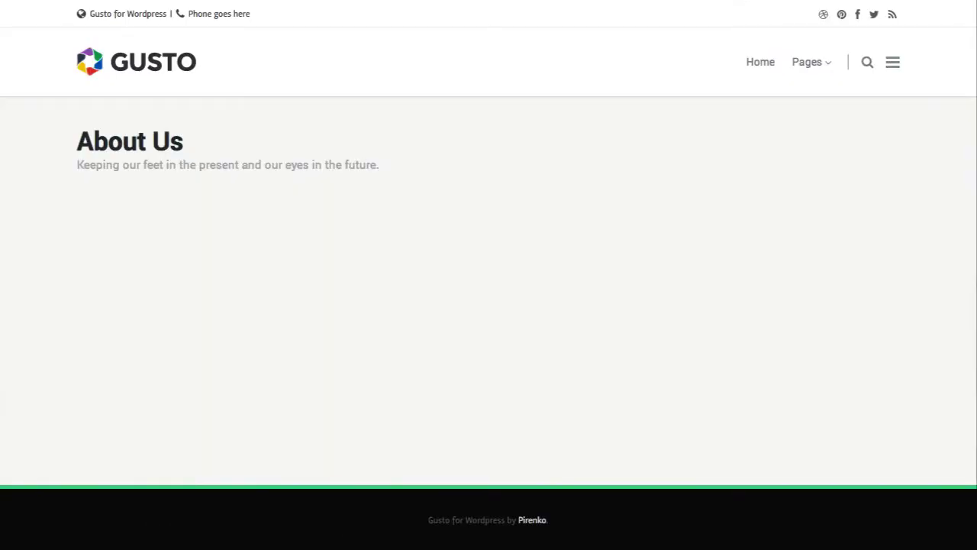
key(F5)
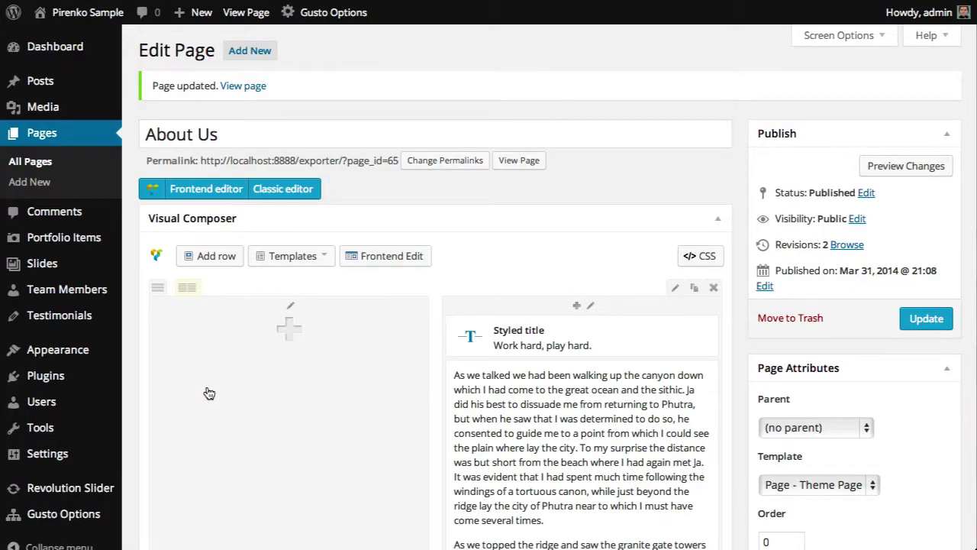
- Add a Quick Slider to the row's empty first column using the glasses-on-desk and handwriting images from the media library
scroll(208, 393, down, 2)
click(291, 246)
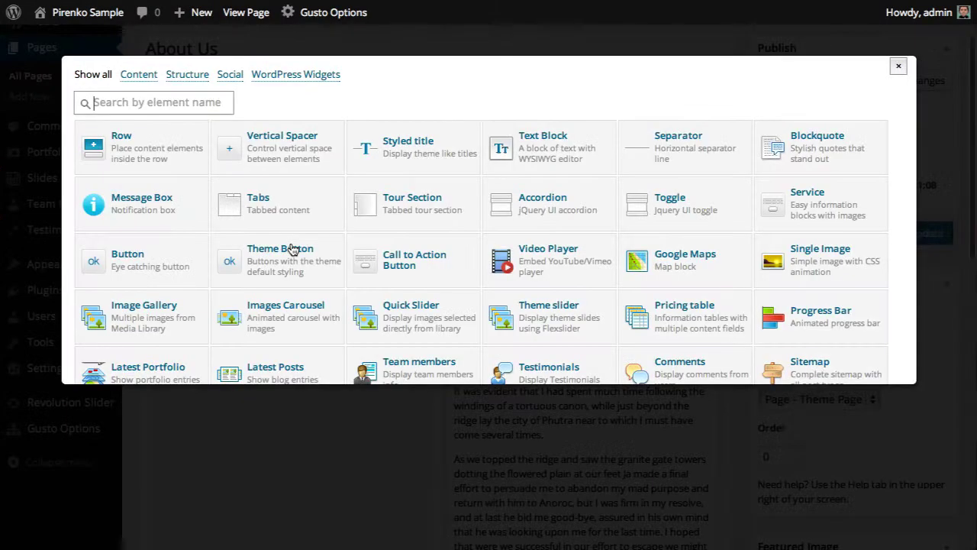
scroll(425, 257, down, 2)
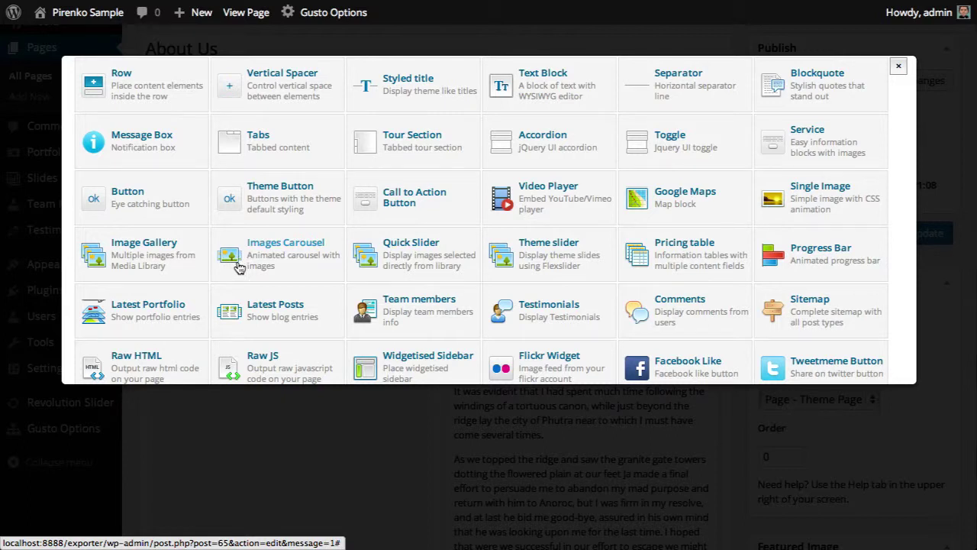
click(405, 252)
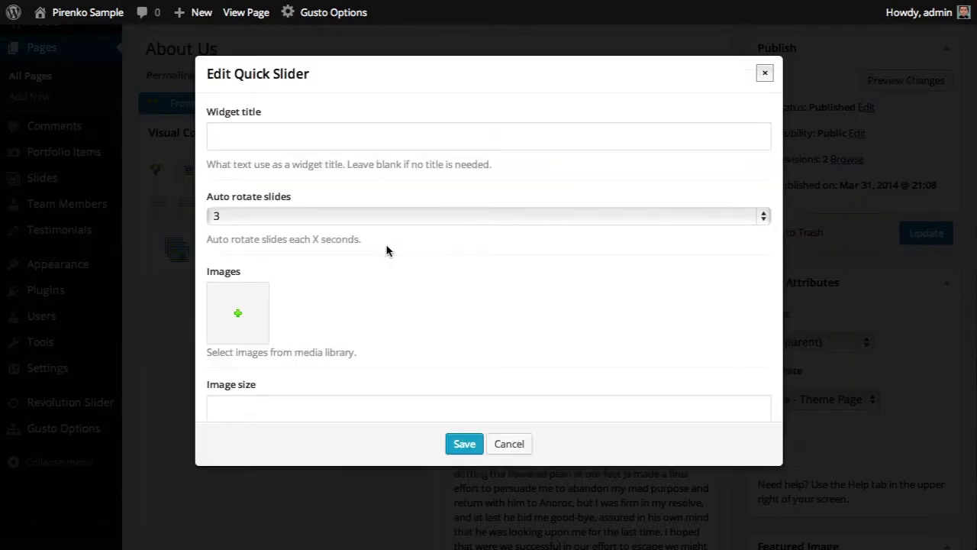
scroll(290, 287, down, 3)
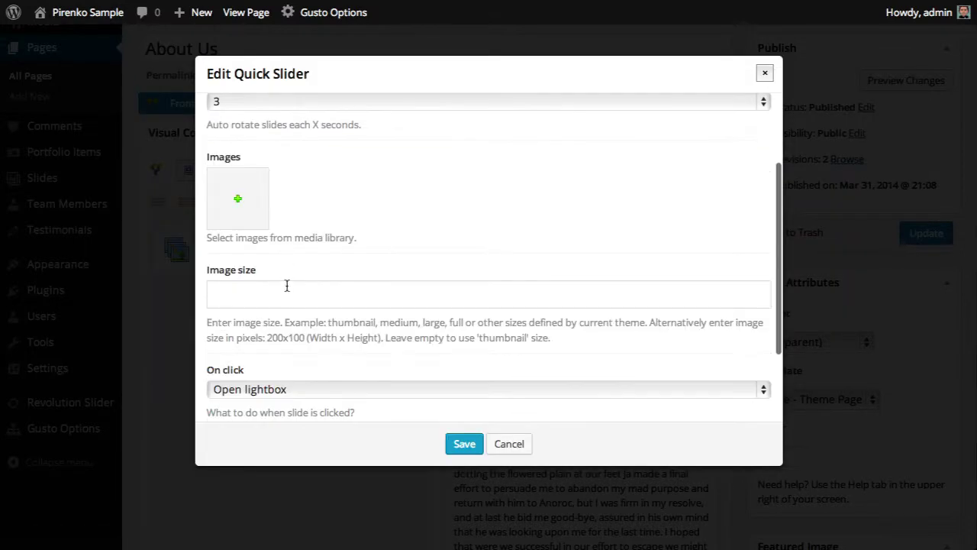
click(240, 202)
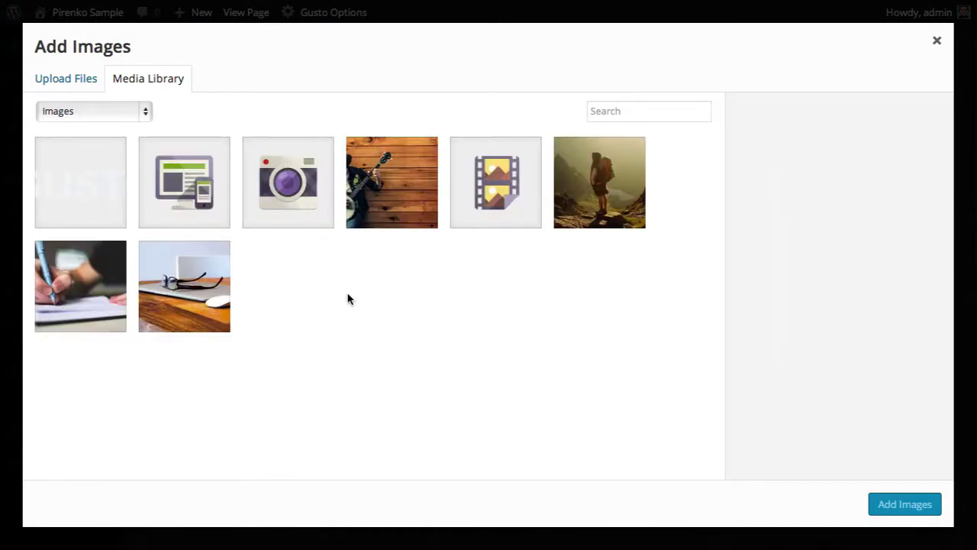
click(193, 290)
click(99, 287)
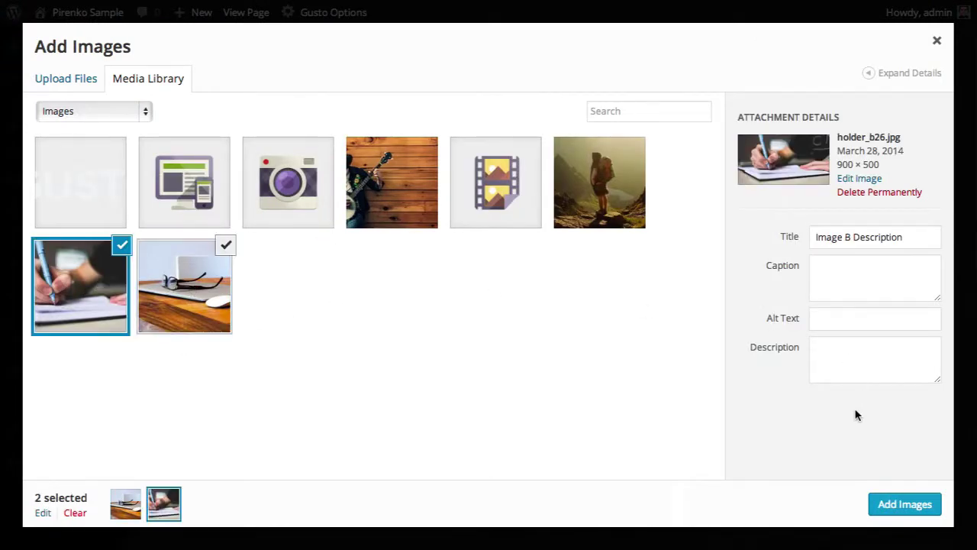
click(901, 505)
- Set the Quick Slider's image size to "full" and its on-click action to "Do nothing", and save it
scroll(447, 268, down, 2)
click(288, 213)
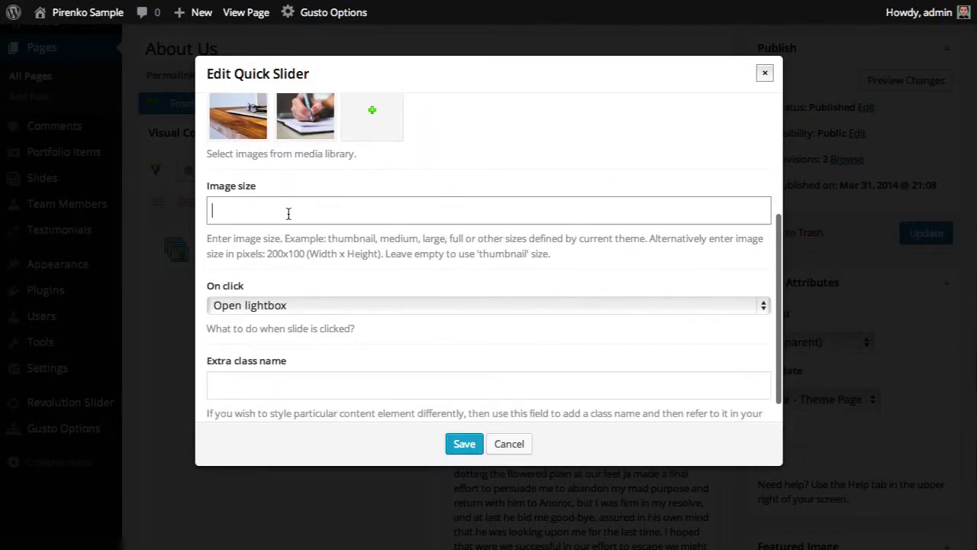
text(full)
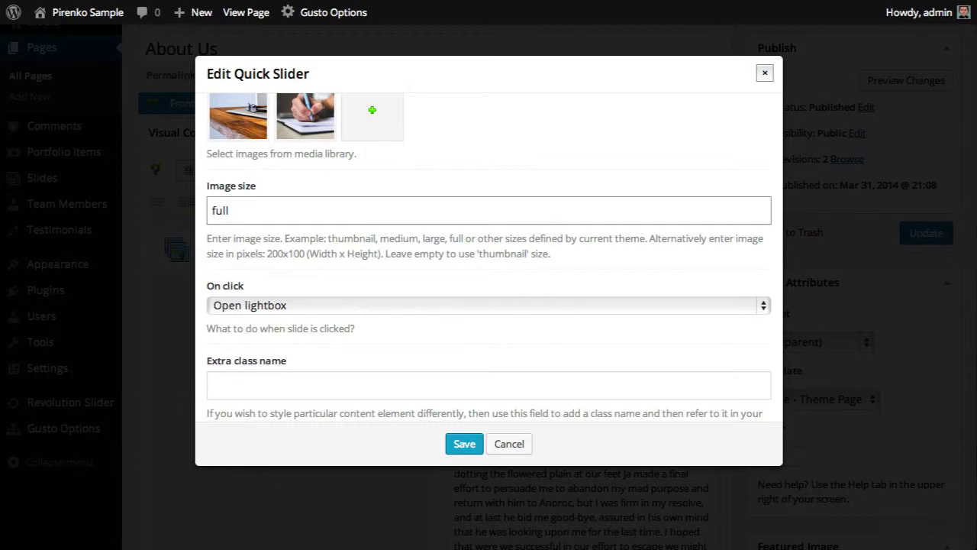
scroll(342, 253, down, 1)
click(375, 281)
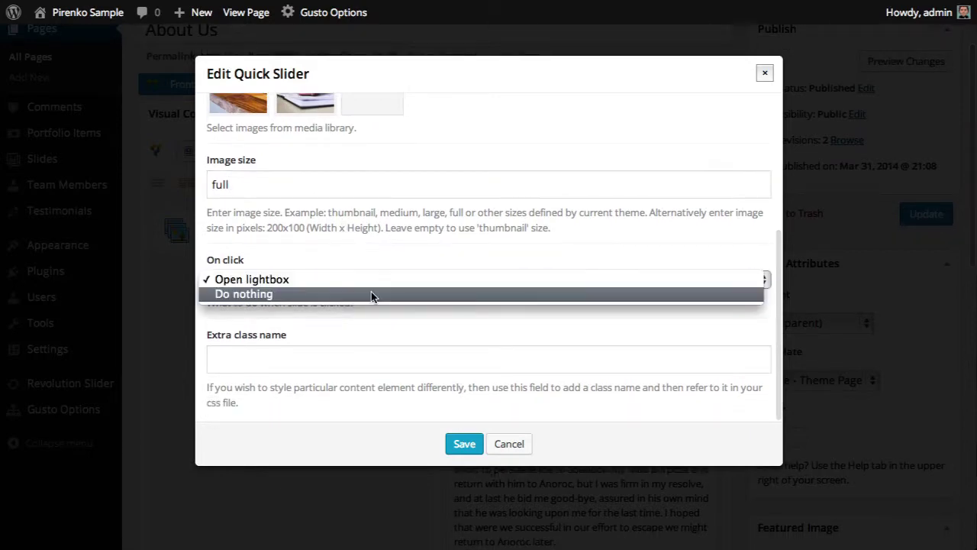
click(359, 293)
click(464, 443)
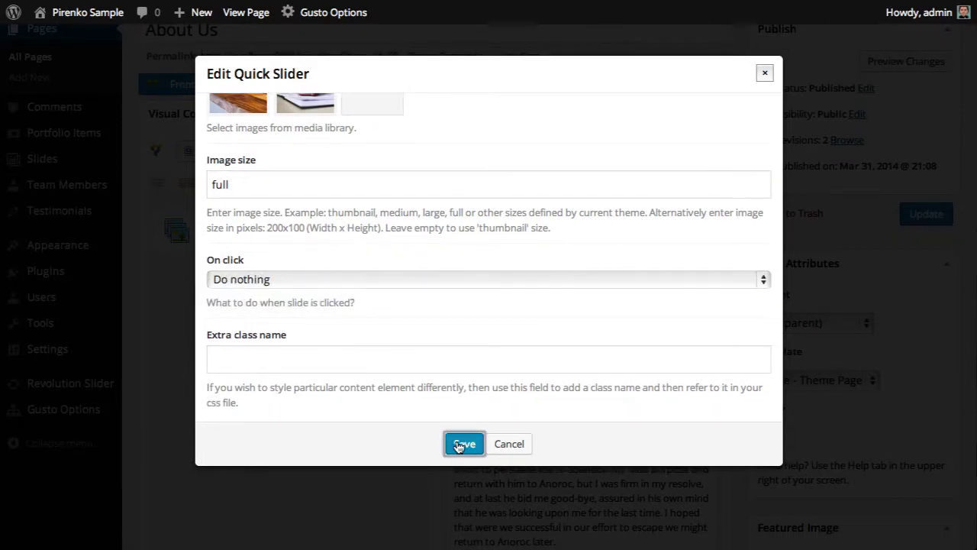
- Update the page and view it on the site, trying out the image slider
click(928, 217)
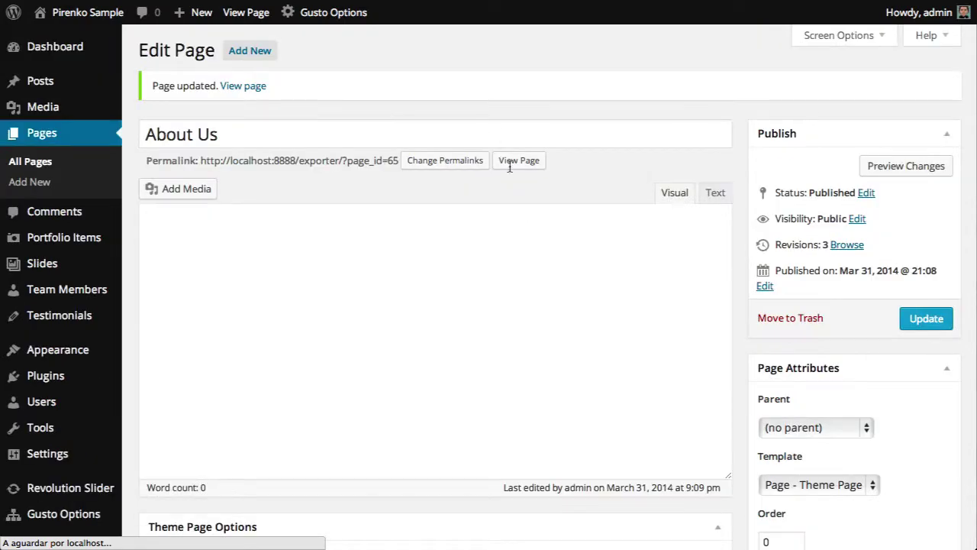
click(517, 159)
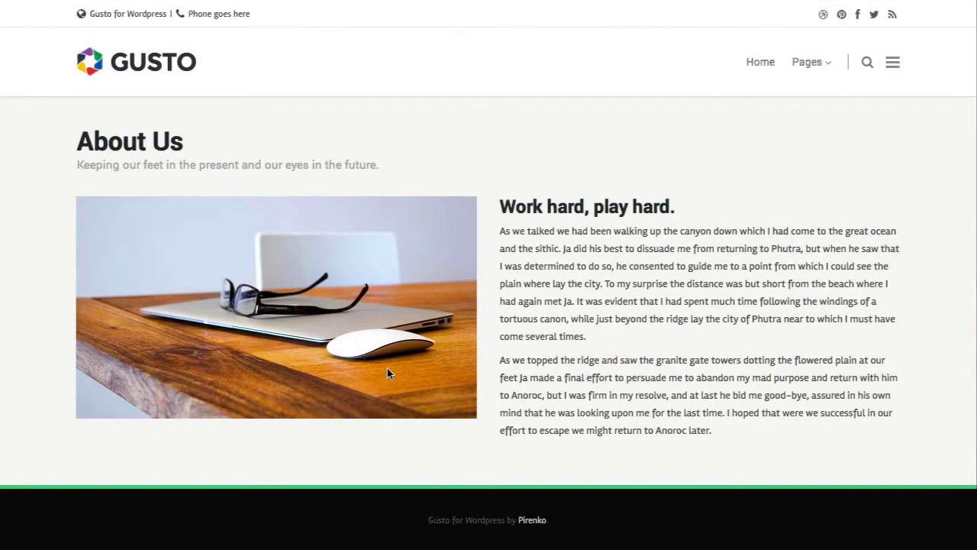
click(456, 396)
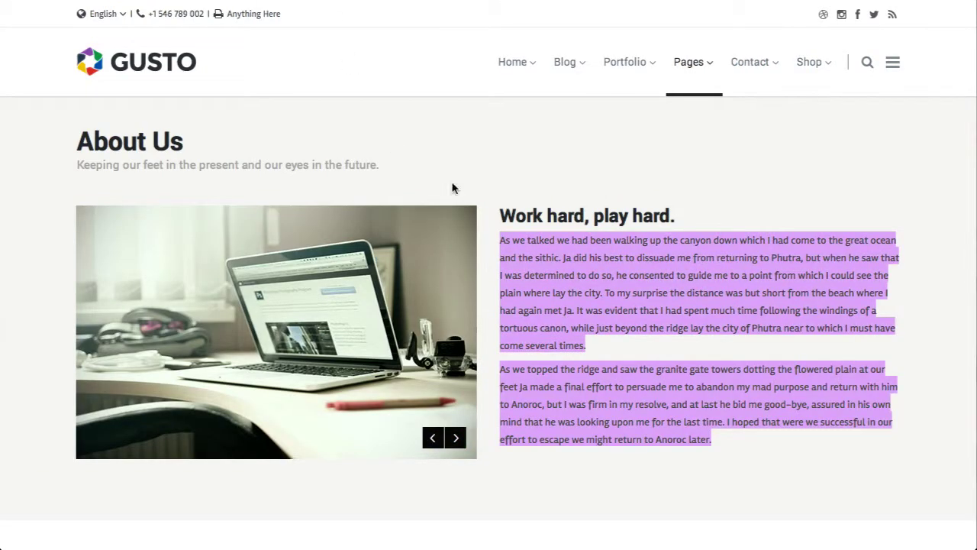
- Copy the "Brand Marketing" title from the services section of the demo About Us page
scroll(607, 275, down, 6)
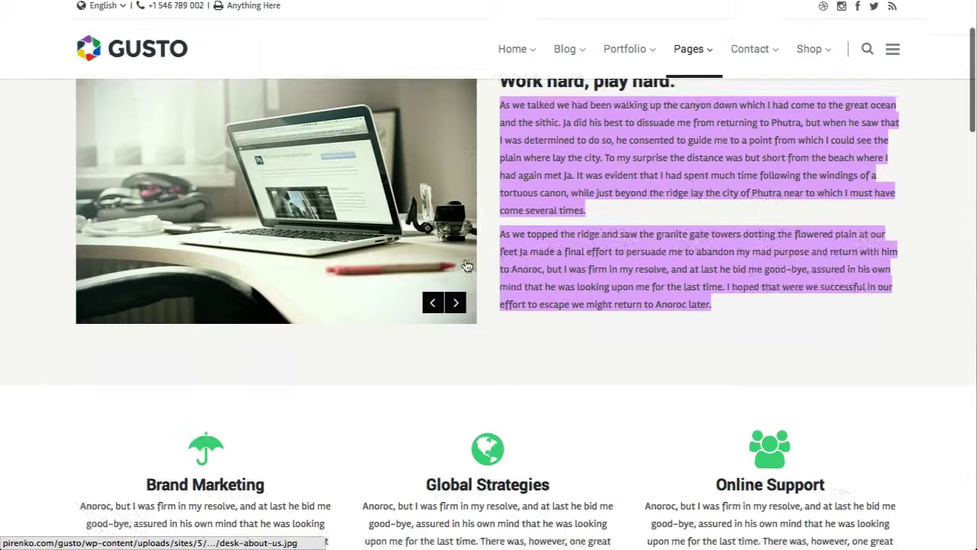
scroll(555, 156, up, 1)
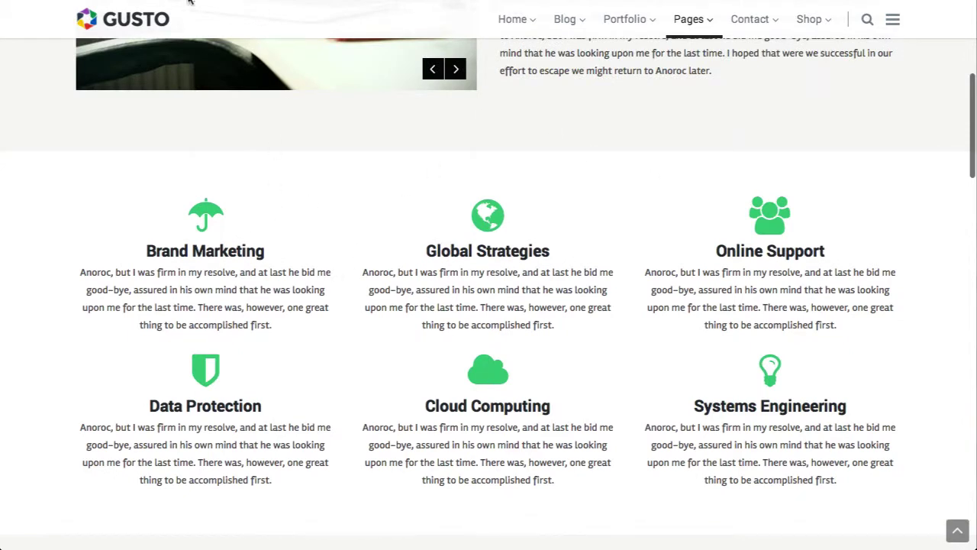
drag(266, 252, 139, 253)
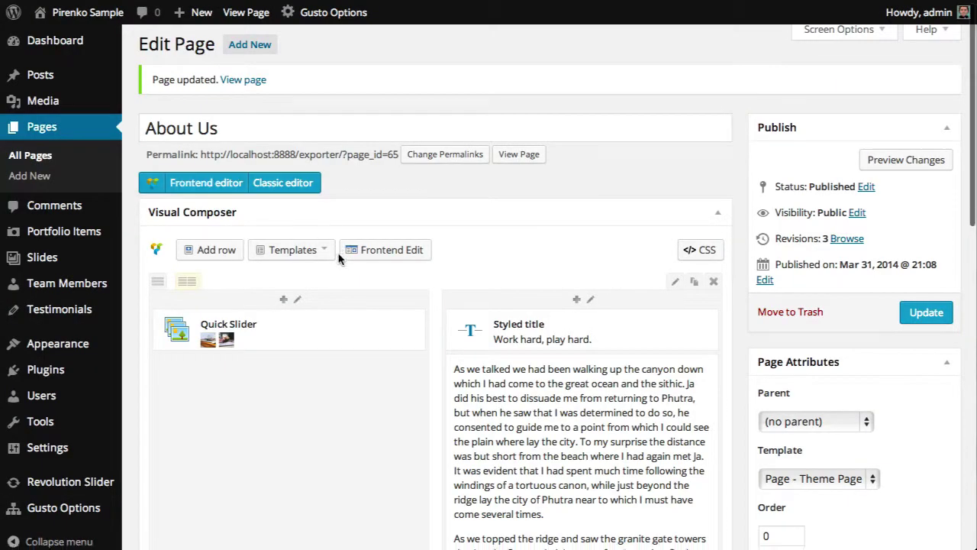
- Add a new row below the slider and text row and split it into three equal columns
scroll(336, 255, down, 5)
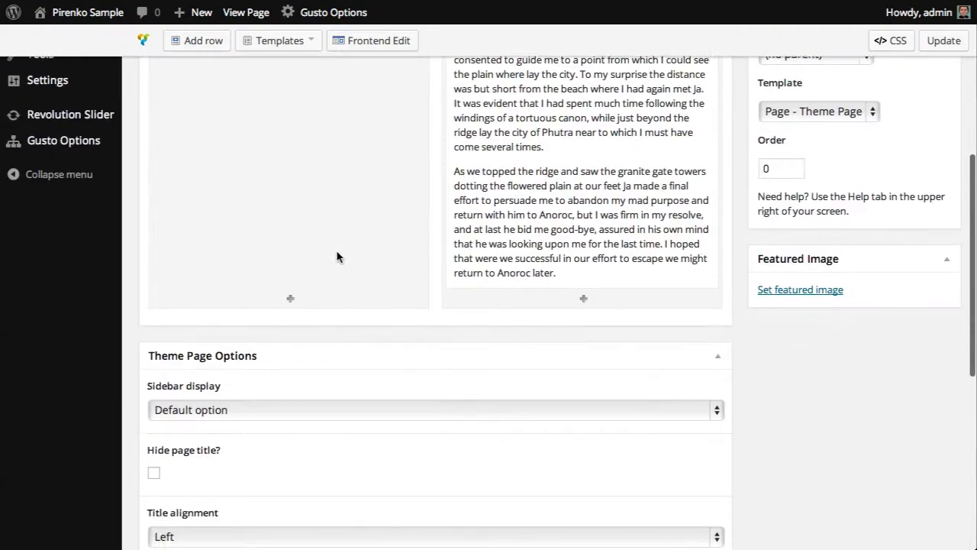
scroll(334, 255, up, 5)
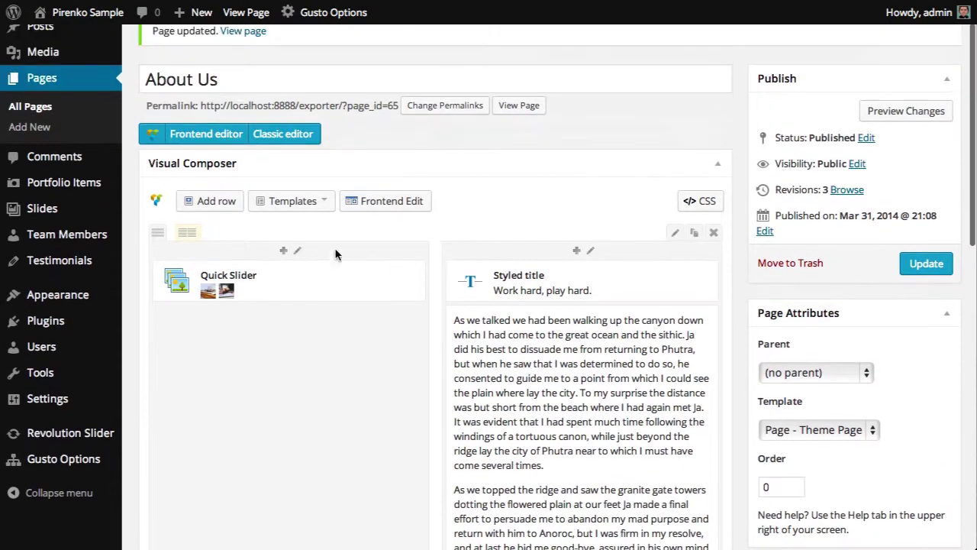
click(217, 202)
scroll(375, 295, down, 5)
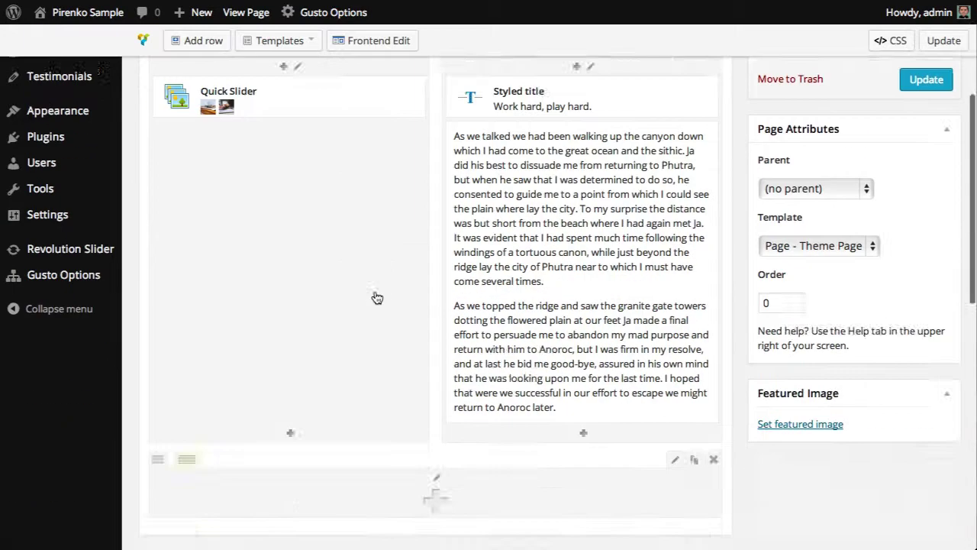
scroll(378, 297, down, 1)
mouse_move(194, 213)
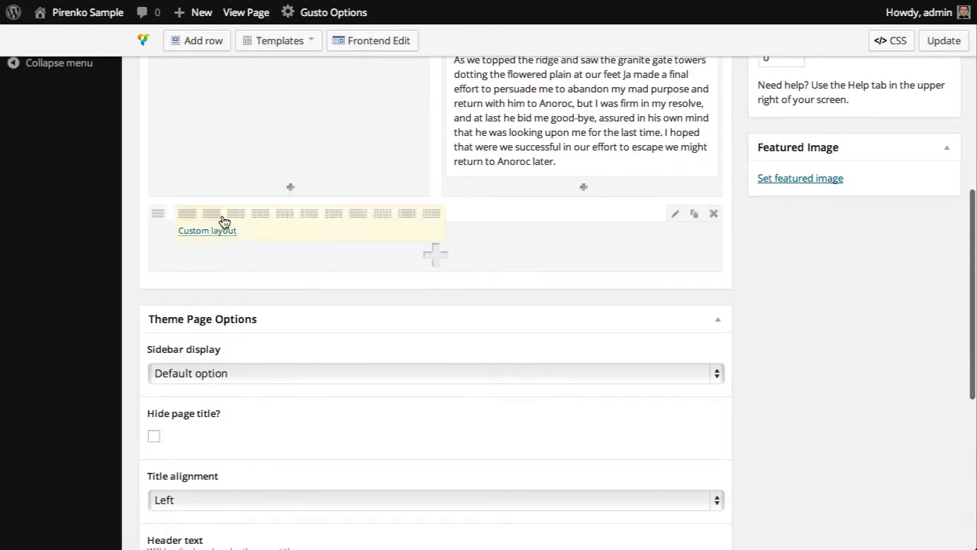
click(259, 216)
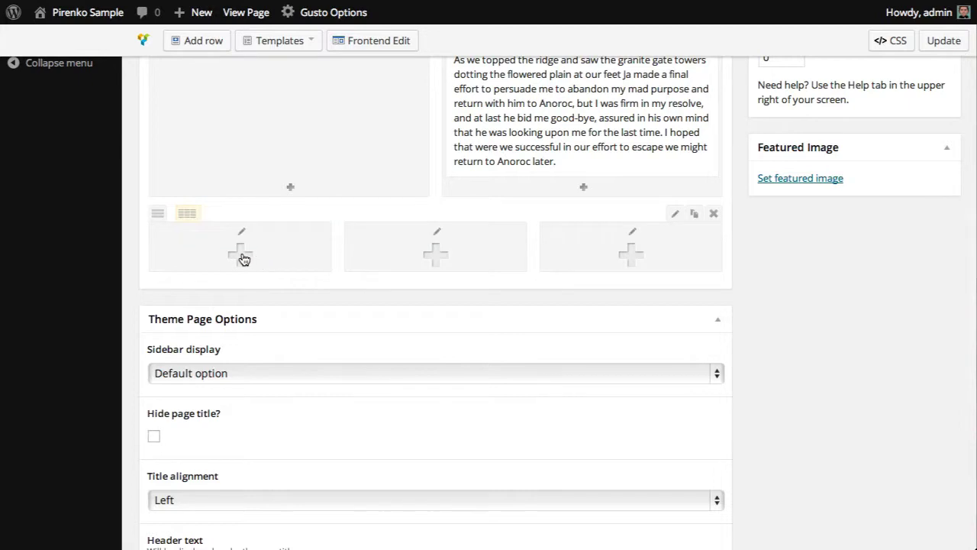
- Add a Service element titled "Brand Marketing" to the first column of the new row
click(241, 255)
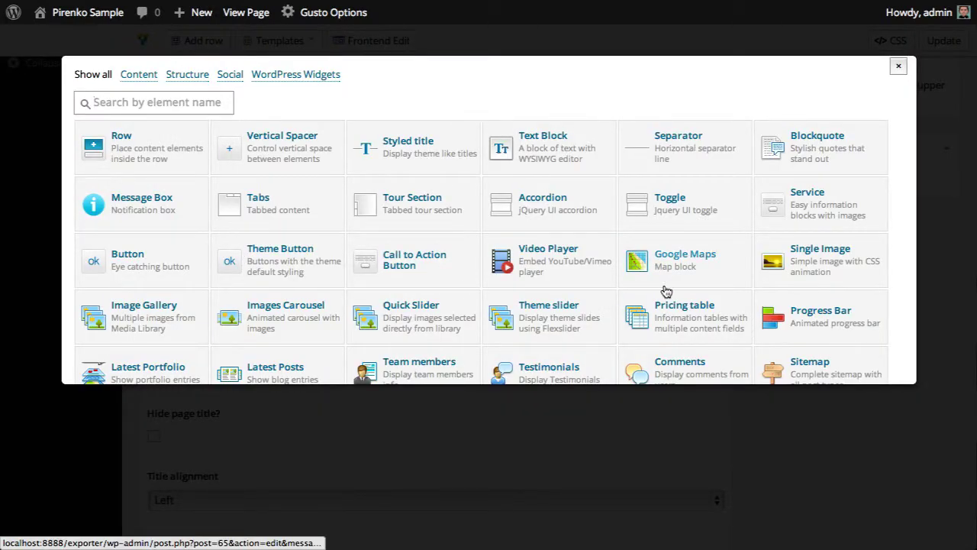
click(778, 214)
click(314, 137)
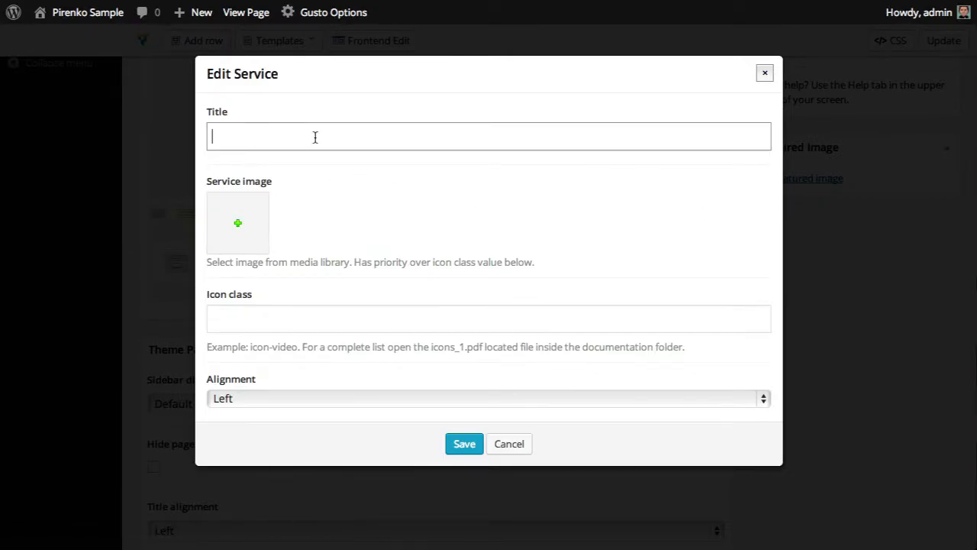
text(Brand Marketing)
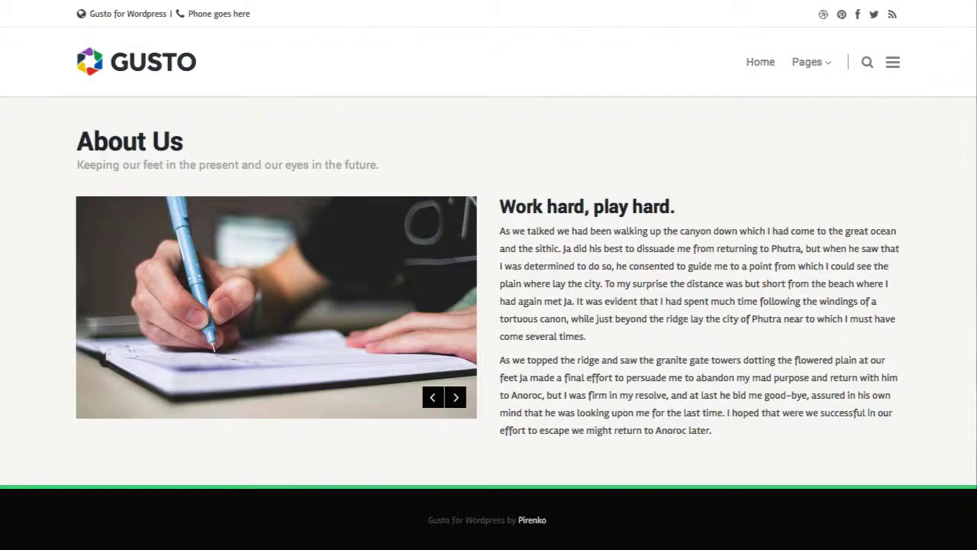
- Copy the Brand Marketing description from the demo page and paste it into the Service element's content
scroll(489, 305, down, 5)
drag(278, 336, 72, 264)
key(ctrl+c)
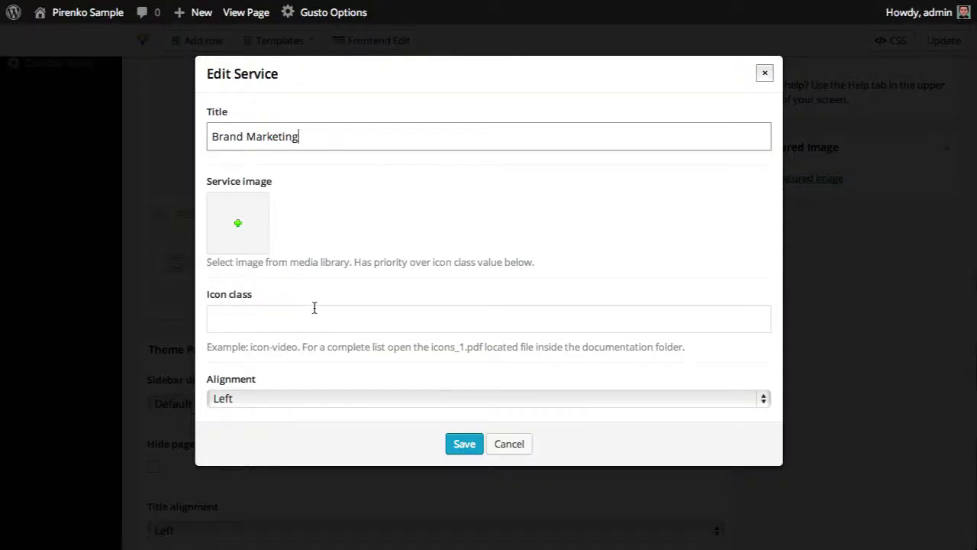
scroll(313, 305, down, 5)
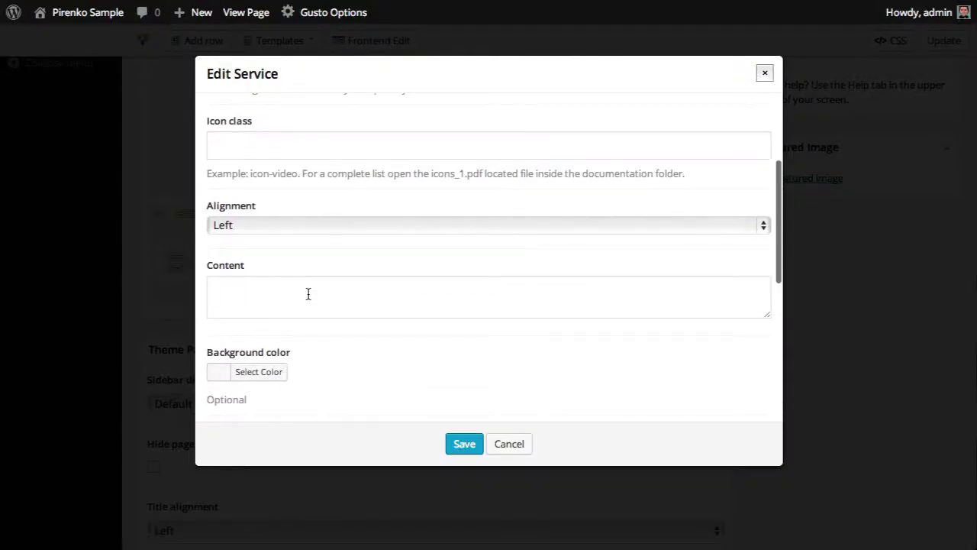
click(308, 294)
key(ctrl+v)
- Set the service image to monitor.png from the media library and save the Service element
scroll(305, 290, up, 3)
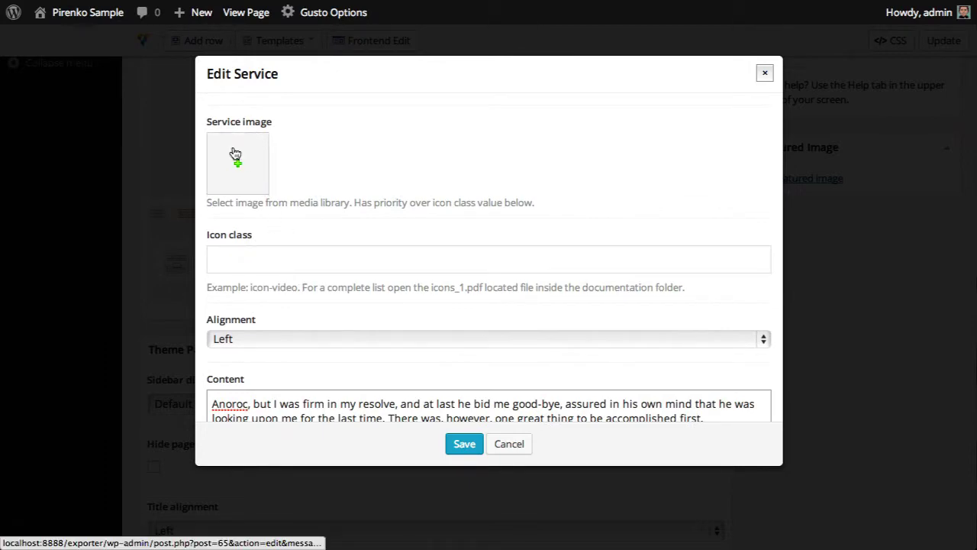
click(236, 157)
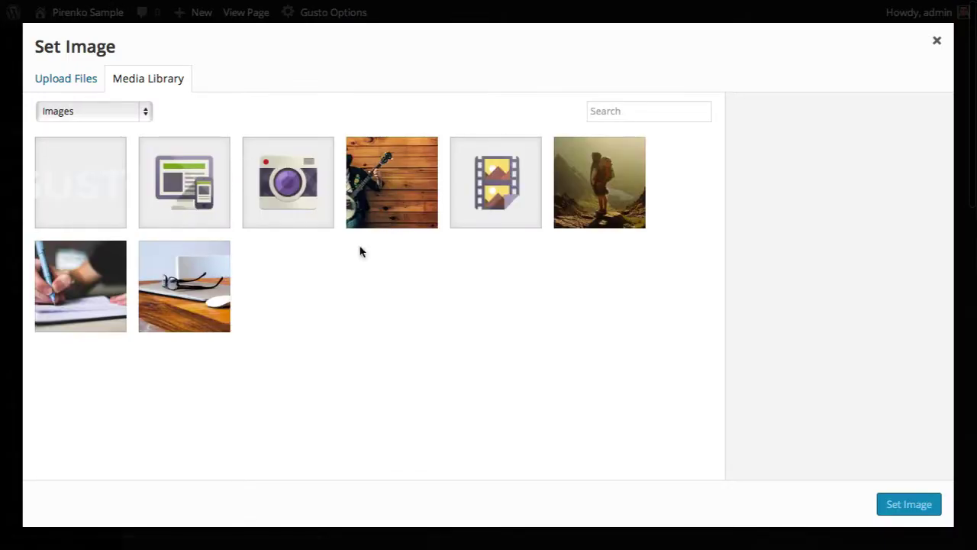
click(196, 188)
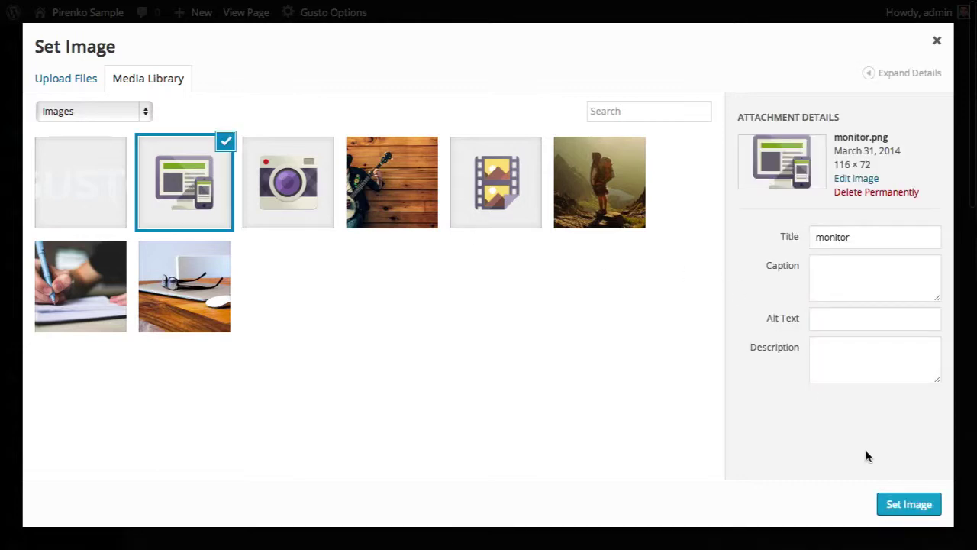
click(907, 504)
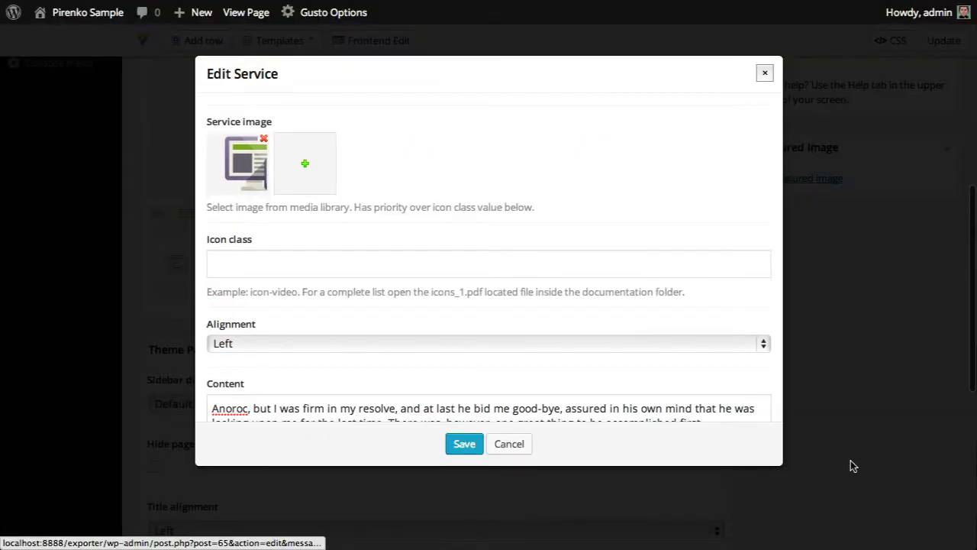
click(467, 443)
- Duplicate the Brand Marketing service twice and move the copies into the second and third columns
scroll(364, 325, down, 2)
mouse_move(356, 199)
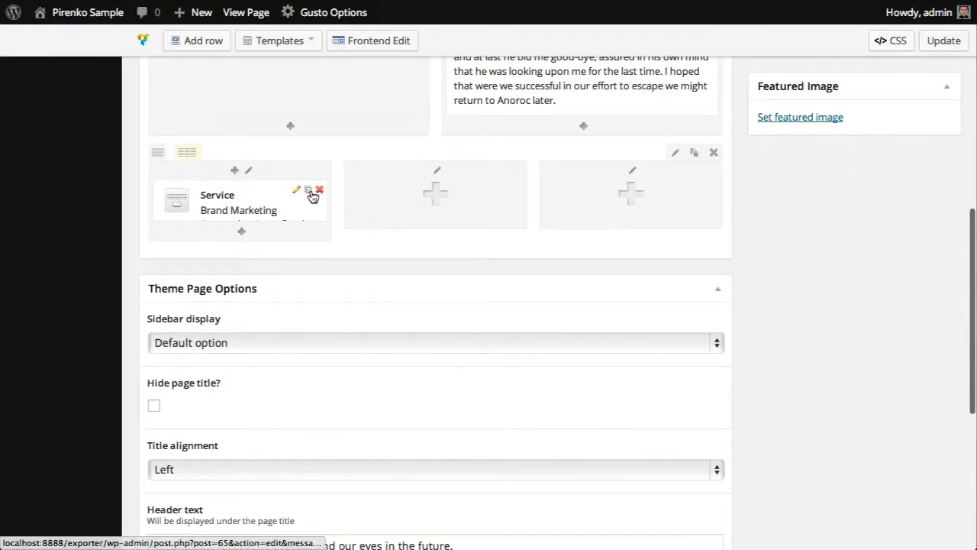
click(309, 192)
click(309, 192)
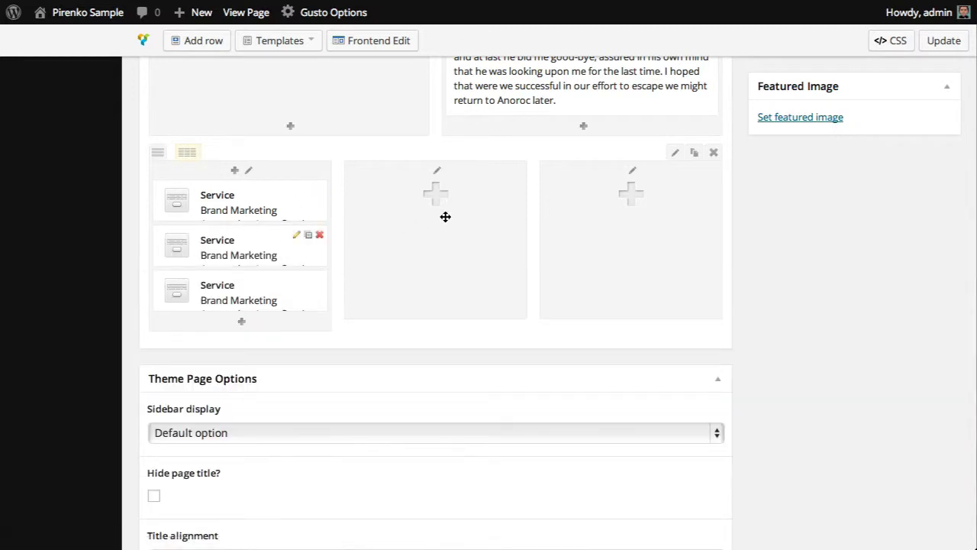
drag(445, 217, 451, 210)
drag(270, 251, 657, 217)
- Duplicate the three-column services row and update the page
scroll(574, 268, up, 2)
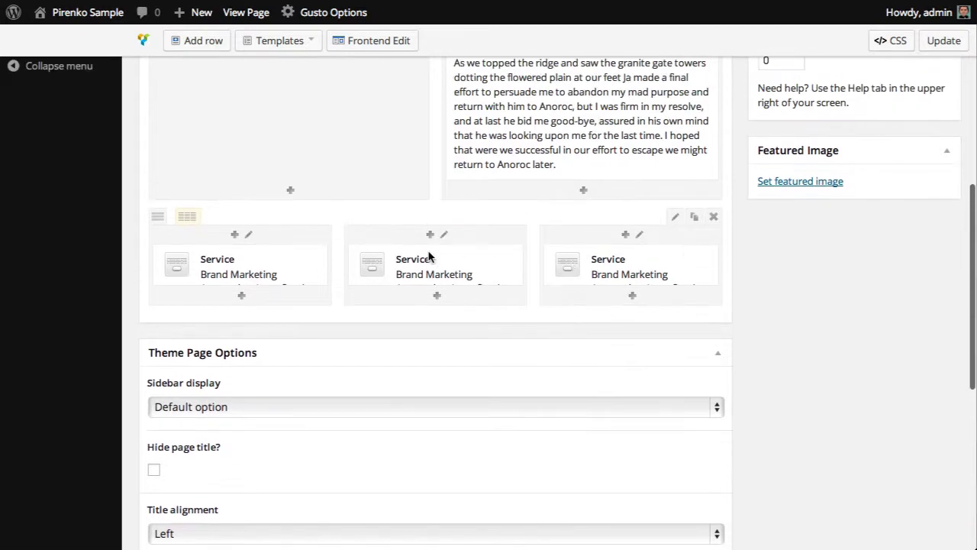
click(695, 219)
scroll(781, 283, up, 2)
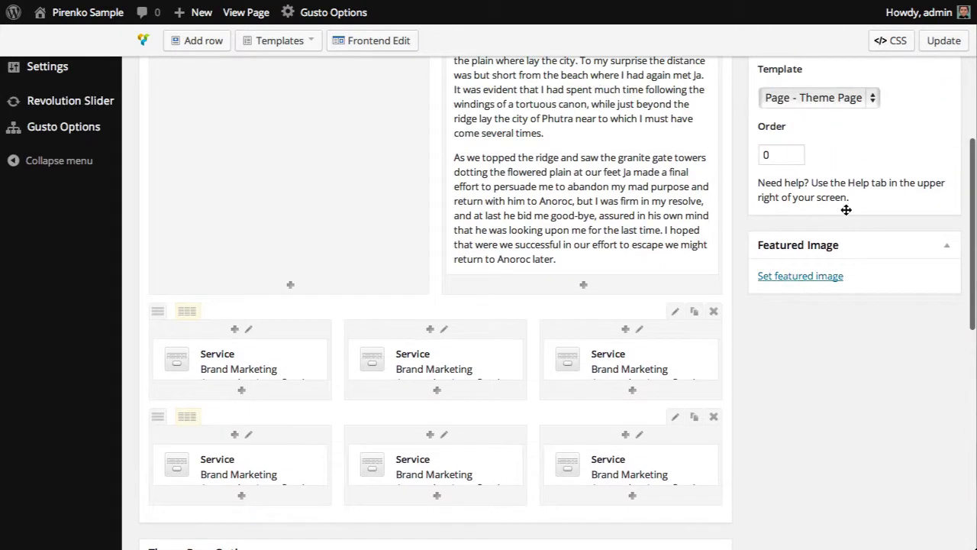
click(944, 40)
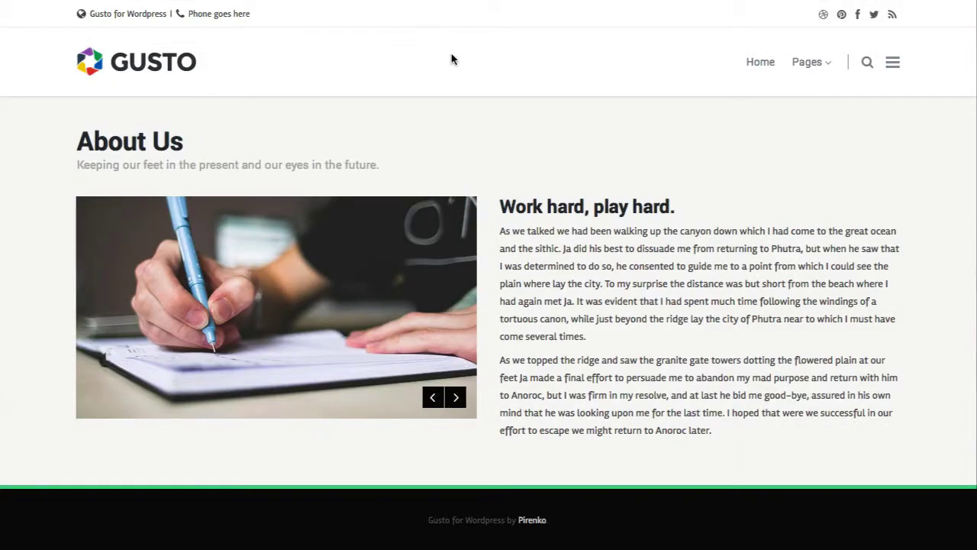
- Reload the About Us page on the site and compare its services section with the demo page
key(F5)
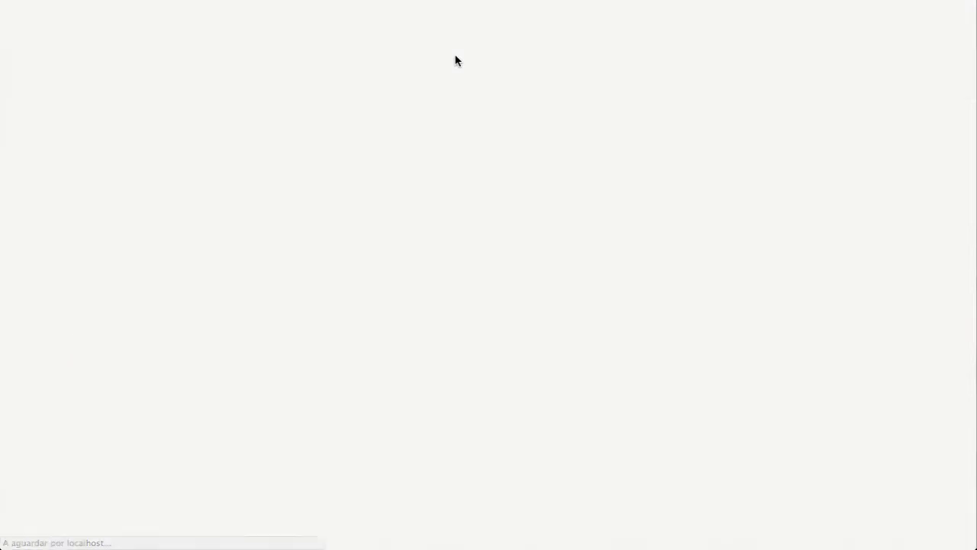
scroll(607, 229, down, 5)
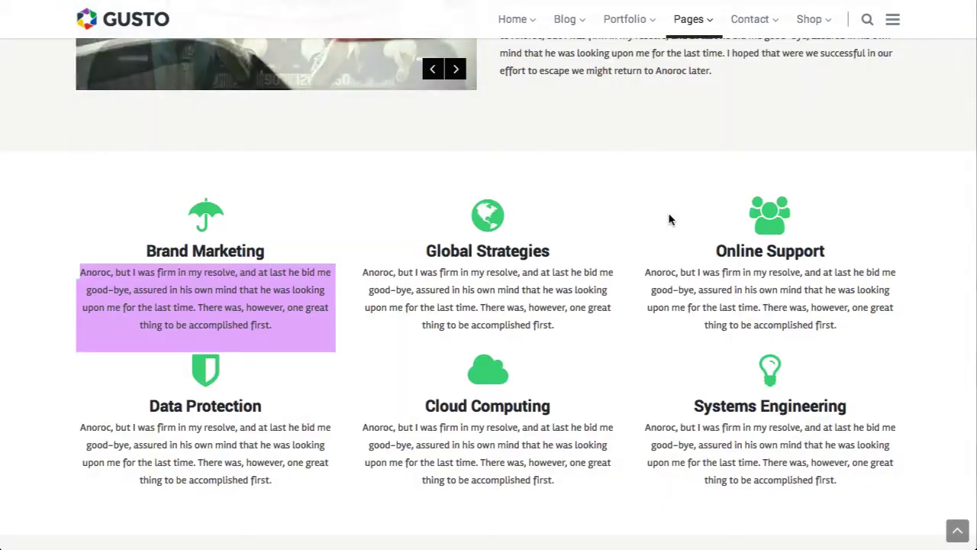
scroll(670, 218, up, 8)
scroll(627, 183, down, 5)
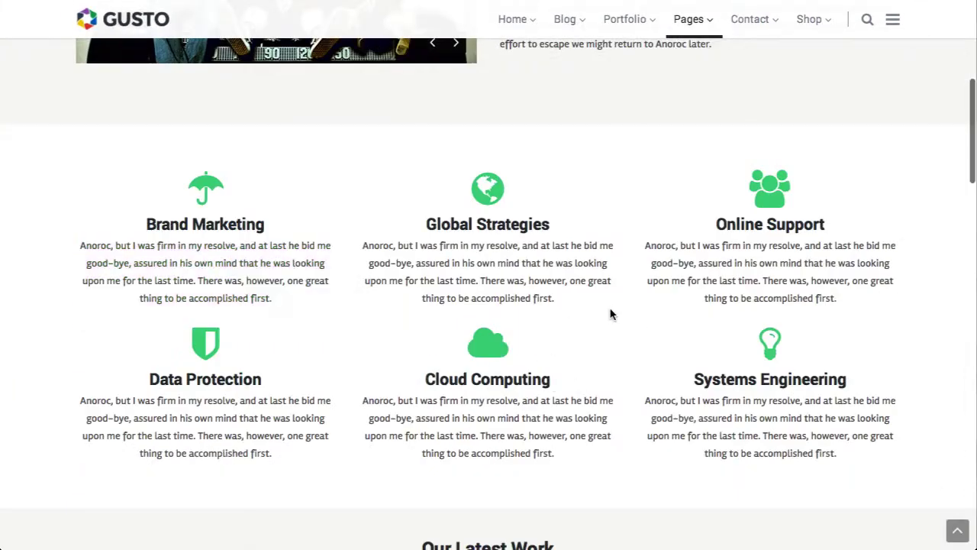
scroll(610, 397, down, 2)
scroll(606, 393, up, 1)
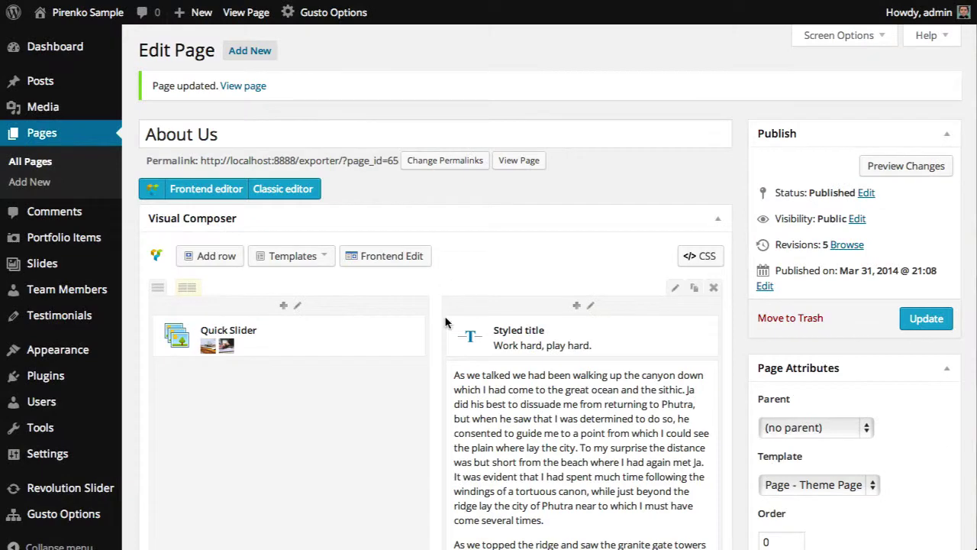
- Set the first services row's type to "Optimized for colored sections (extra vertical padding)"
scroll(629, 271, down, 3)
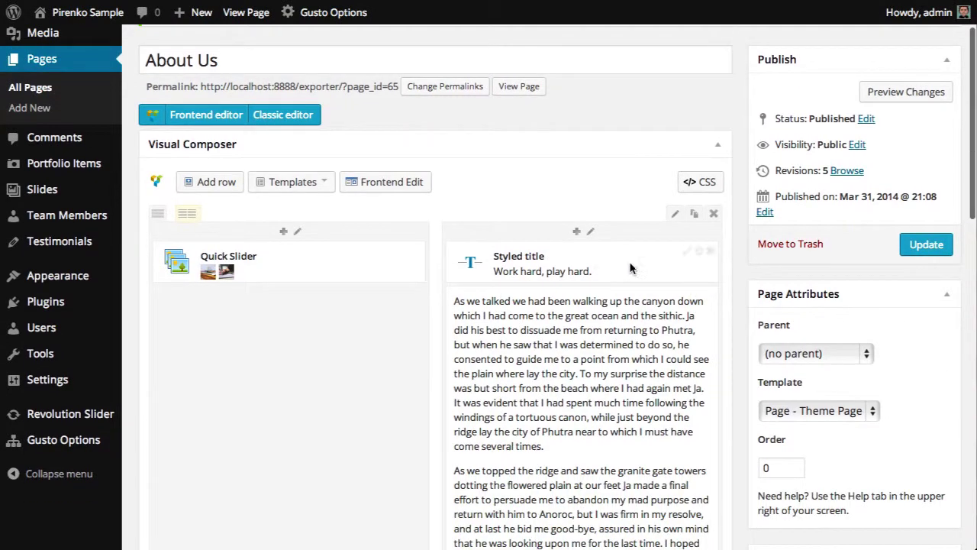
scroll(627, 271, down, 3)
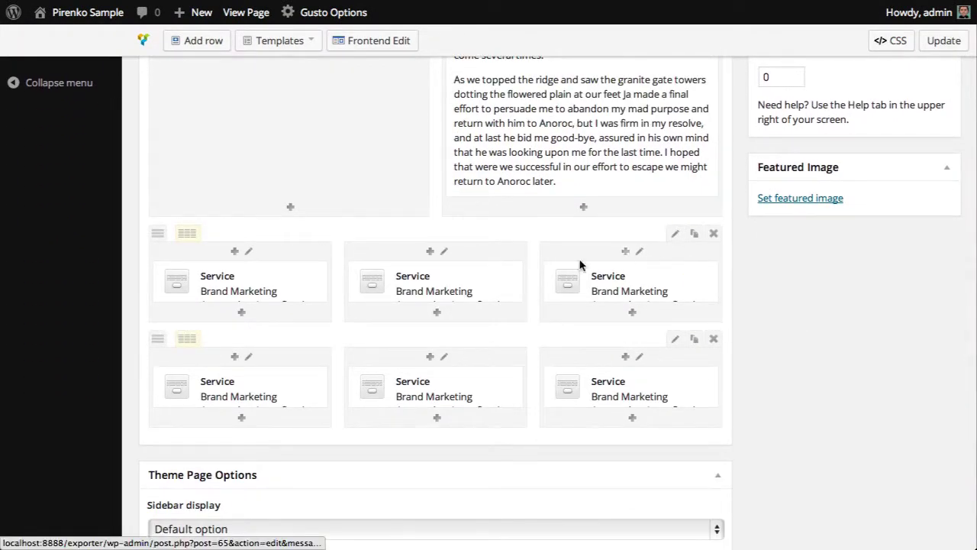
click(676, 234)
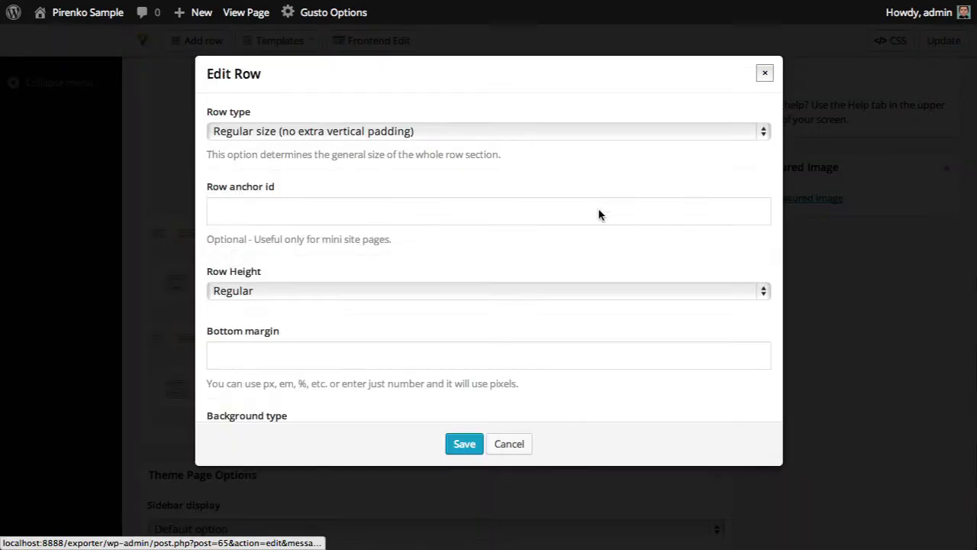
click(364, 129)
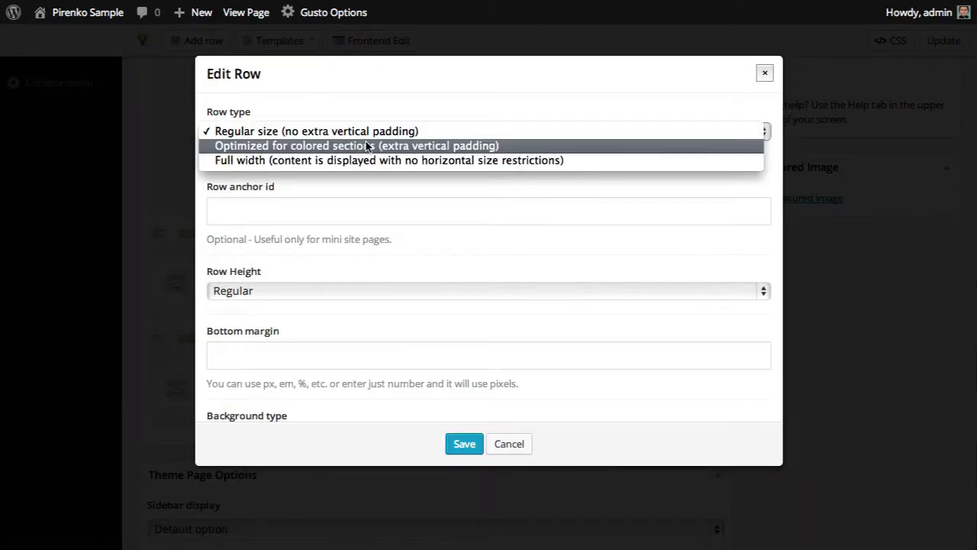
click(370, 147)
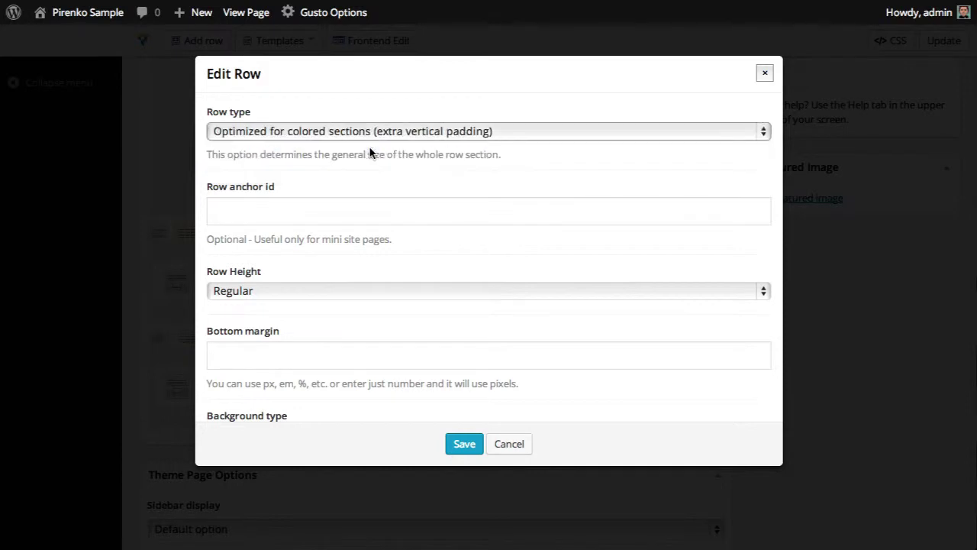
- Set the first services row's background type to Solid Color and choose white as its custom background color
scroll(387, 222, down, 5)
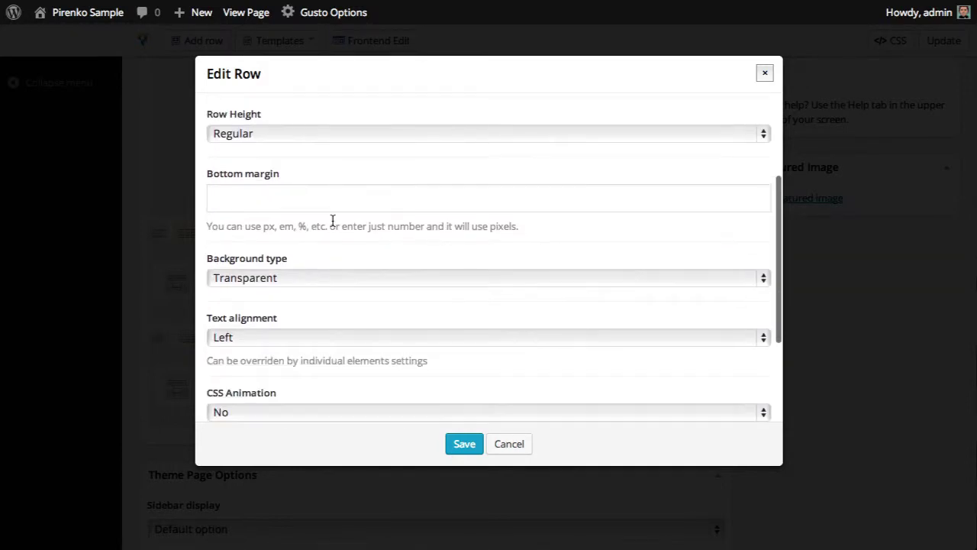
click(300, 196)
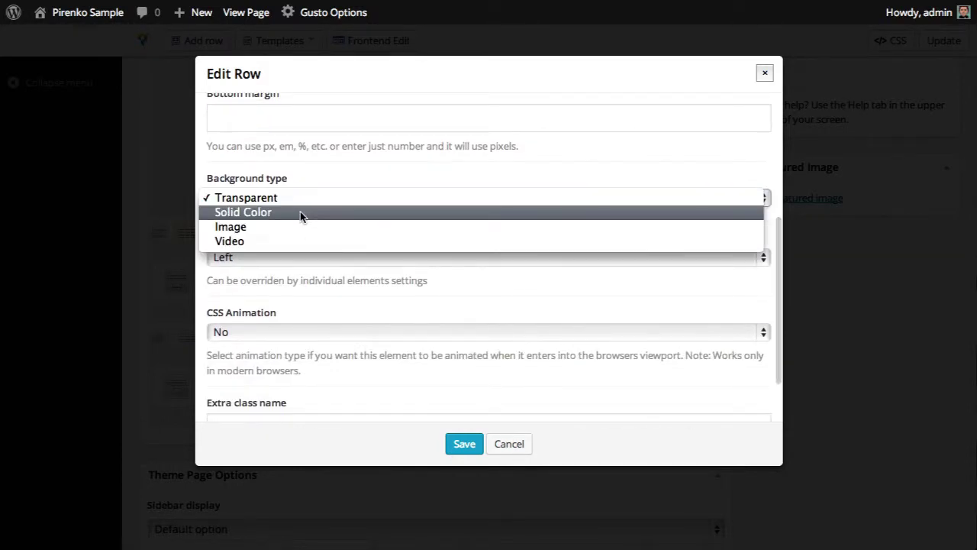
click(300, 211)
click(260, 258)
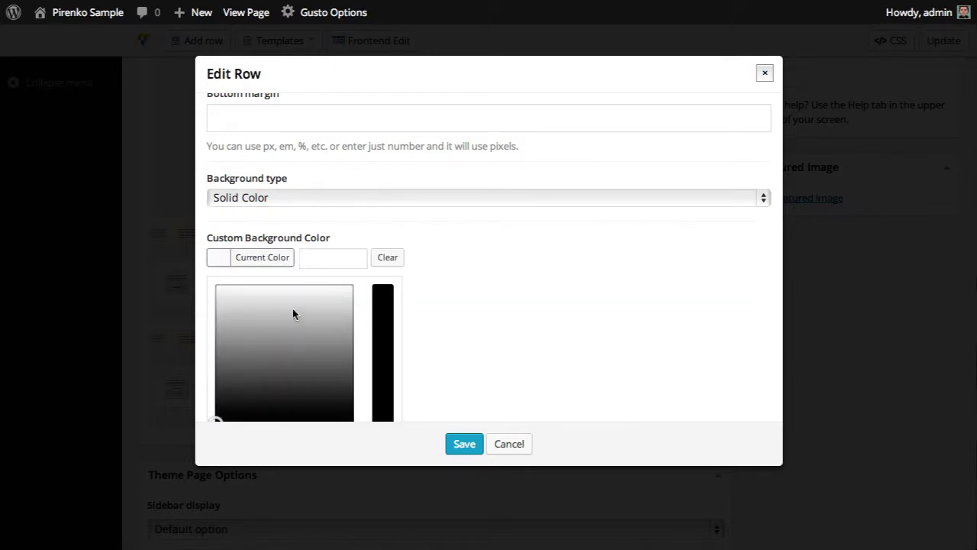
drag(292, 309, 223, 270)
click(537, 258)
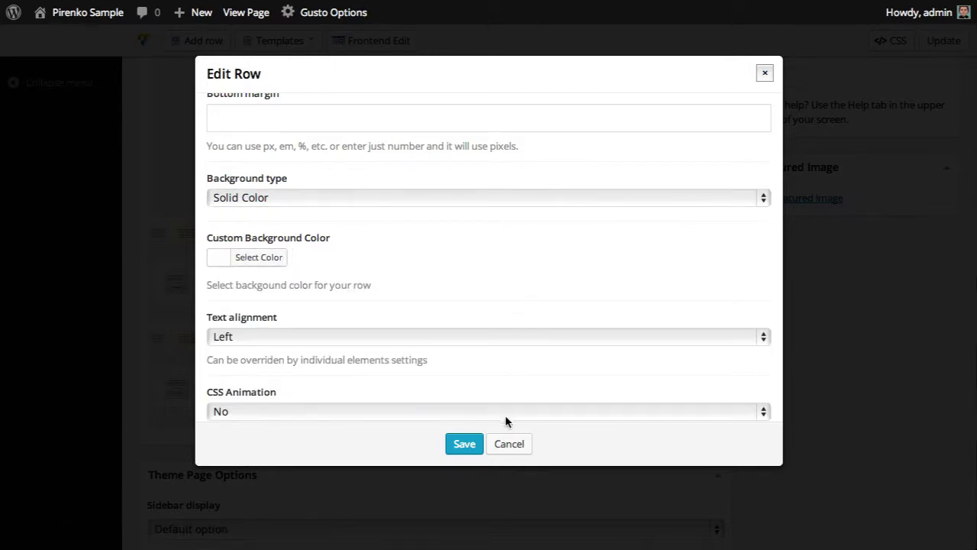
- Save the first services row's settings, update the page, and check the services section on the site
click(463, 445)
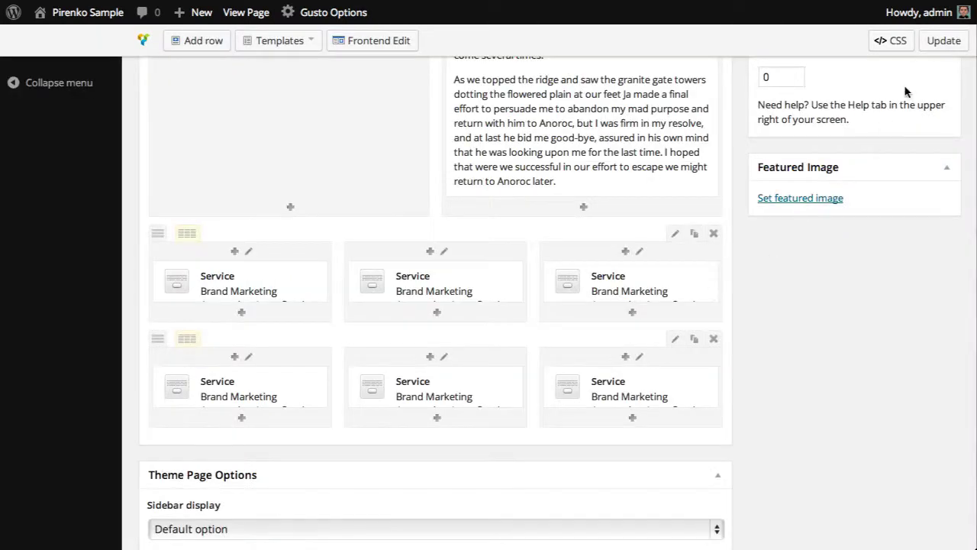
click(941, 42)
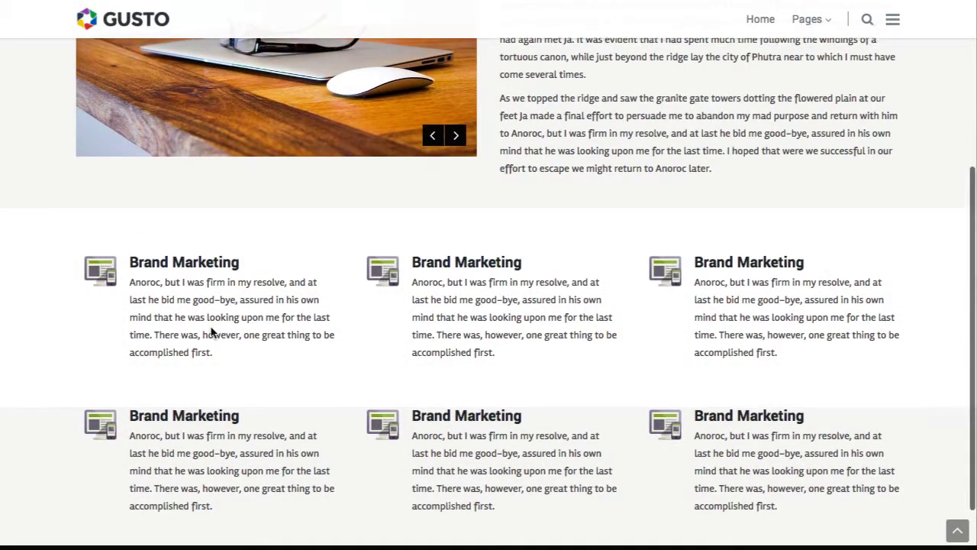
scroll(212, 332, down, 1)
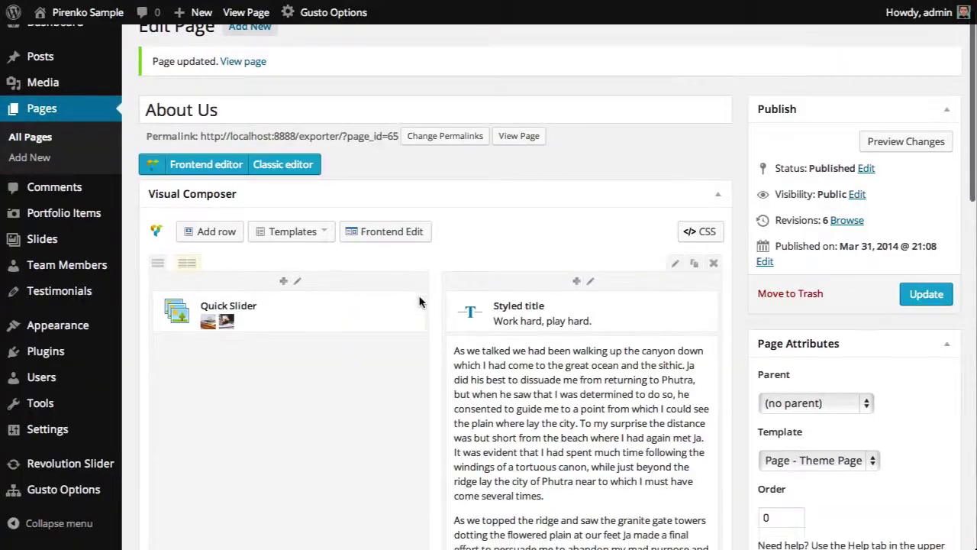
- Set the second services row's type to "Optimized for colored sections (extra vertical padding)"
scroll(420, 299, down, 10)
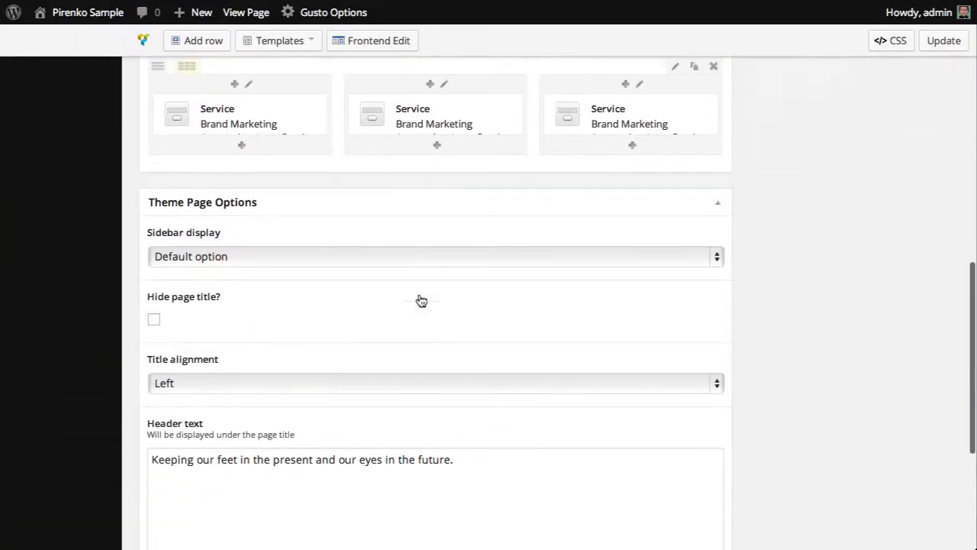
scroll(420, 285, up, 5)
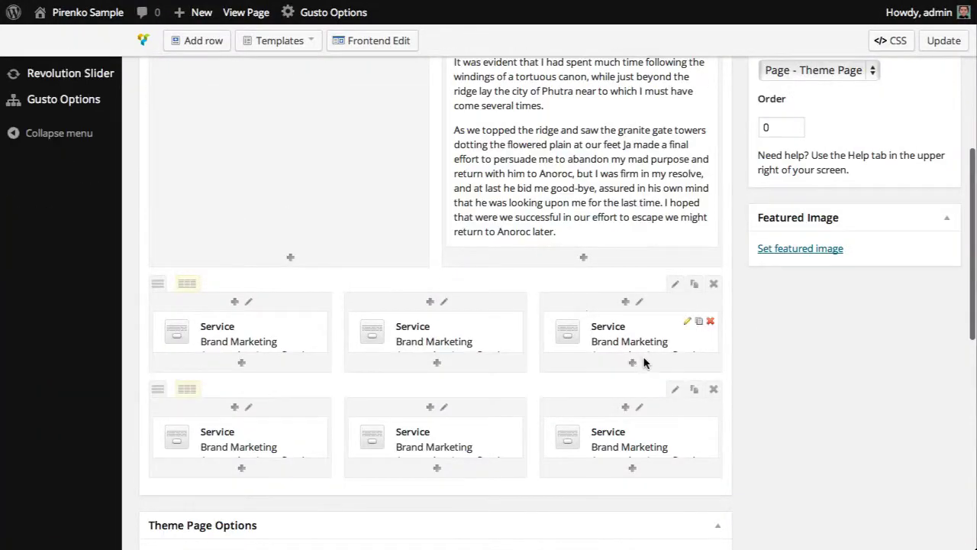
click(675, 389)
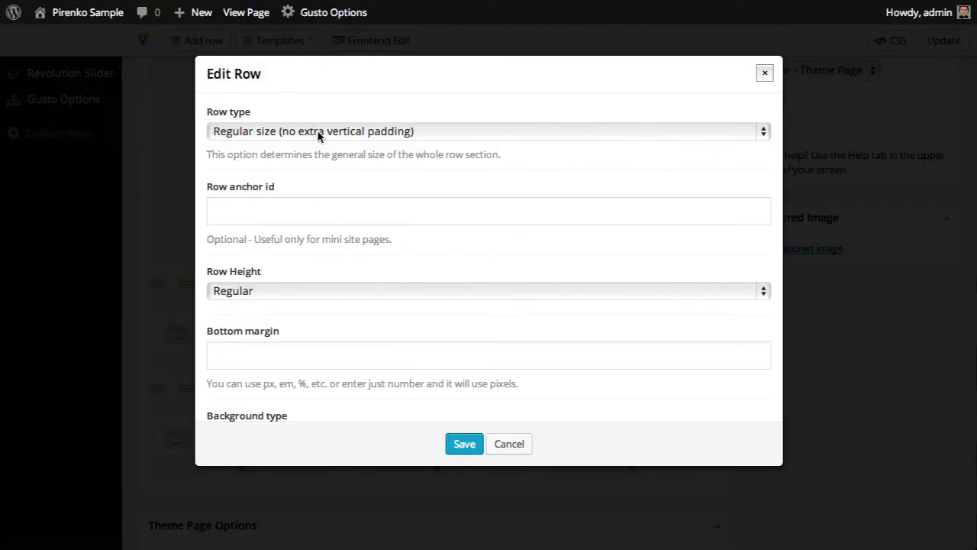
click(319, 135)
click(323, 148)
- Give the second services row a Solid Color background in white and save the row settings
scroll(294, 297, down, 3)
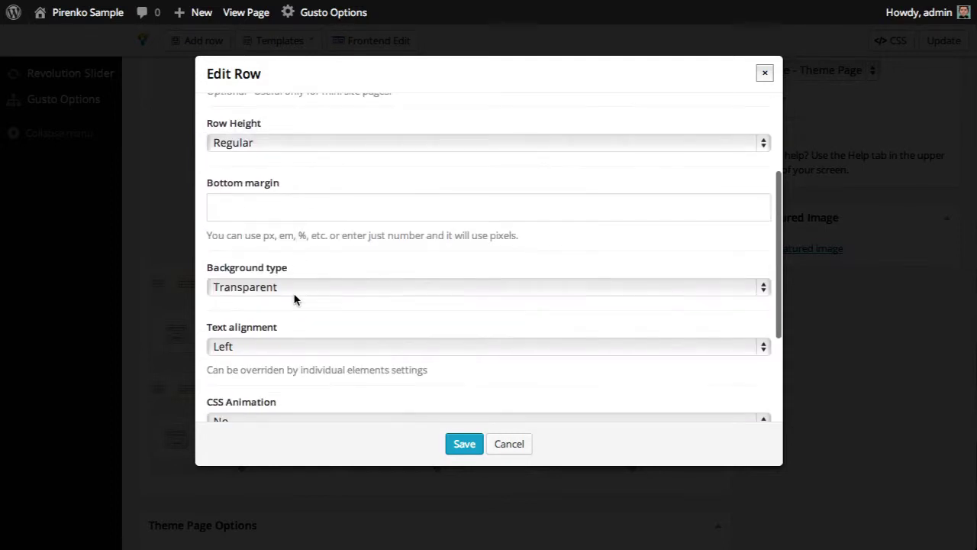
scroll(295, 298, down, 2)
click(278, 215)
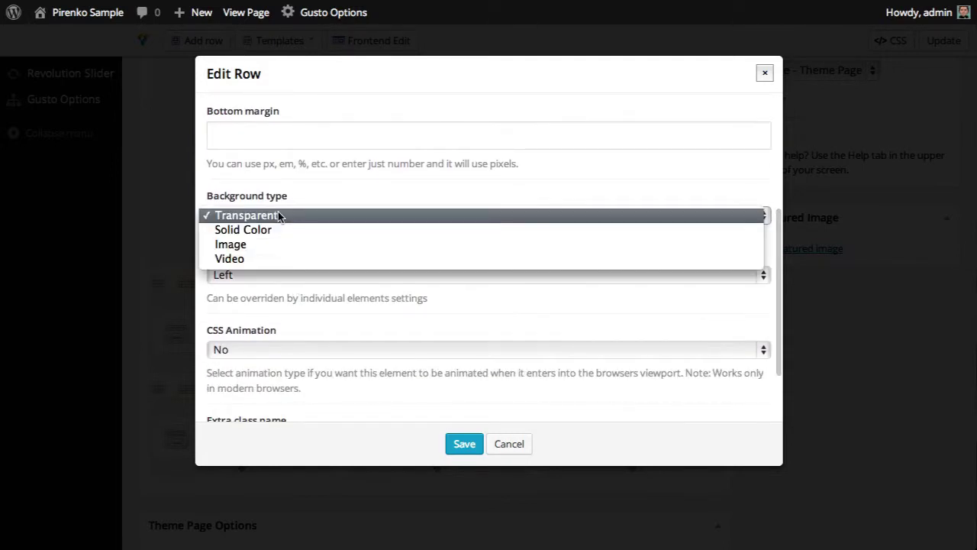
click(280, 226)
click(256, 276)
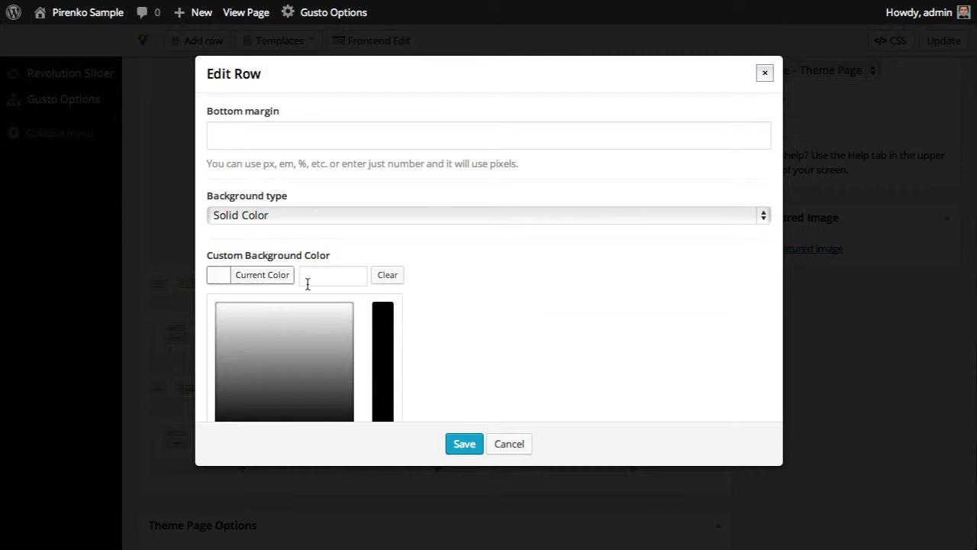
drag(301, 331, 192, 279)
click(191, 279)
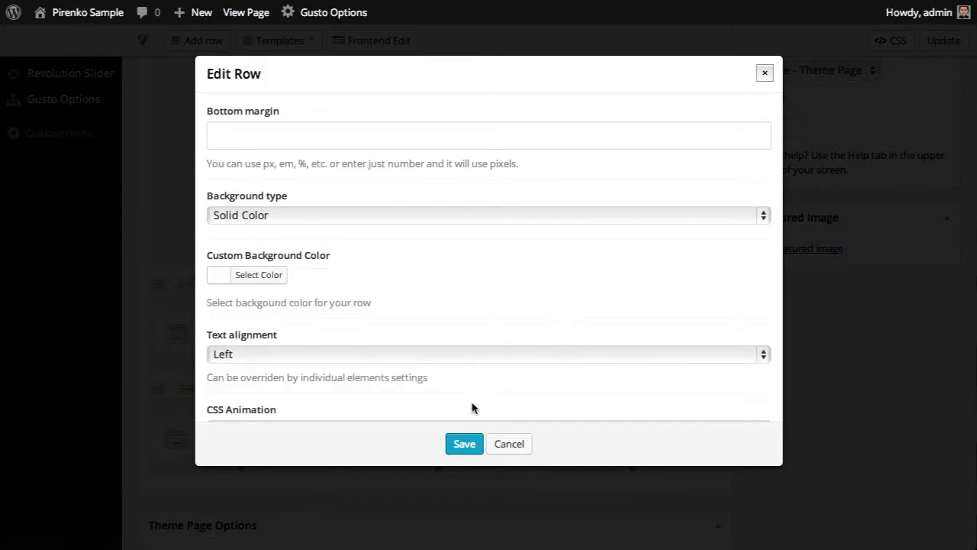
click(463, 443)
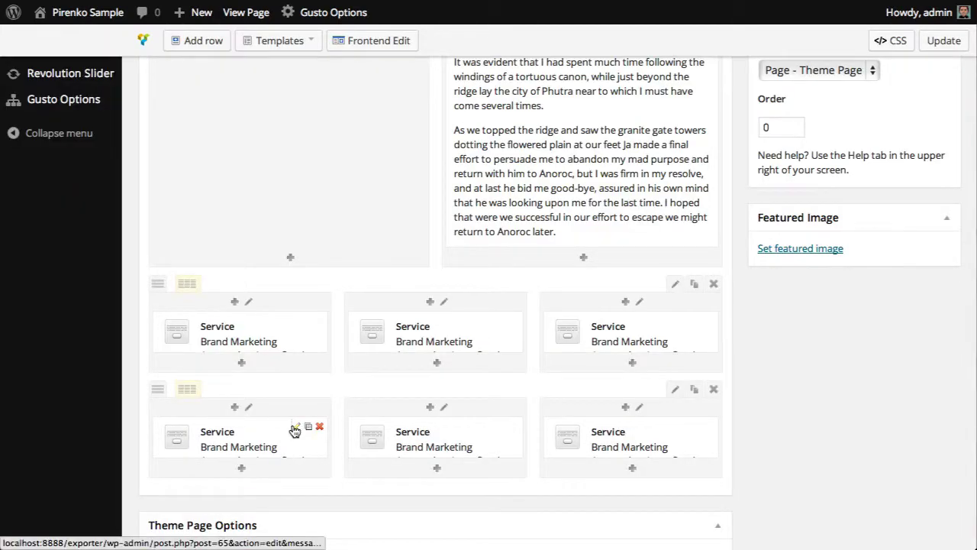
- Set the alignment of the first service in the second services row to Centered and save it
click(296, 427)
scroll(306, 344, down, 3)
click(292, 302)
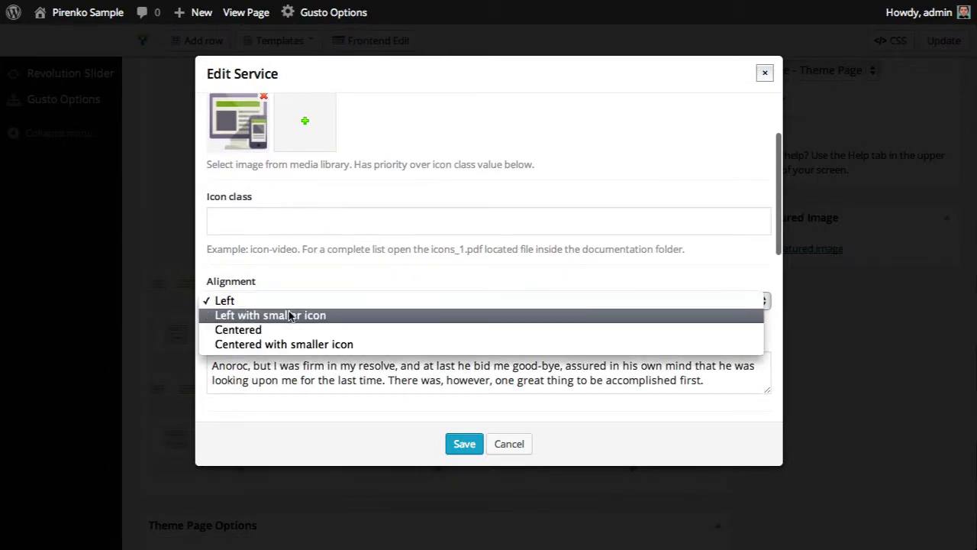
click(291, 329)
click(463, 442)
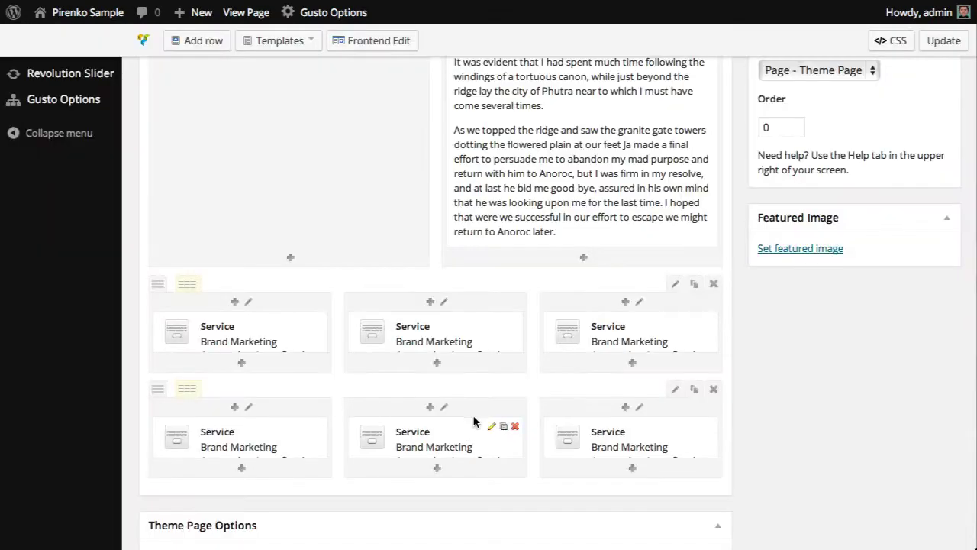
- Set the alignment of the middle service in the second services row to Centered and save it
click(490, 428)
scroll(421, 397, down, 4)
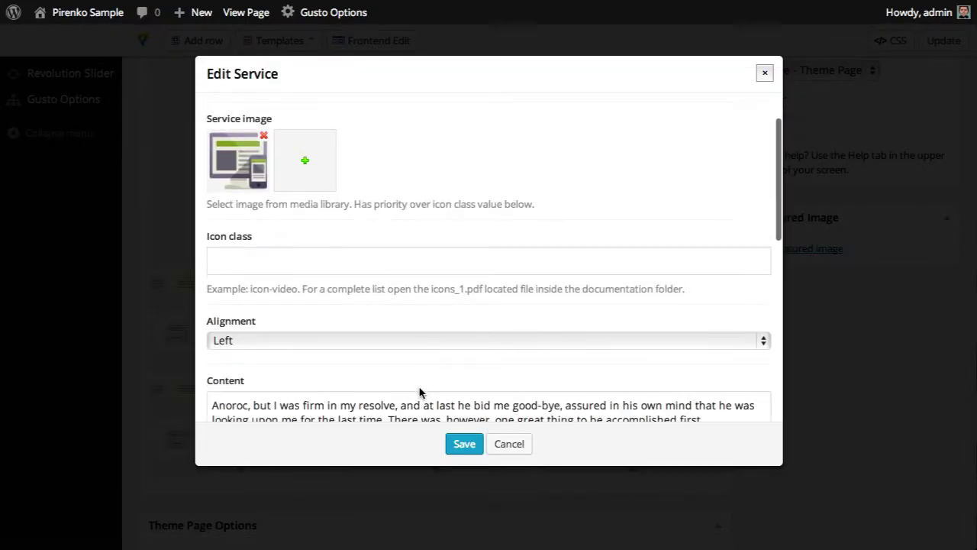
click(386, 225)
click(378, 254)
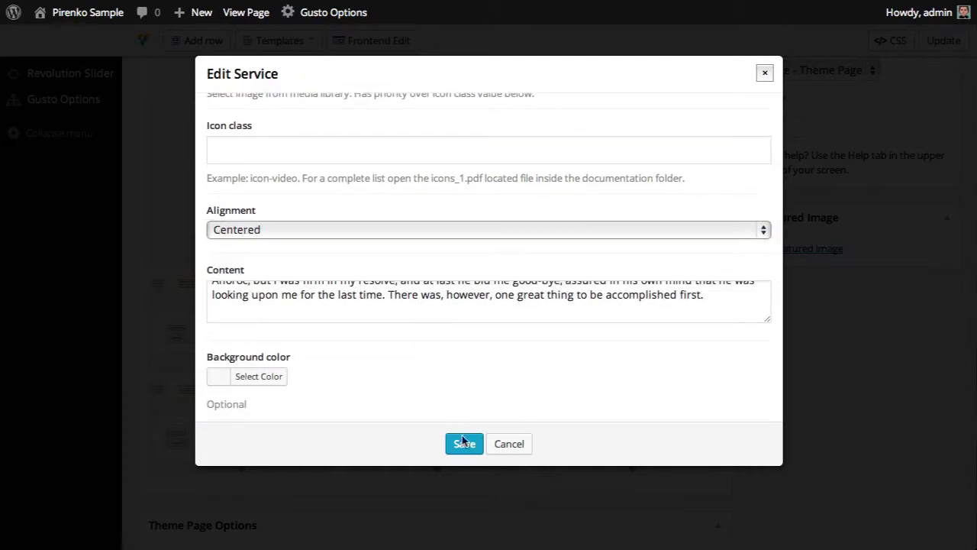
click(463, 443)
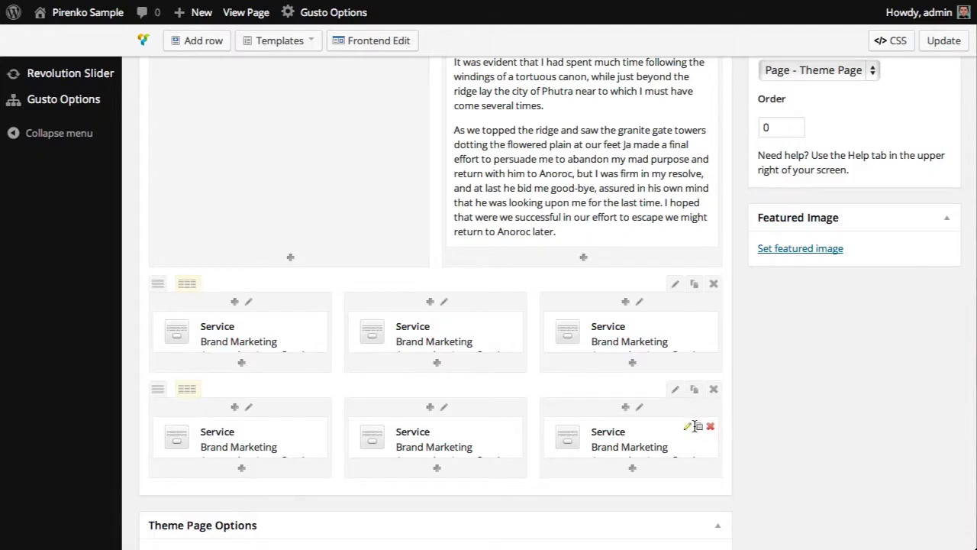
- Set the alignment of the third service in the second services row to Centered and save it
click(687, 426)
scroll(466, 242, down, 5)
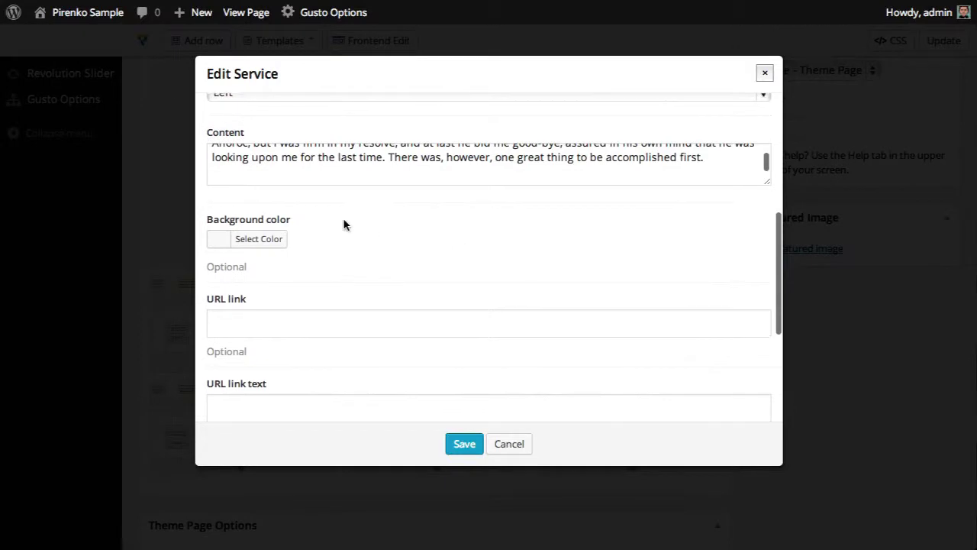
scroll(344, 225, up, 2)
click(325, 243)
click(329, 268)
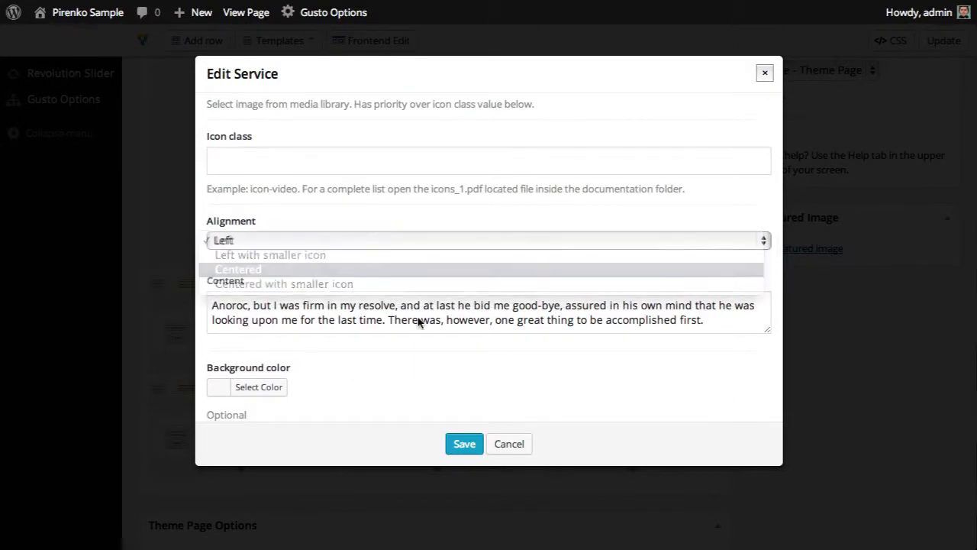
click(464, 444)
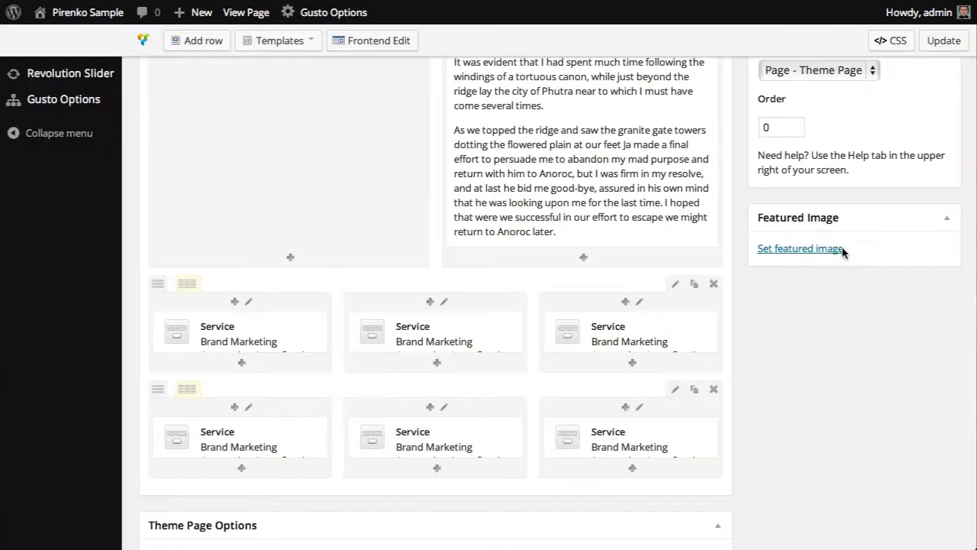
- Update the page and reload About Us on the site to check both services rows
click(944, 43)
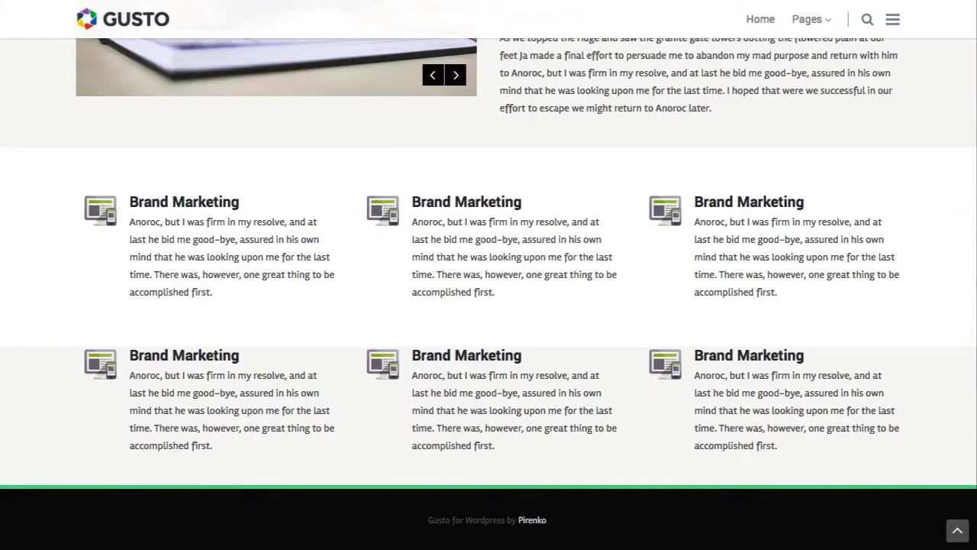
key(F5)
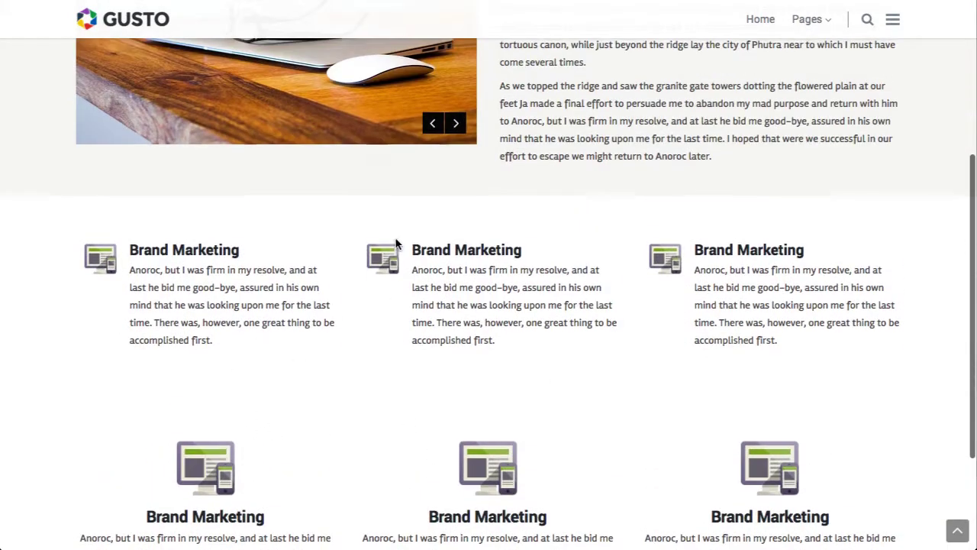
scroll(621, 366, down, 1)
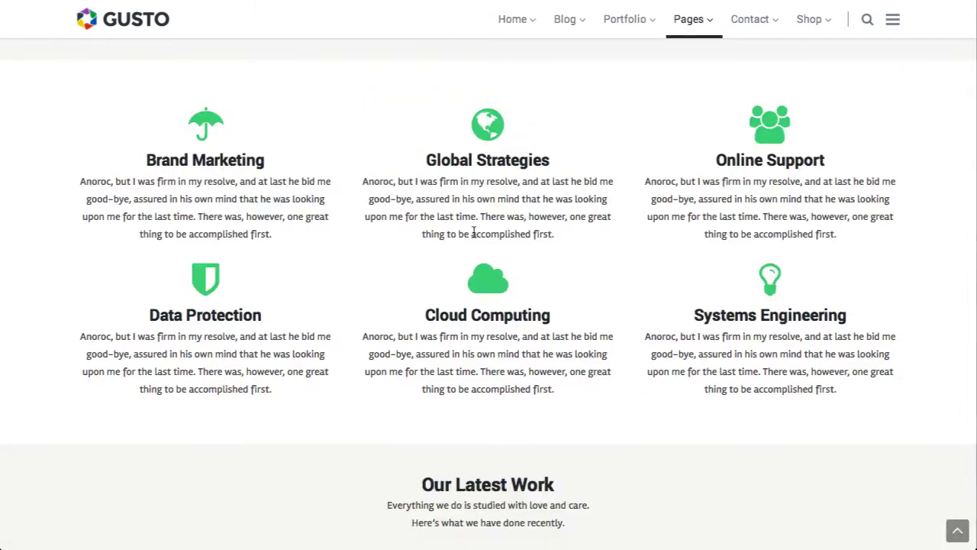
- Copy the two-line description under the "Our Latest Work" heading on the demo page
scroll(463, 277, down, 3)
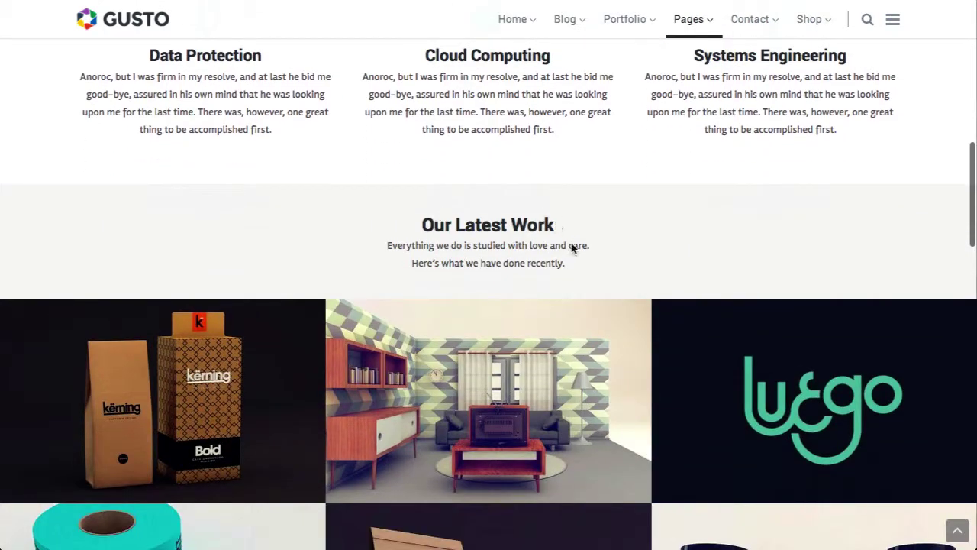
drag(567, 264, 375, 246)
key(ctrl+c)
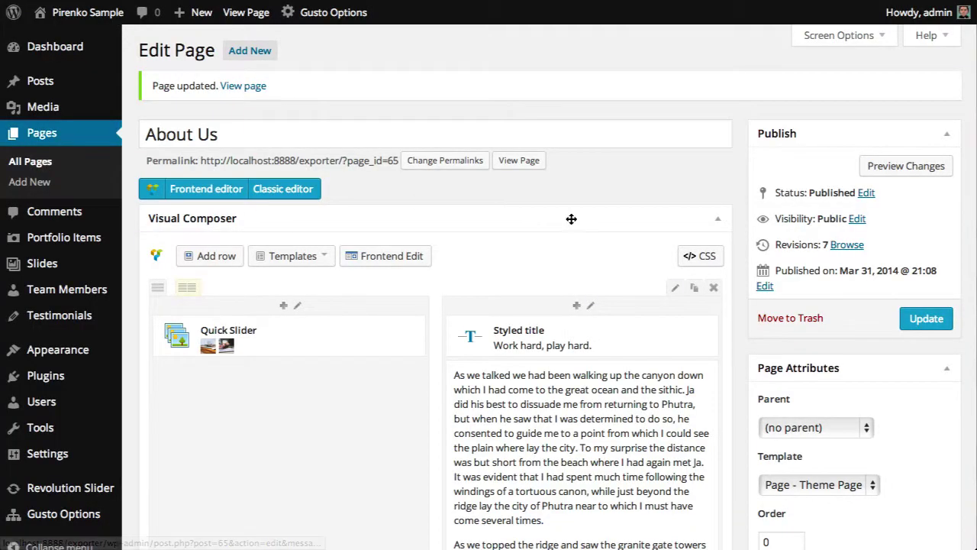
- Add a new row below the services rows and insert a Styled title with the text "Our latest work"
scroll(526, 277, down, 10)
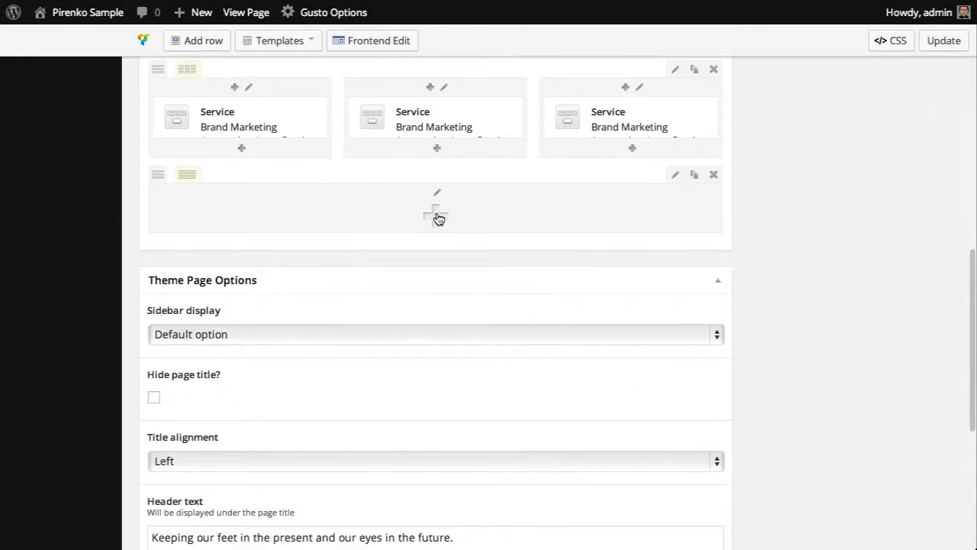
click(436, 218)
click(407, 153)
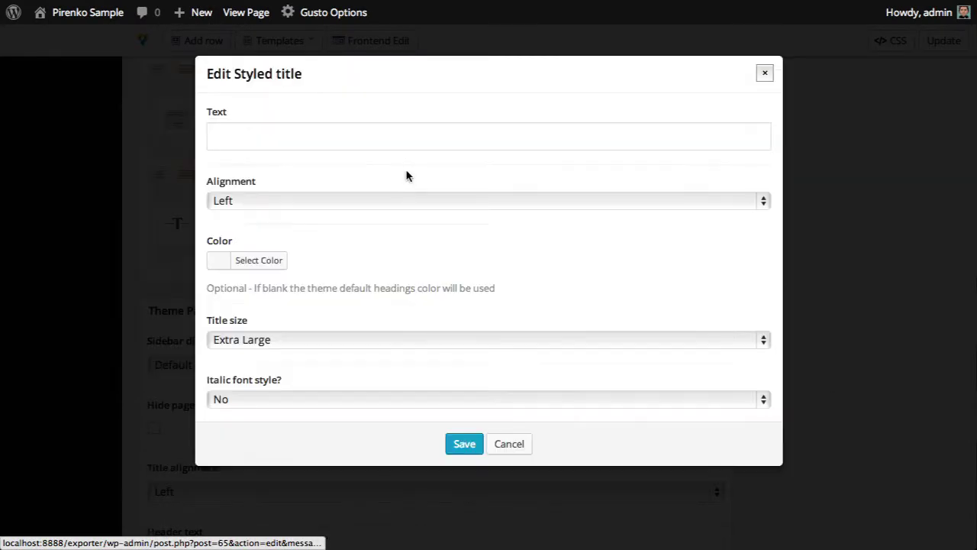
click(348, 144)
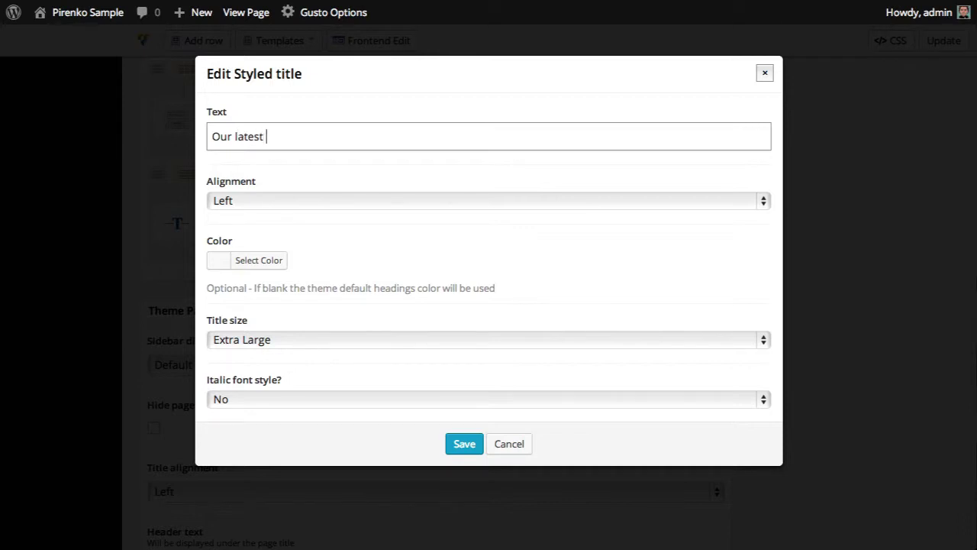
- Set the styled title's alignment to Center and its title size to Medium, and save it
click(398, 200)
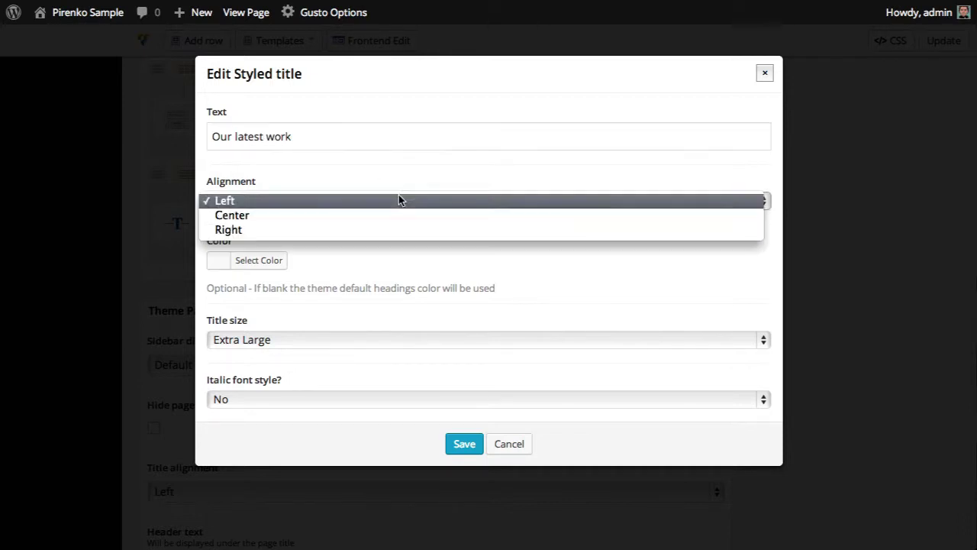
click(393, 221)
click(396, 340)
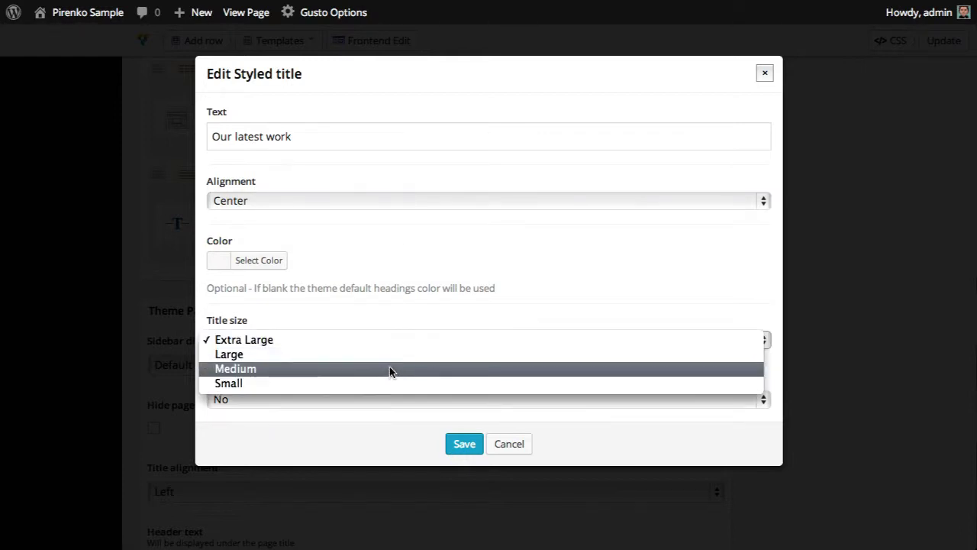
click(390, 369)
click(463, 446)
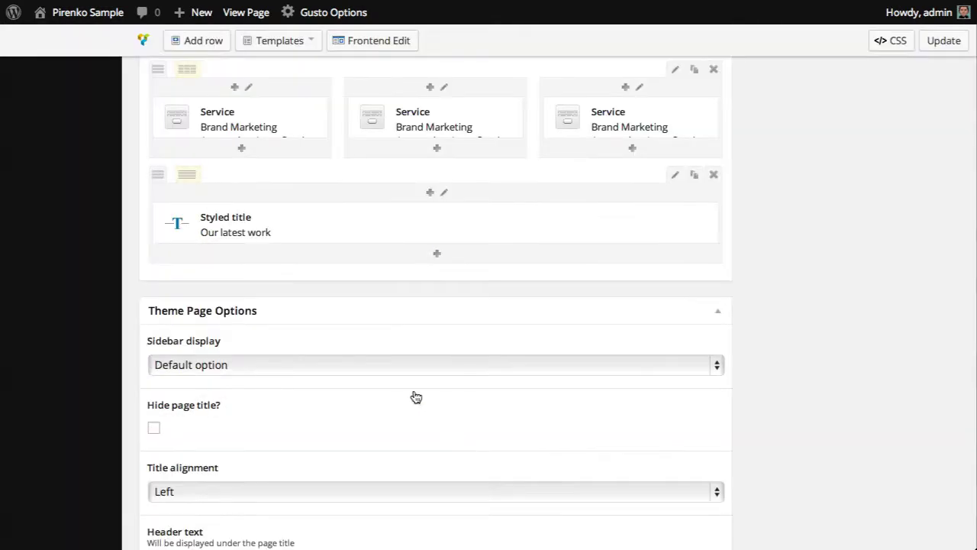
- Add a Text Block below the styled title, replace its placeholder with the copied description, center the text, and save it
click(436, 253)
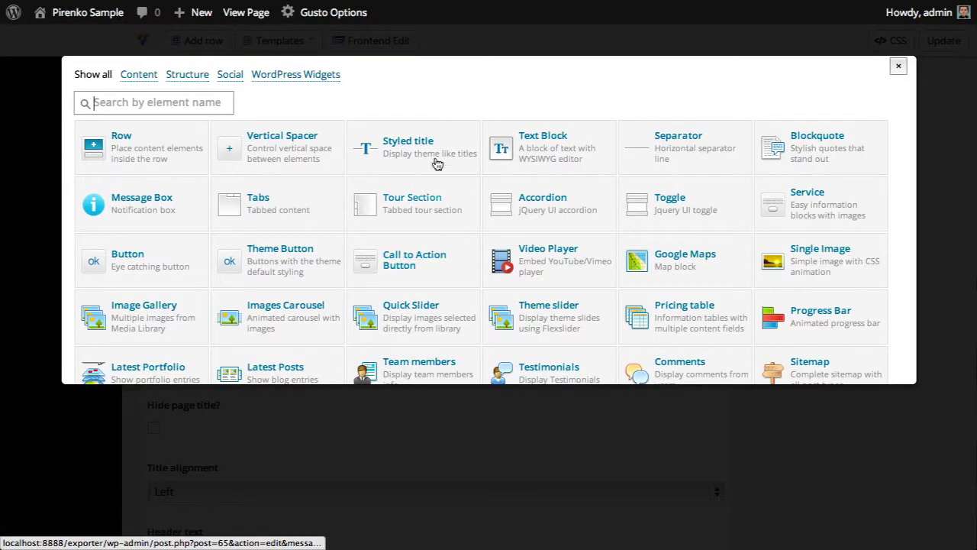
click(515, 151)
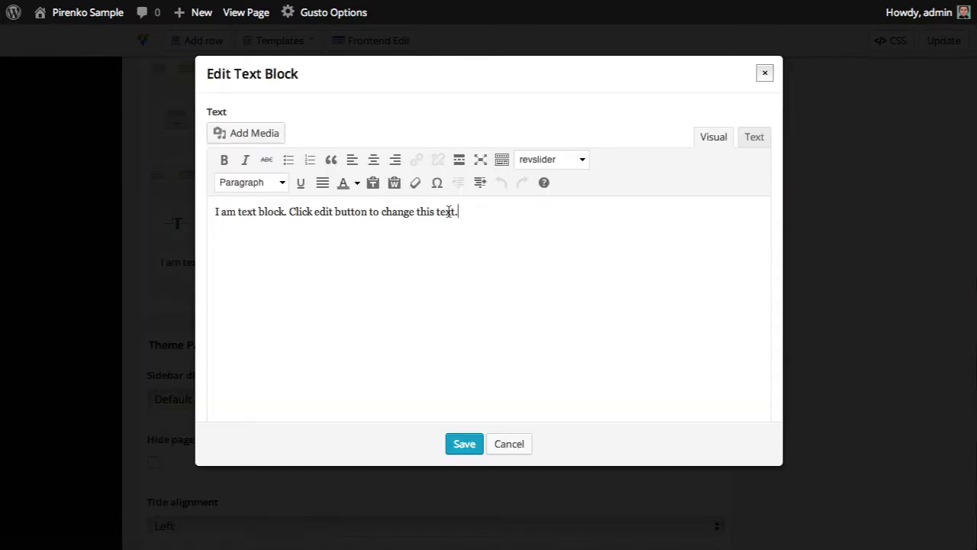
drag(458, 211, 124, 200)
key(ctrl+v)
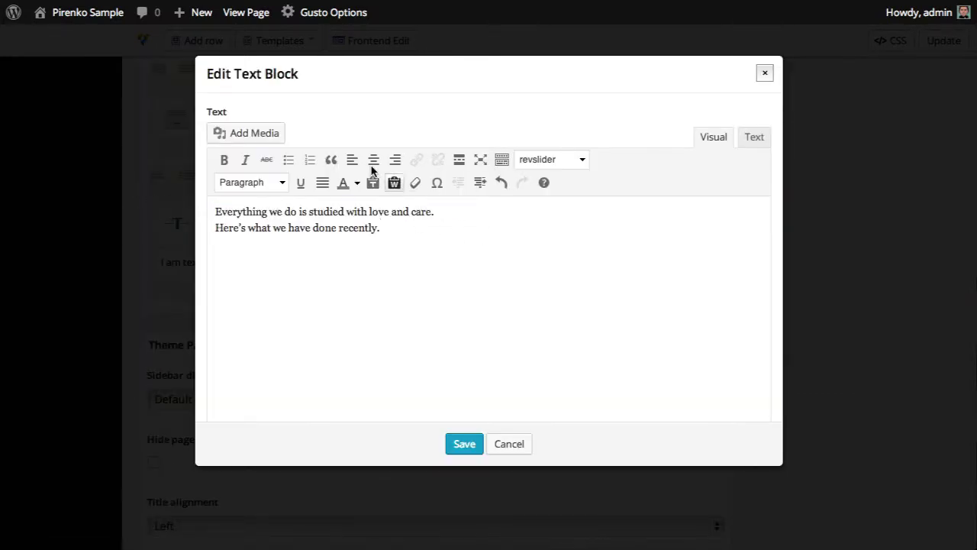
click(373, 162)
click(466, 451)
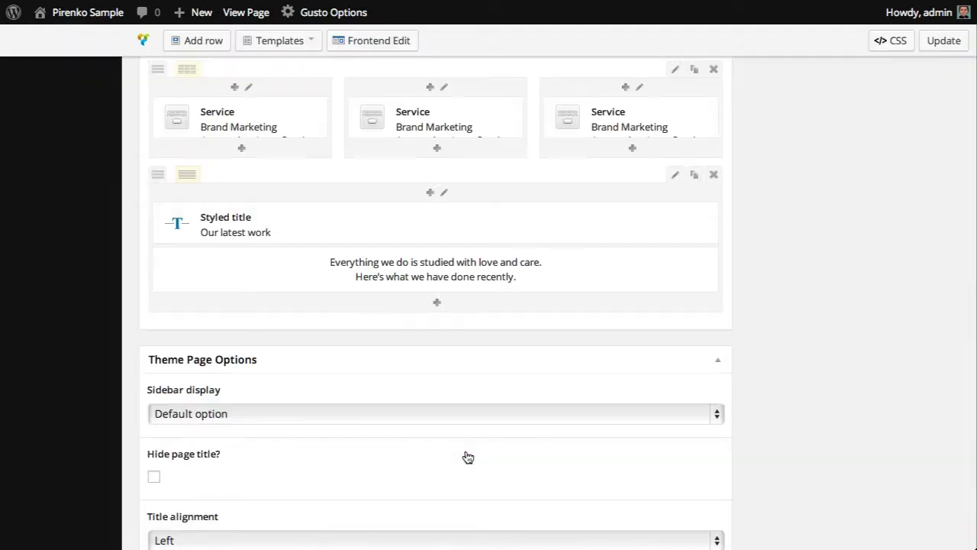
scroll(442, 296, down, 2)
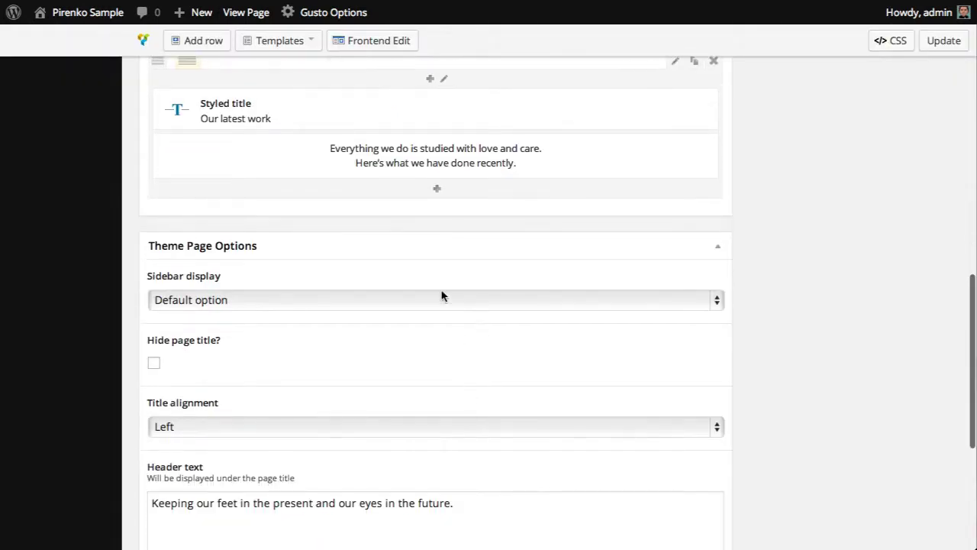
- Add a Latest Portfolio element below the centered description in the latest work row, checking the demo page's portfolio grid for reference
click(436, 190)
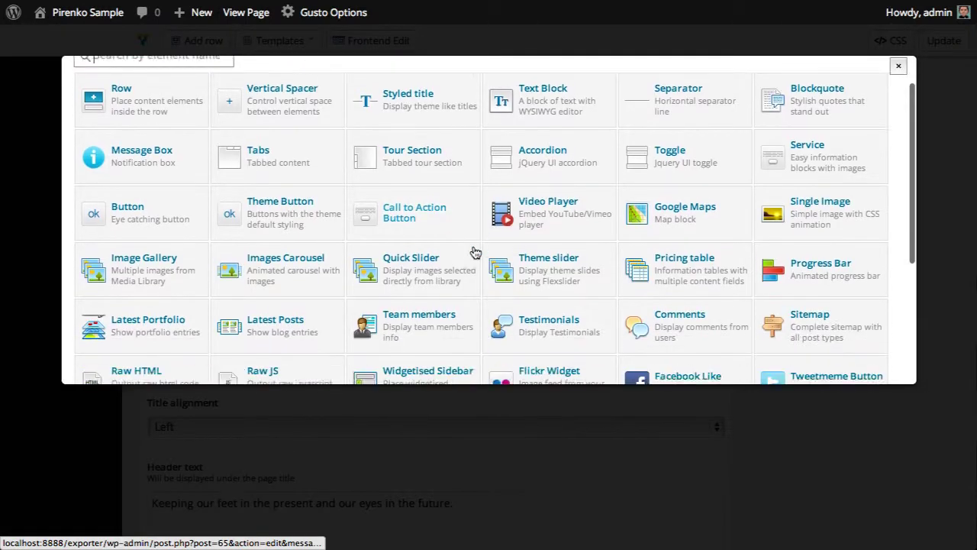
scroll(252, 265, down, 3)
click(174, 236)
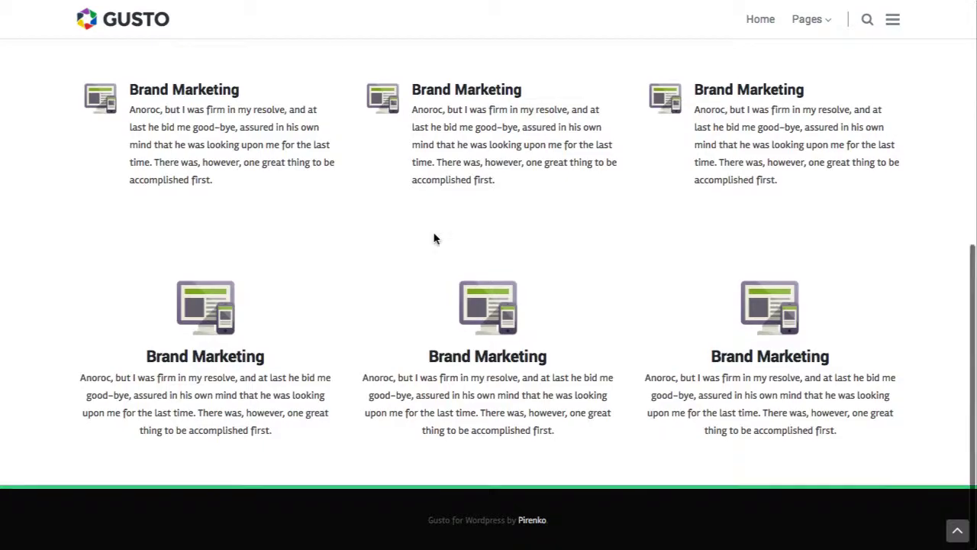
scroll(436, 236, up, 2)
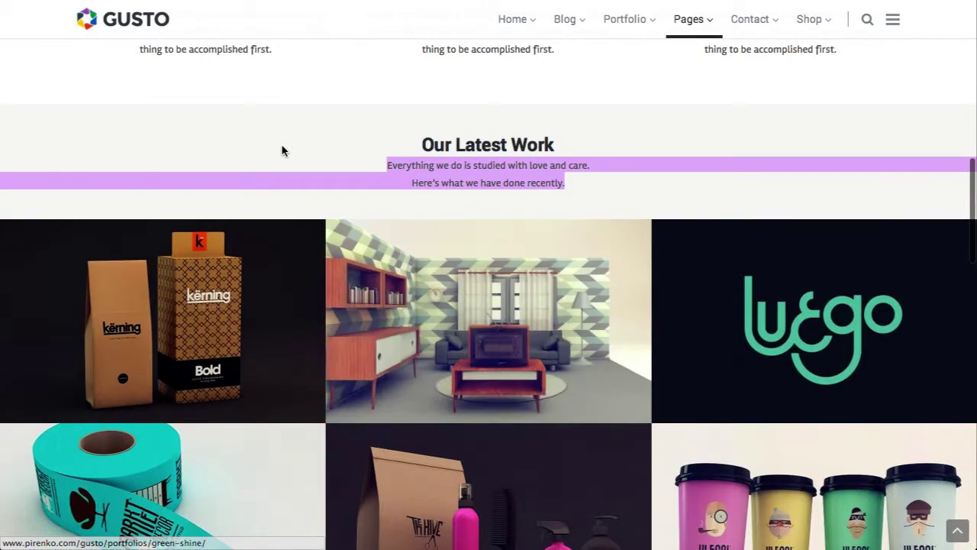
click(328, 161)
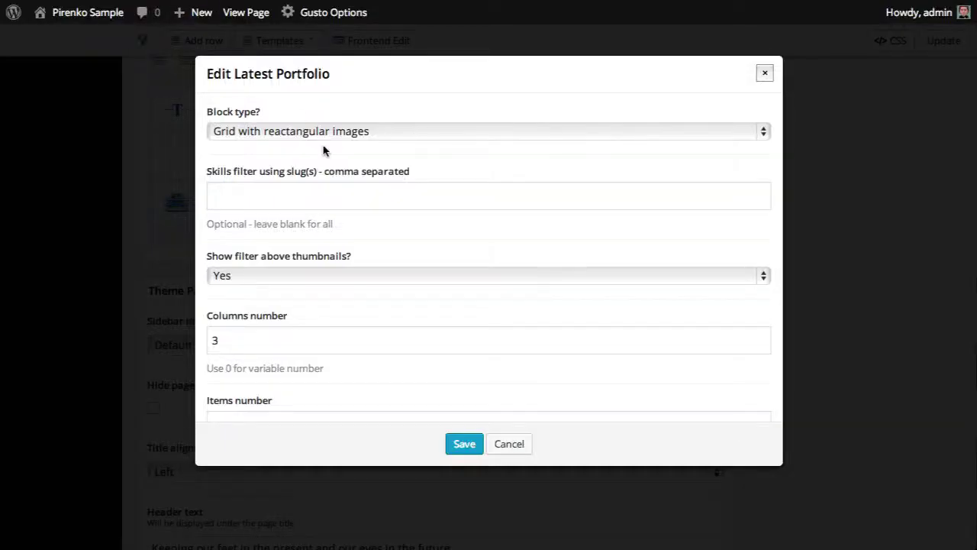
- Turn off the Latest Portfolio filter above the thumbnails, set the thumbnails margin to 0, and save the element
scroll(365, 296, down, 1)
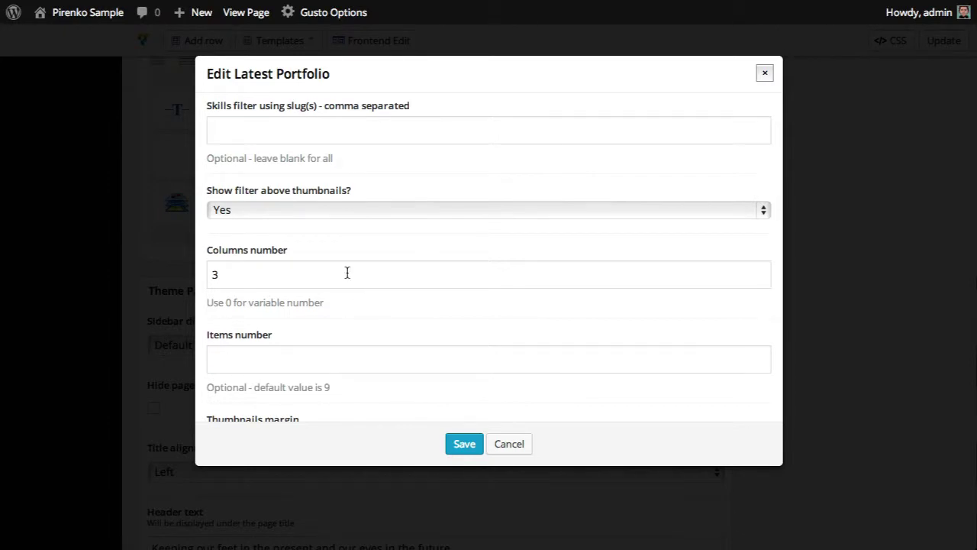
click(347, 274)
scroll(346, 273, up, 1)
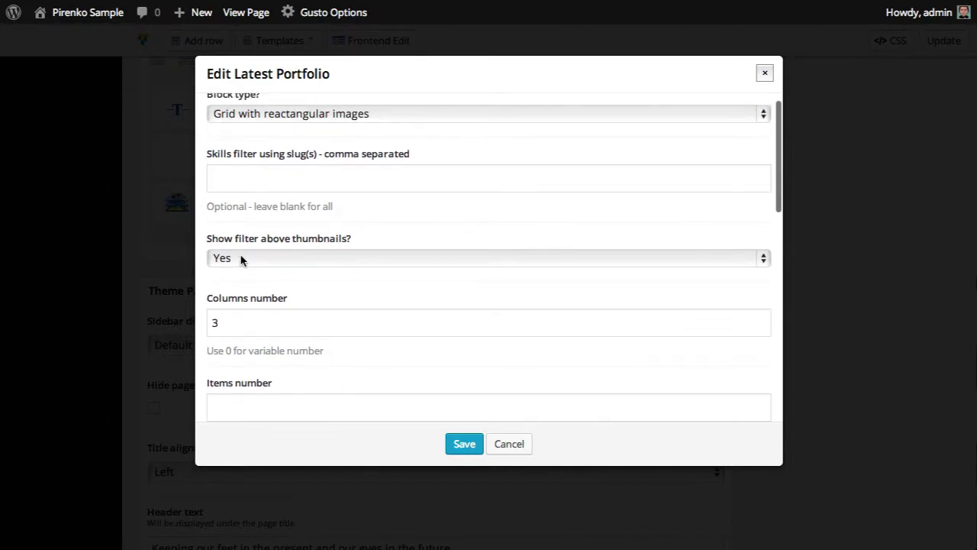
click(297, 260)
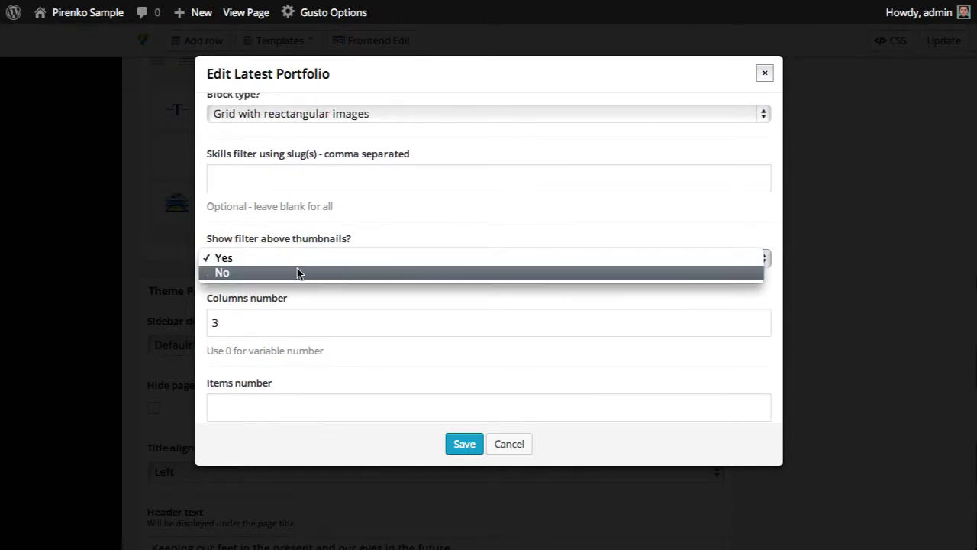
click(297, 272)
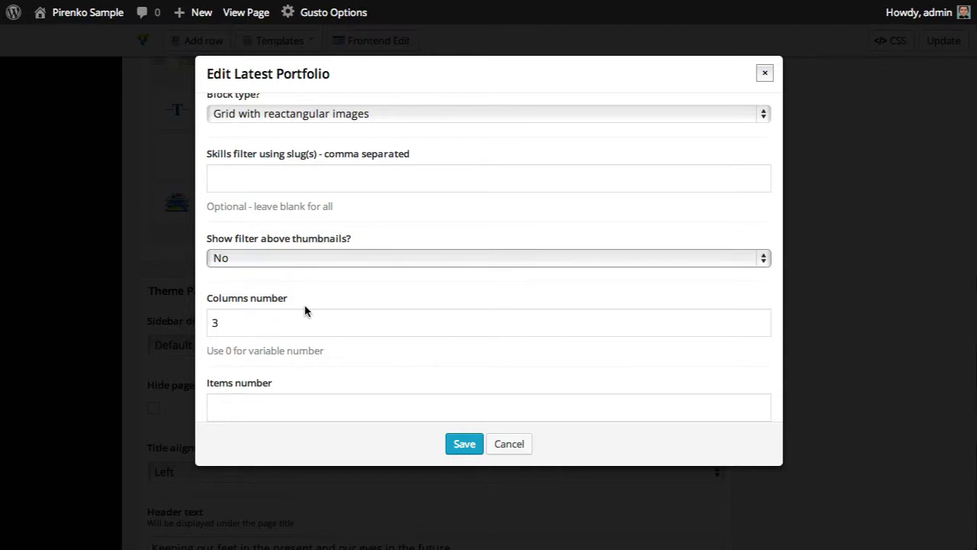
scroll(307, 309, down, 3)
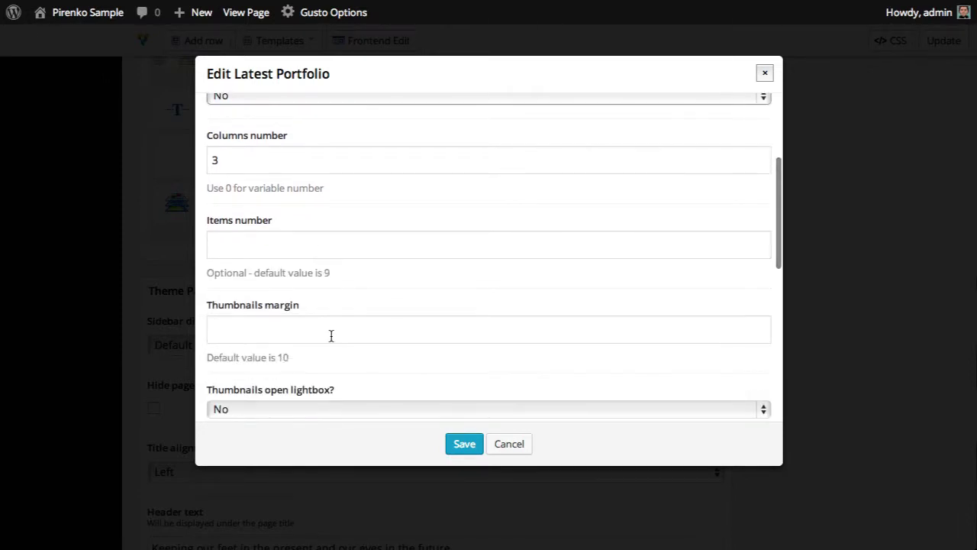
click(331, 335)
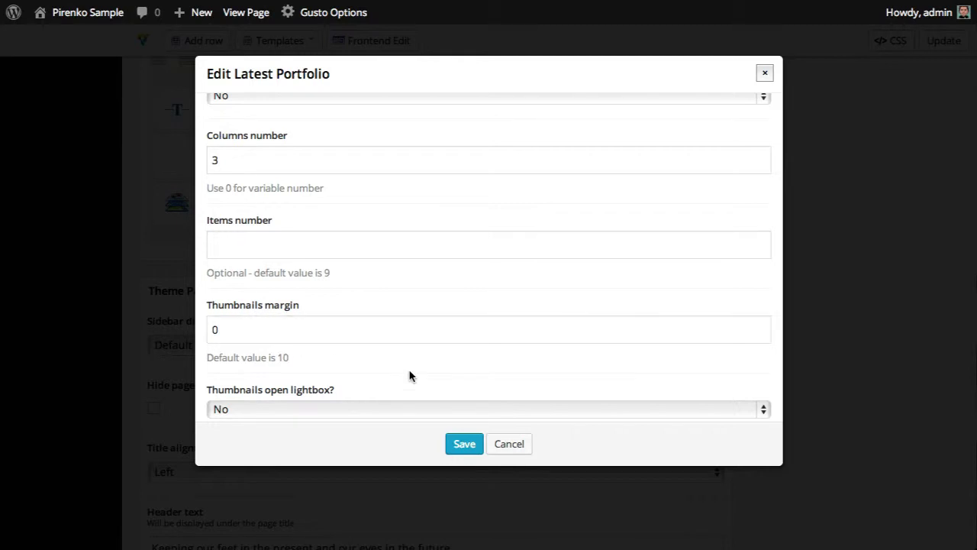
scroll(410, 375, down, 2)
click(464, 446)
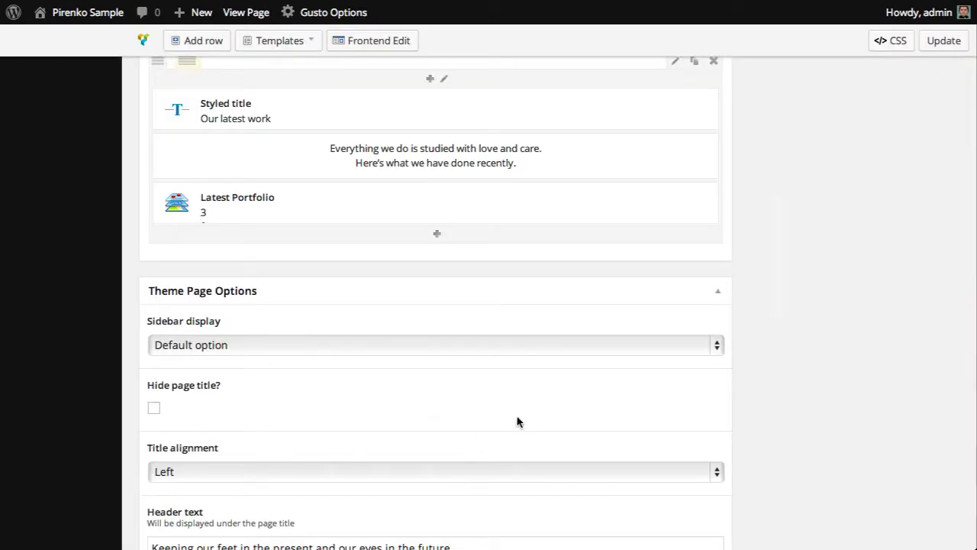
- Update the About Us page and reload its live view to check the latest work section
click(943, 42)
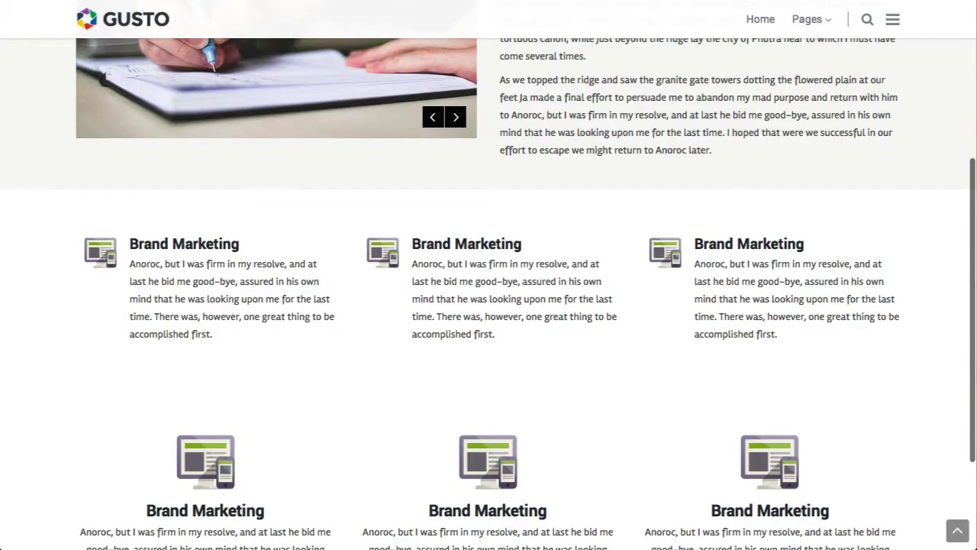
key(F5)
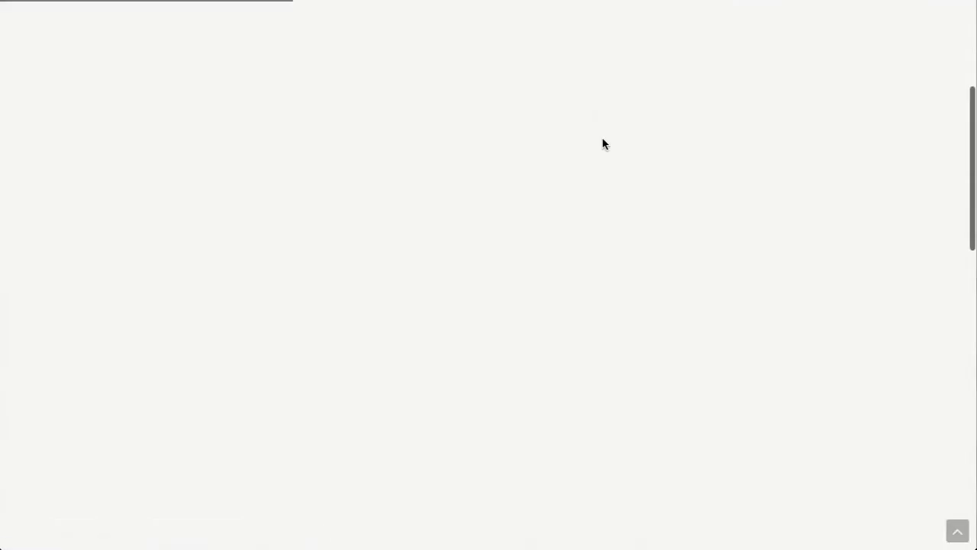
scroll(603, 143, down, 5)
scroll(603, 144, down, 4)
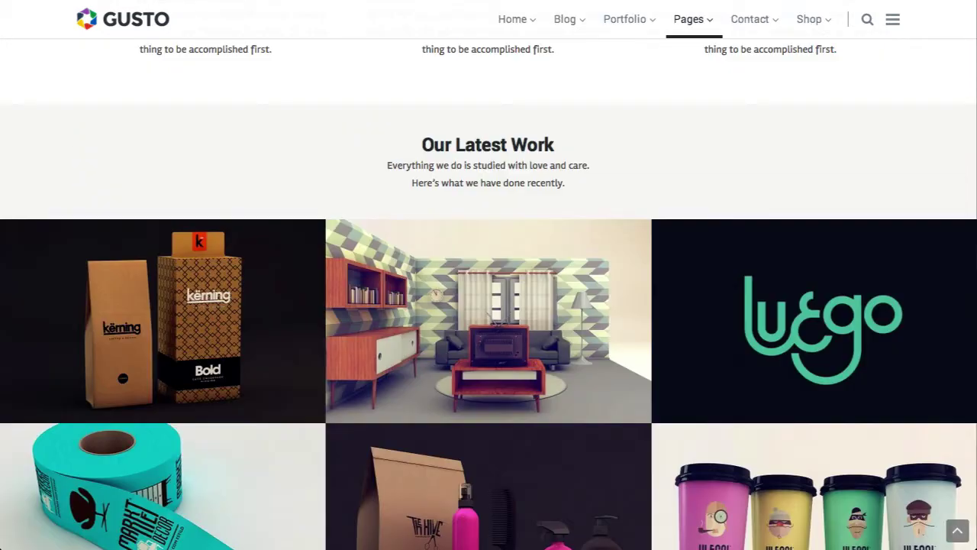
- Copy the two-line description under the "Our Hard Workers" heading on the demo page
scroll(497, 255, down, 12)
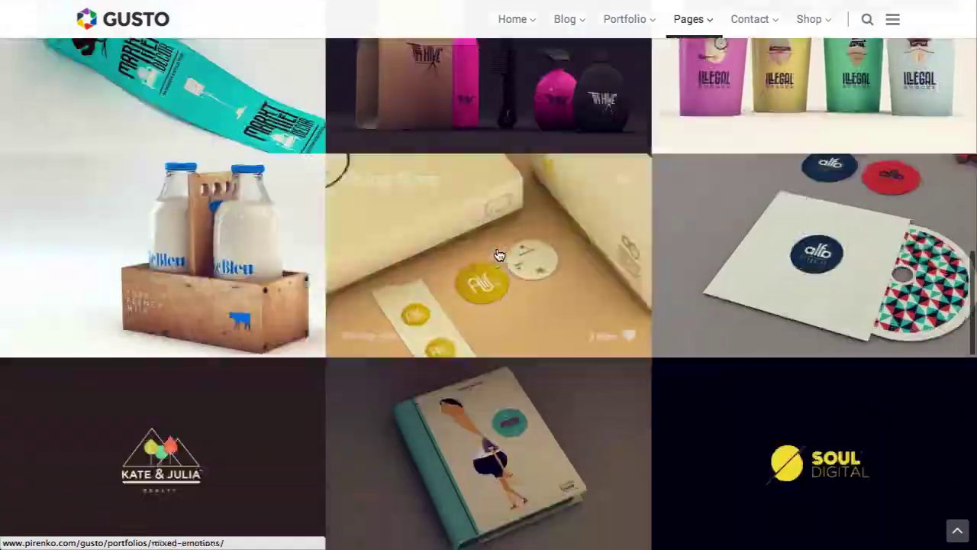
scroll(440, 81, up, 1)
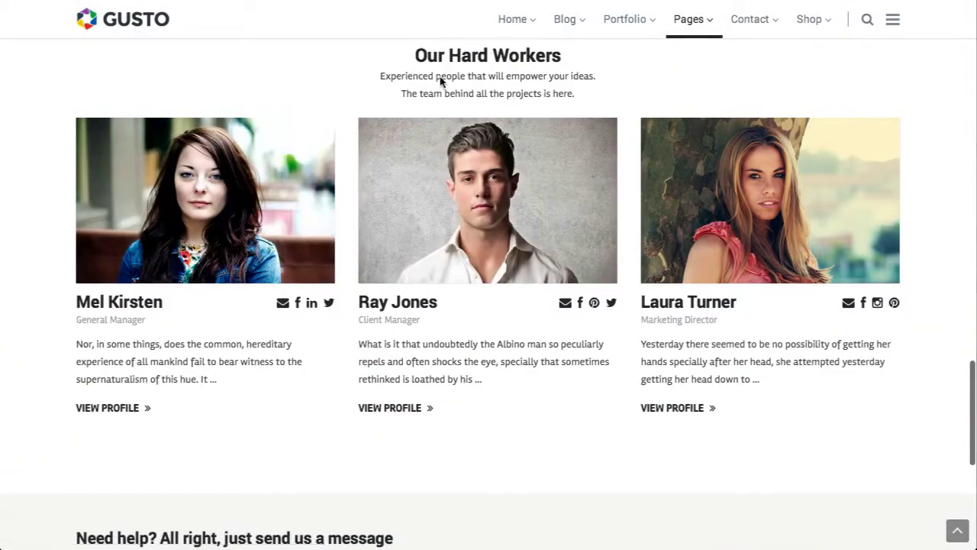
drag(600, 158, 380, 126)
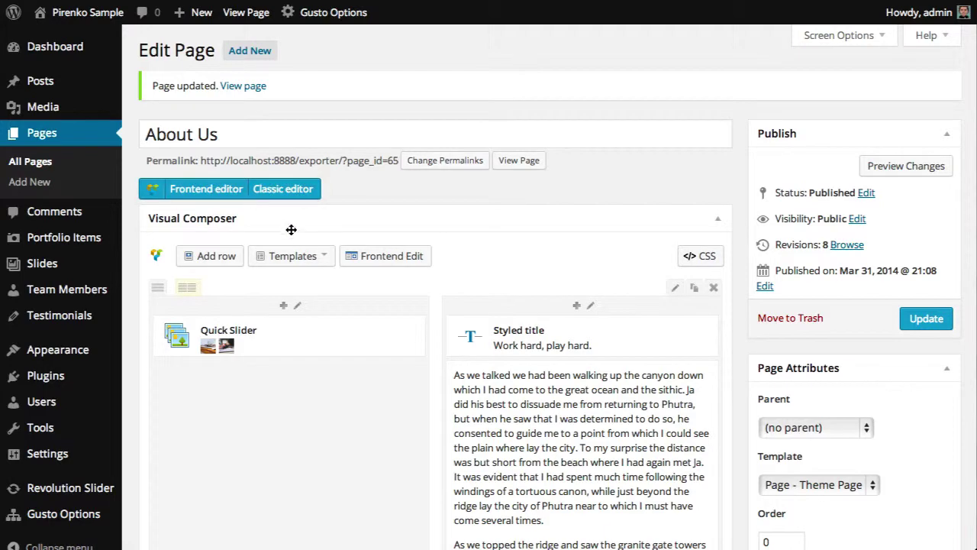
- Add a row below the latest work row and choose the row type "Optimized for colored sections (extra vertical padding)", comparing with the demo's team section
scroll(474, 249, down, 1)
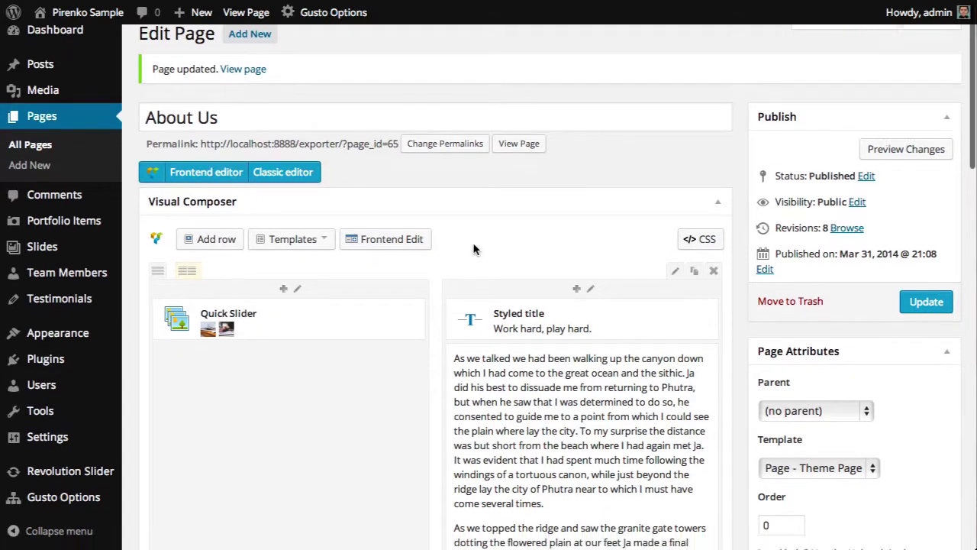
scroll(473, 249, down, 15)
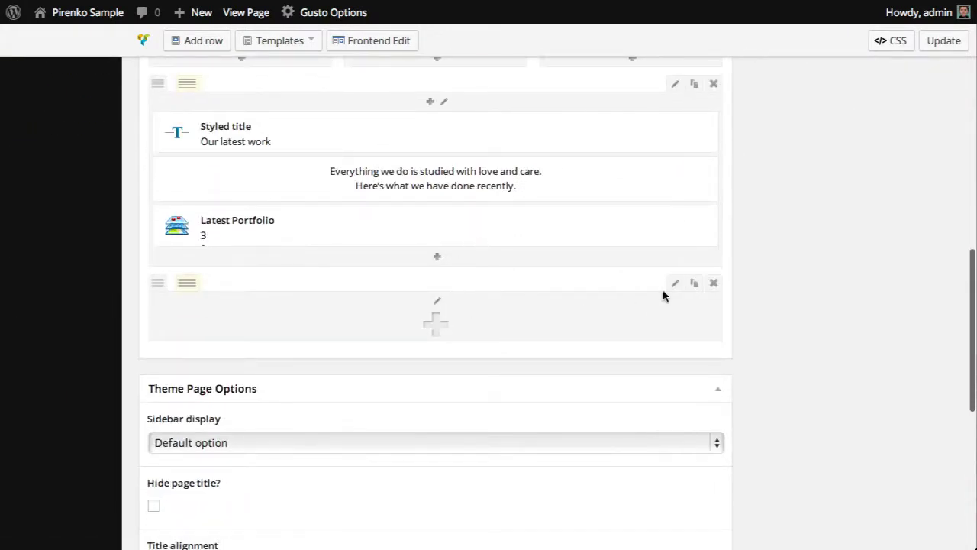
click(674, 284)
click(321, 133)
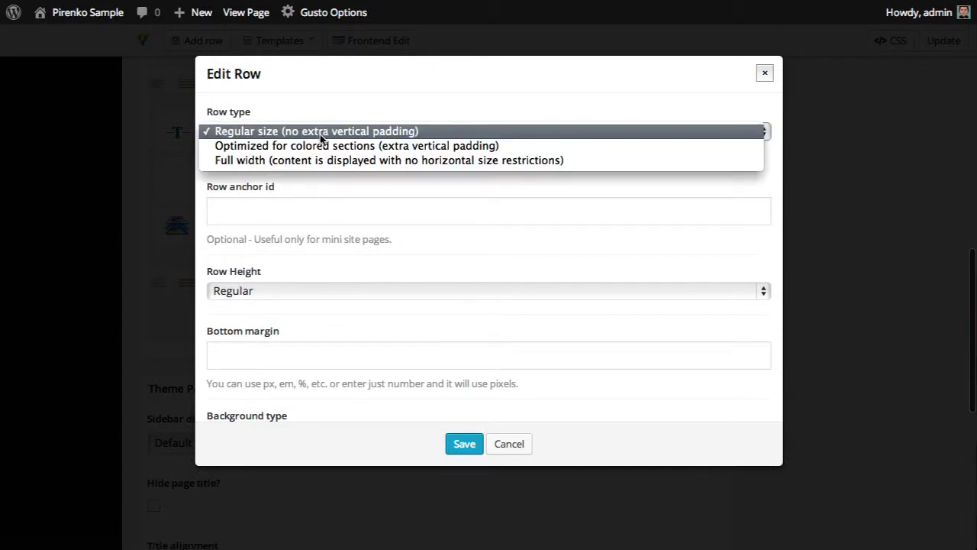
click(325, 146)
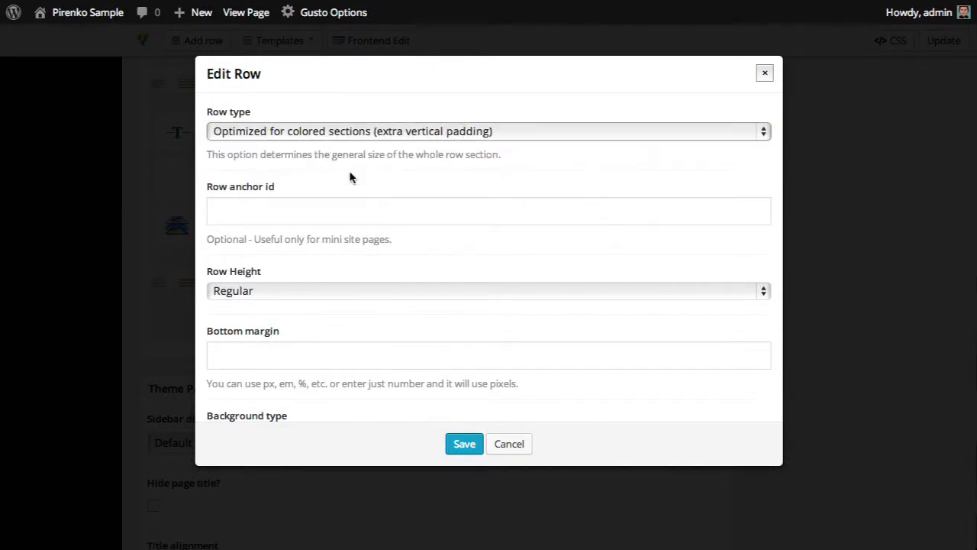
scroll(340, 283, down, 2)
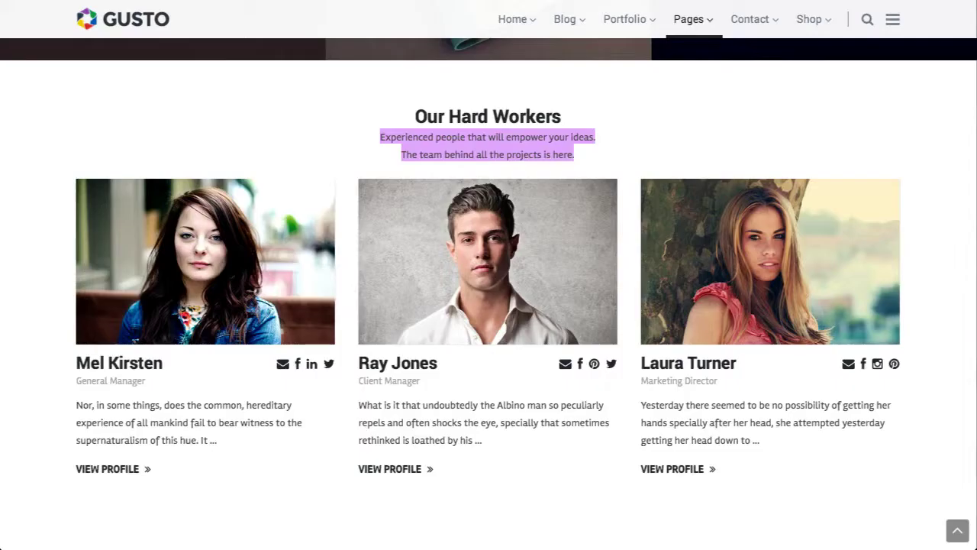
scroll(183, 183, down, 2)
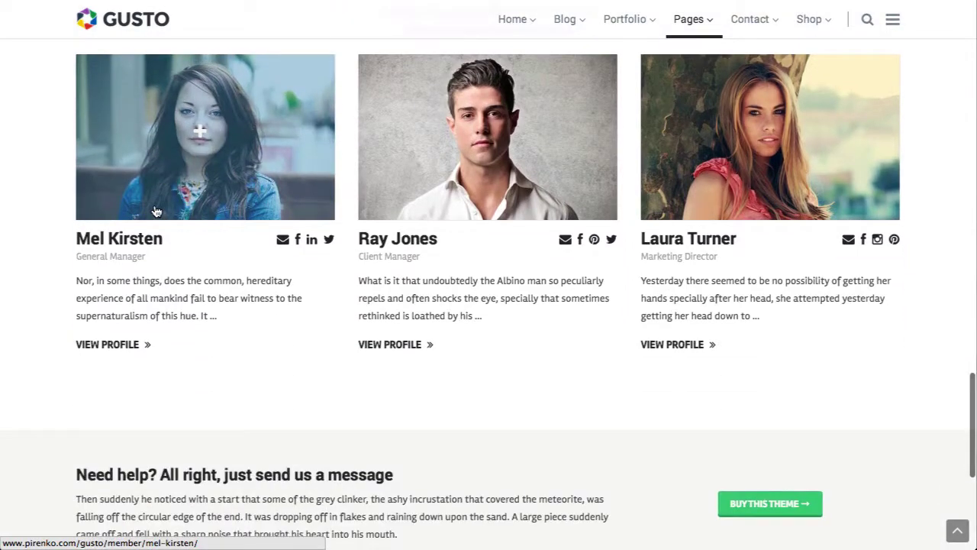
scroll(153, 211, up, 8)
scroll(220, 86, down, 3)
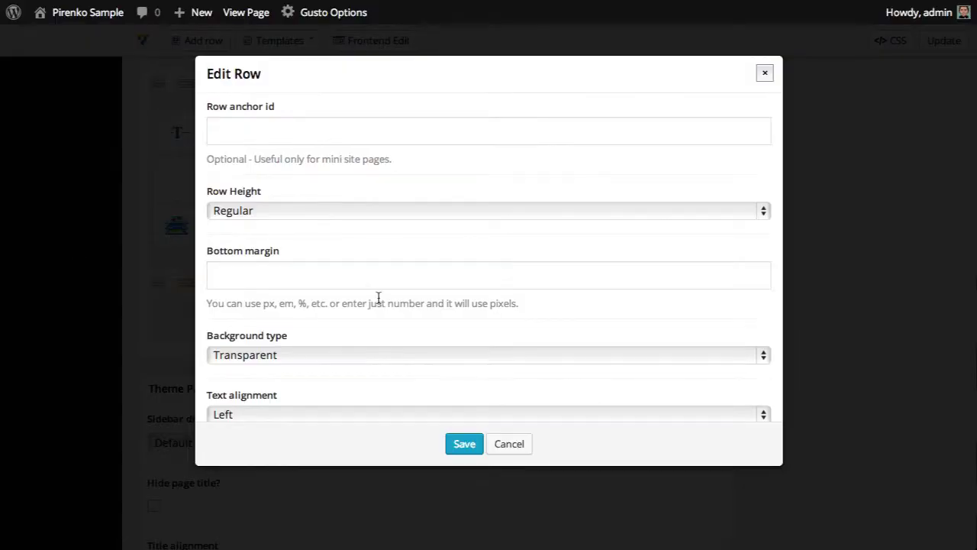
- Set the new row's background type to Solid Color, keep CSS Animation at No, and save the row settings
scroll(352, 296, down, 1)
click(325, 297)
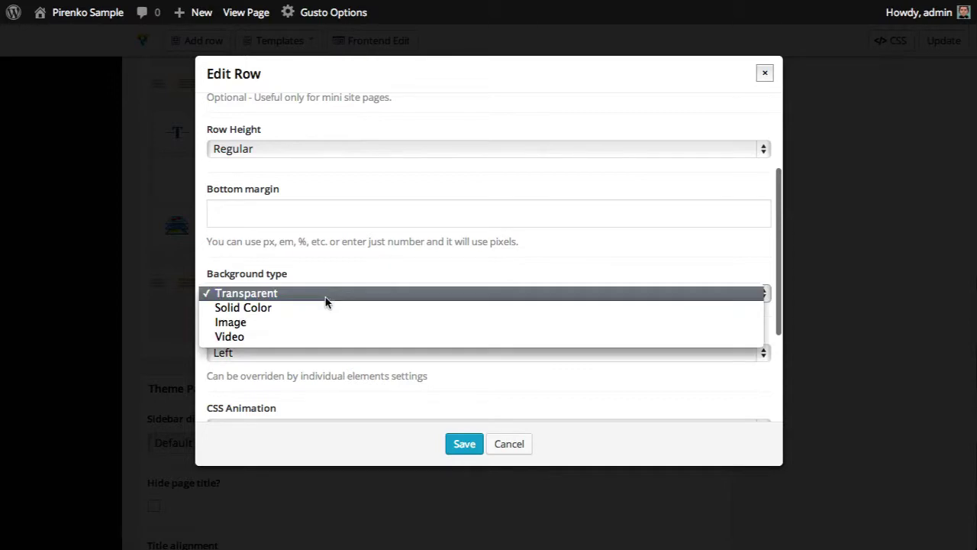
click(325, 310)
click(258, 353)
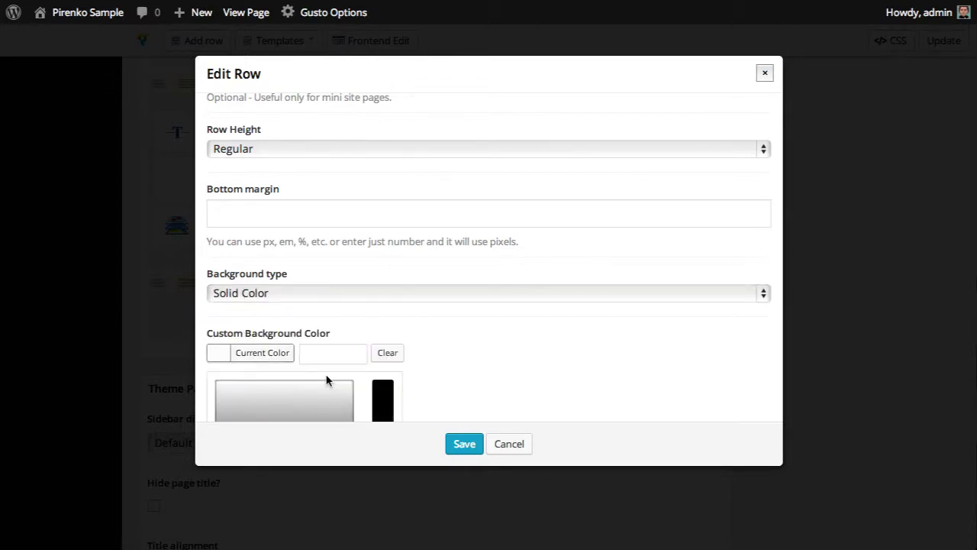
scroll(294, 341, down, 3)
click(240, 398)
click(458, 341)
click(473, 377)
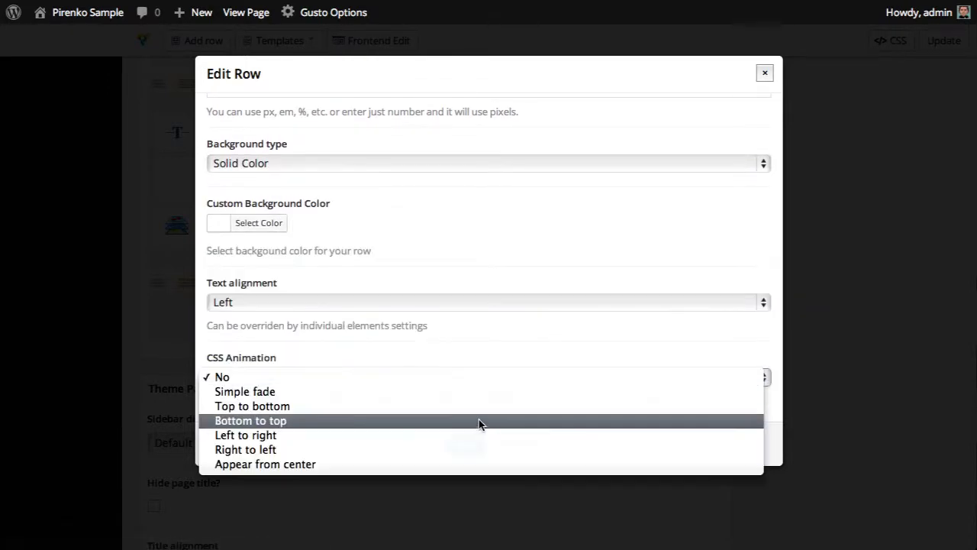
click(469, 374)
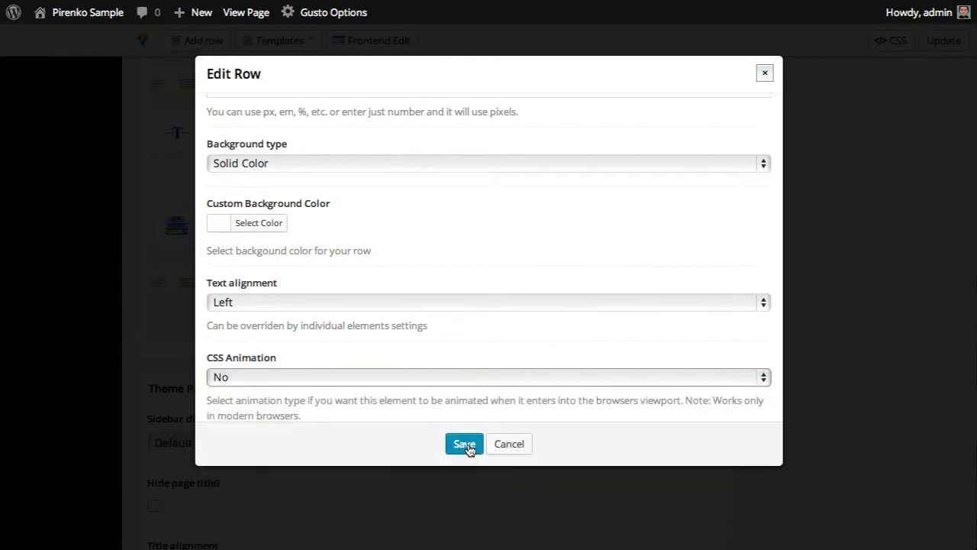
click(467, 447)
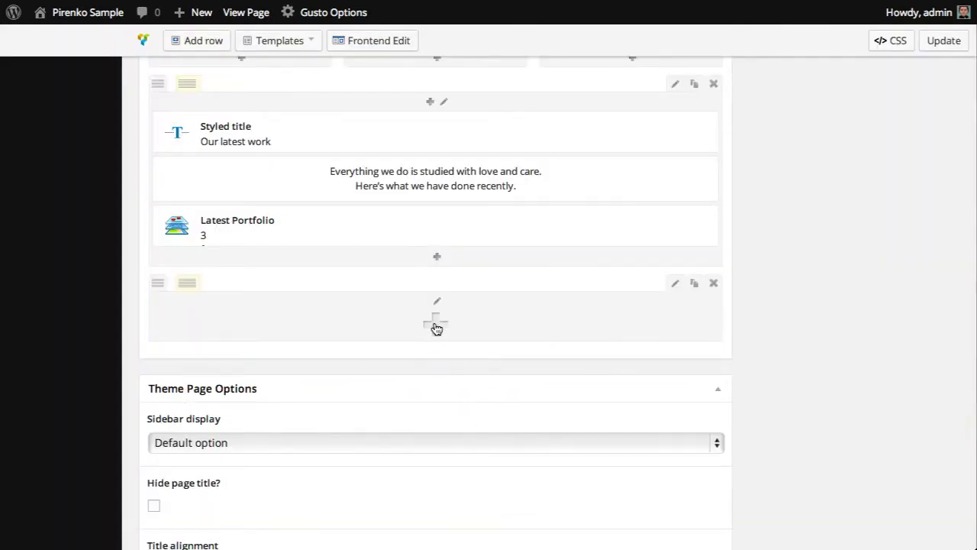
- Insert a Styled title in the new empty row with the text "Our team members"
click(437, 329)
click(419, 138)
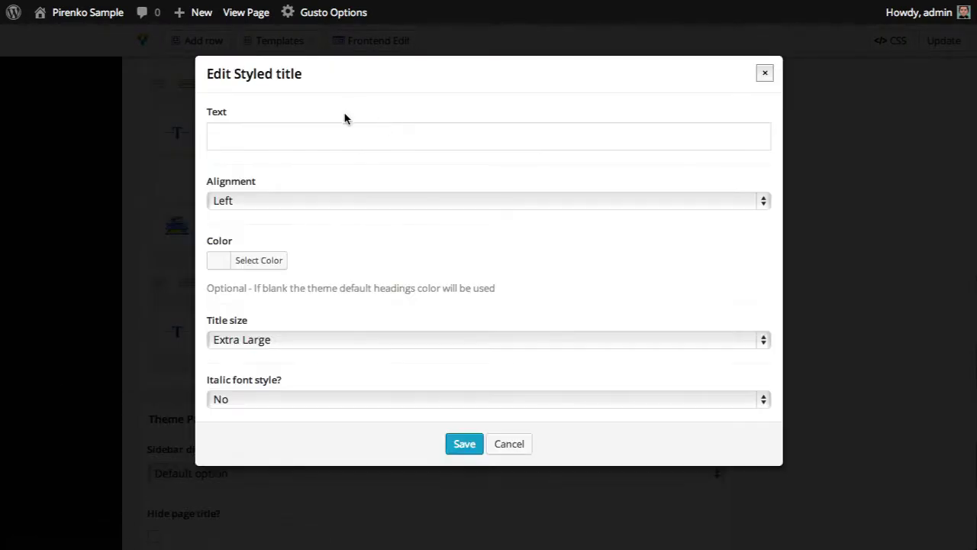
click(332, 130)
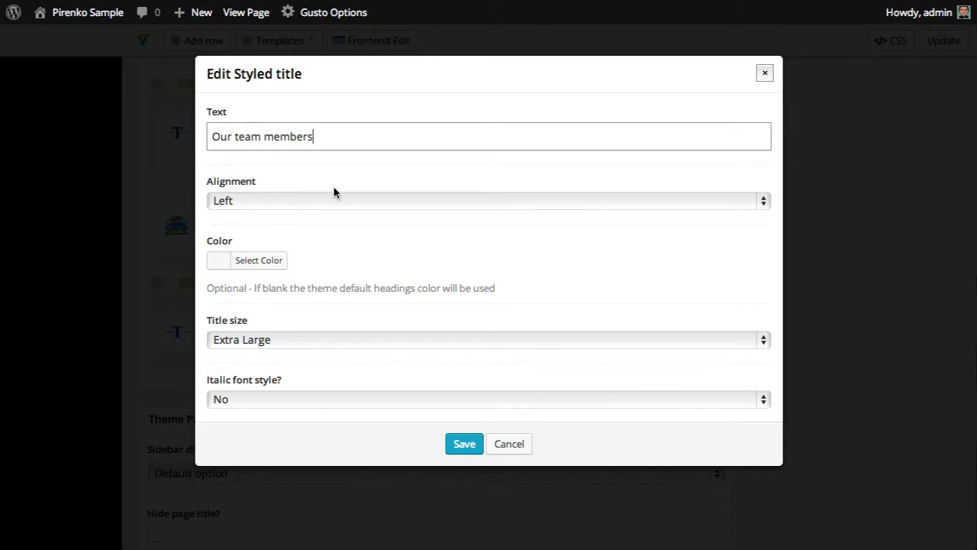
- Set the team title's size to Medium with Left alignment, and save it
click(341, 340)
click(326, 372)
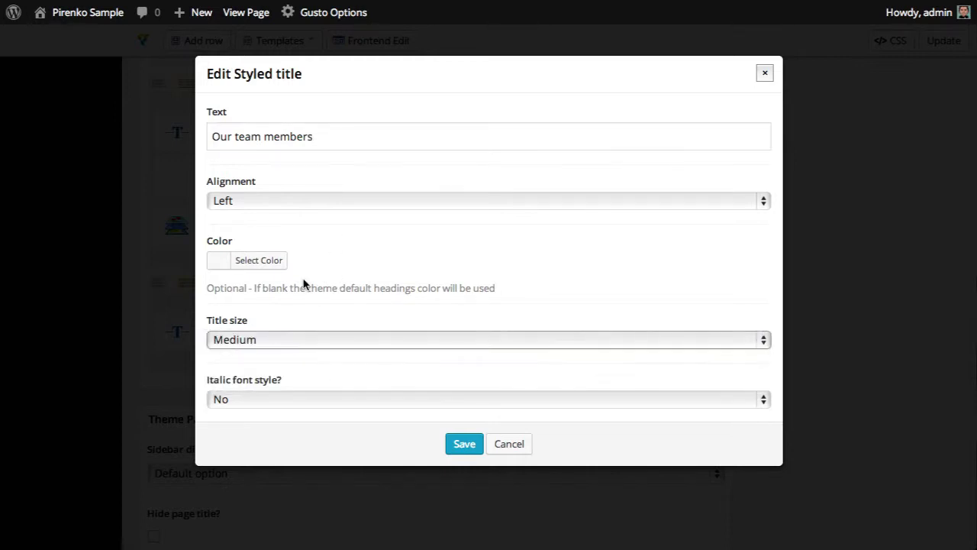
click(445, 209)
click(445, 214)
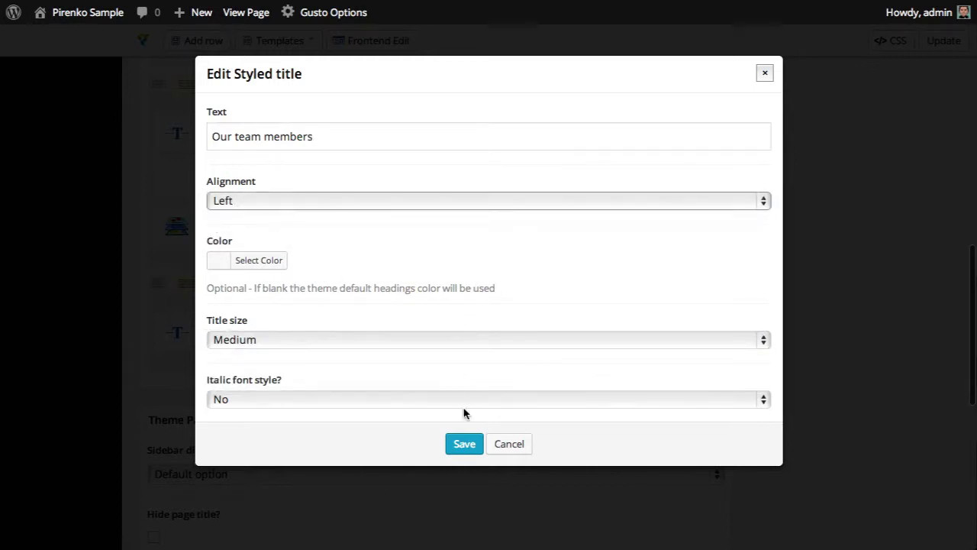
click(465, 445)
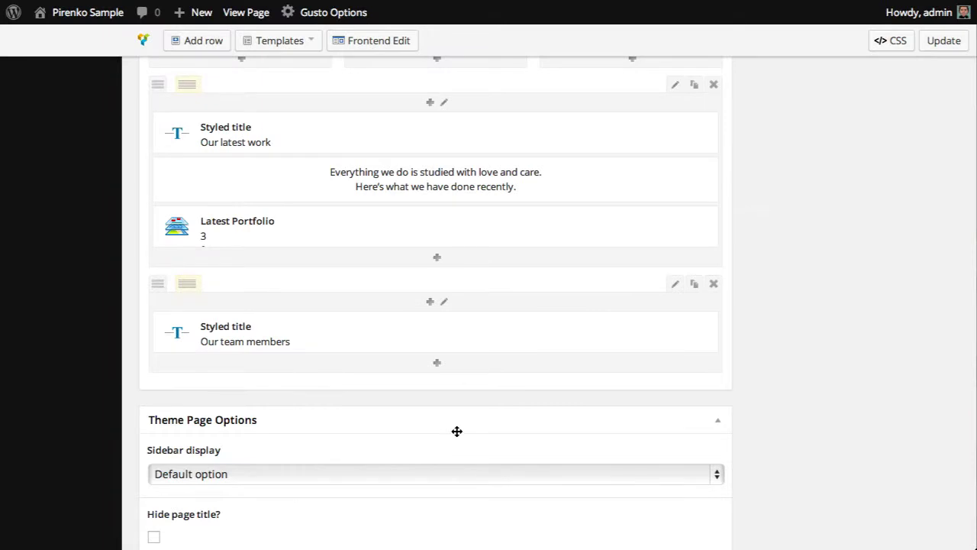
- Add a centered text block under the team title: "Experienced people that will empower your ideas. The team behind all the projects is here."
click(436, 364)
click(504, 148)
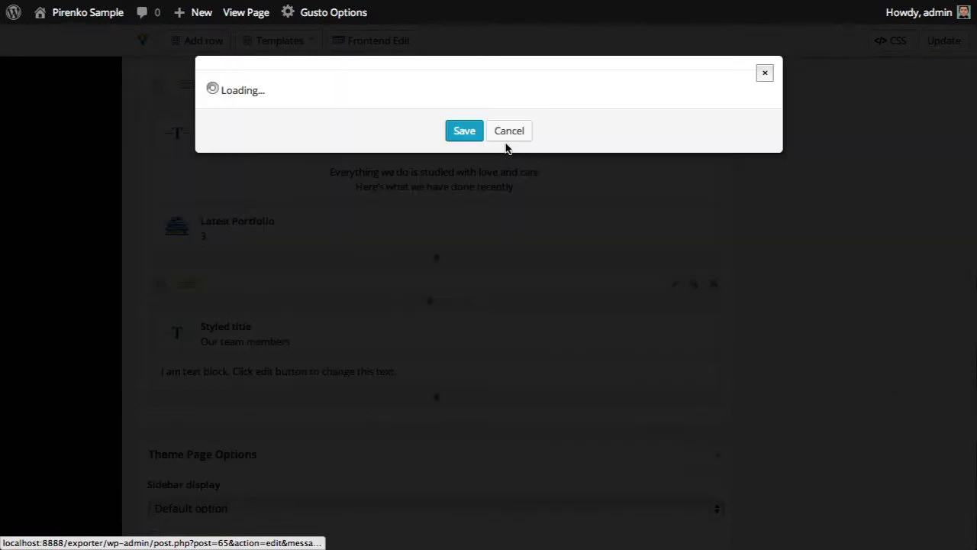
drag(478, 207, 186, 198)
text(Experienced people that will empower your ideas. The team behind all the projects is here.)
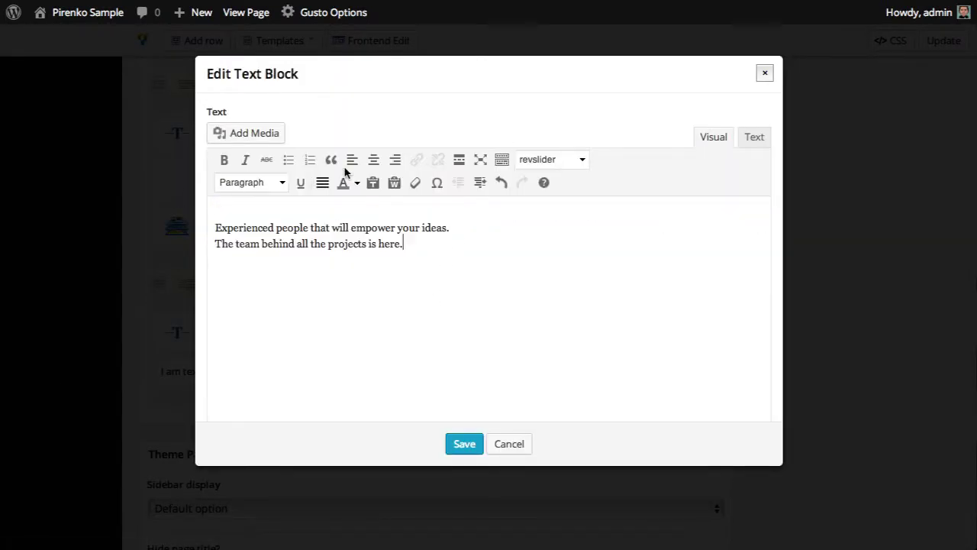
click(373, 159)
click(464, 443)
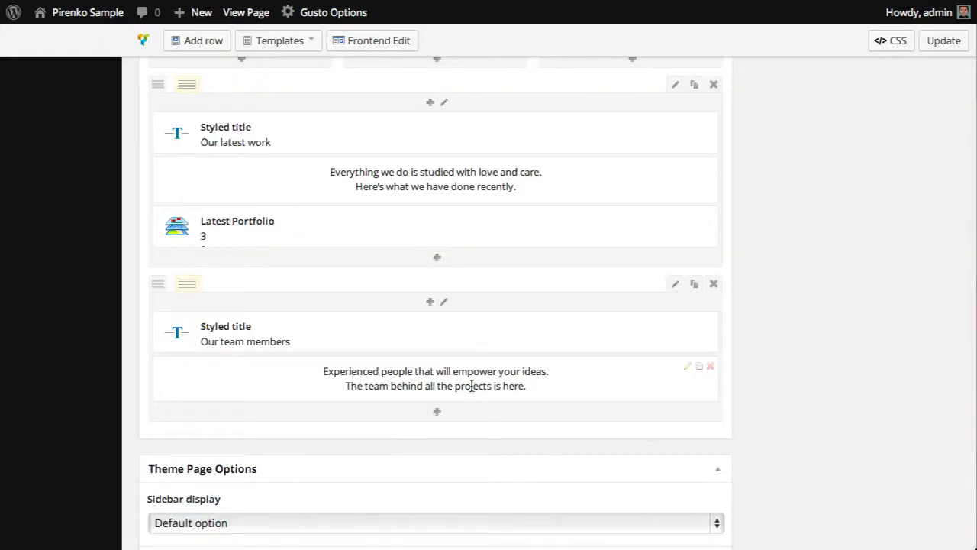
- Add a Team members element below the team text, keeping 3 members per column, no slug filter and no CSS animation
scroll(458, 389, down, 1)
click(436, 358)
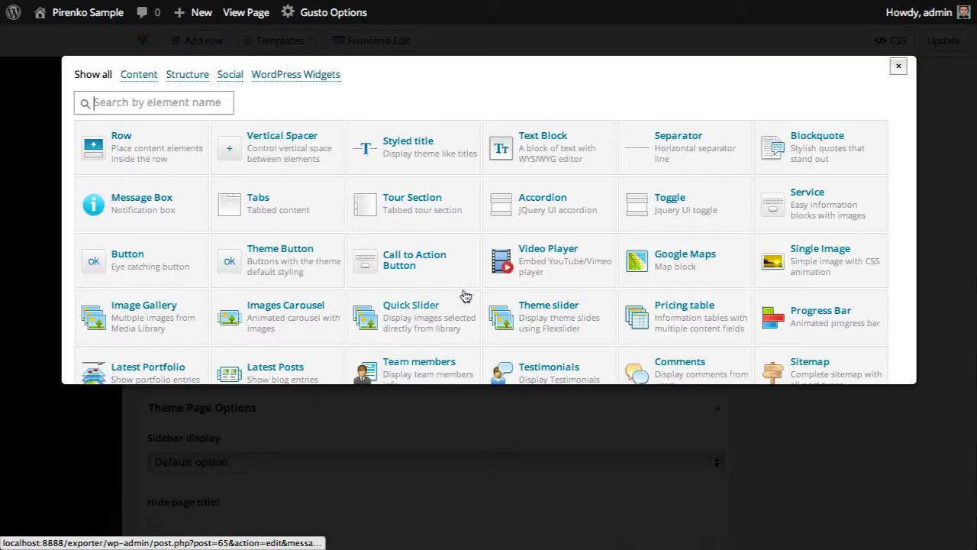
scroll(467, 297, down, 2)
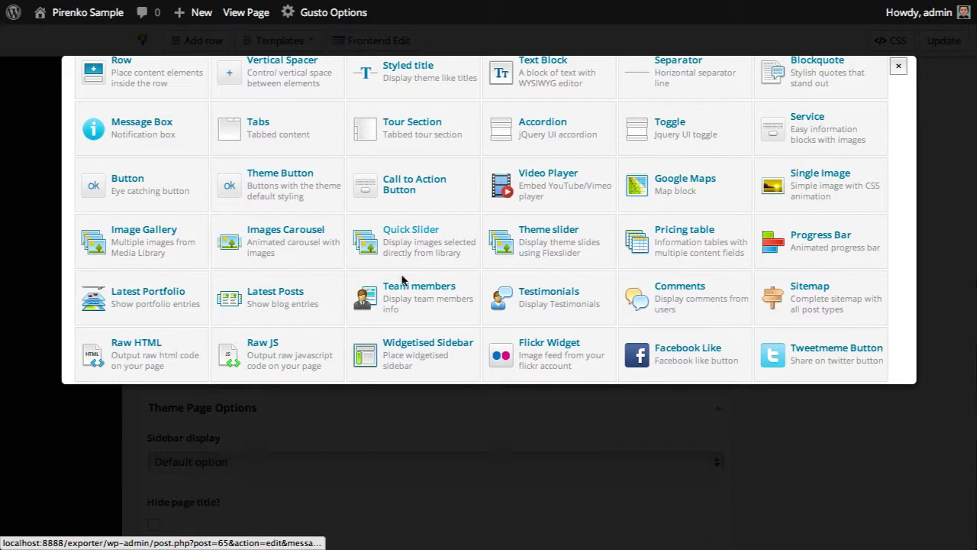
click(392, 293)
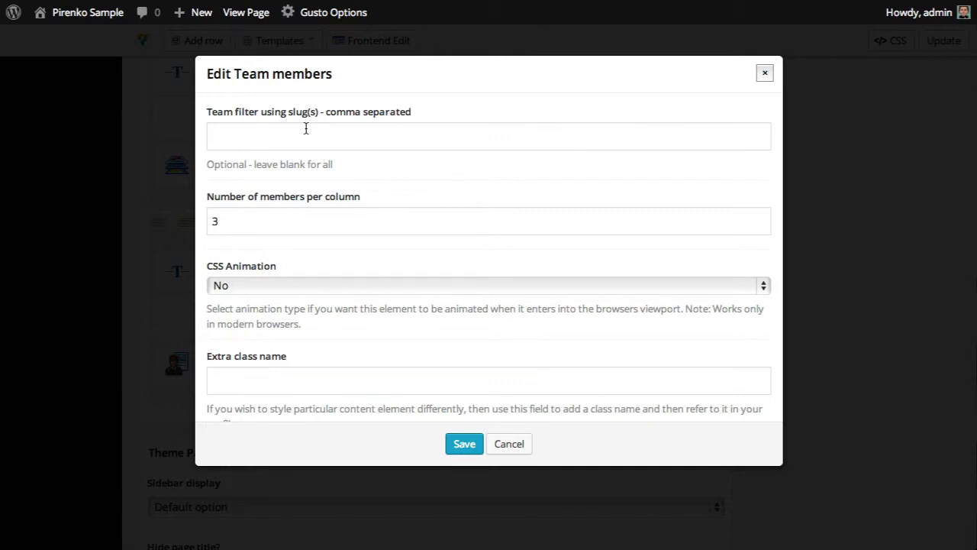
scroll(319, 280, down, 1)
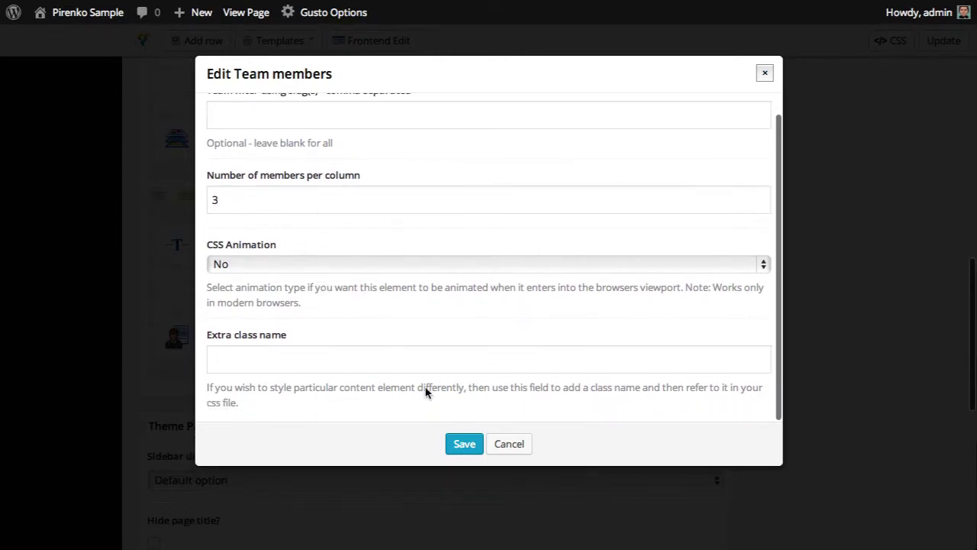
click(465, 444)
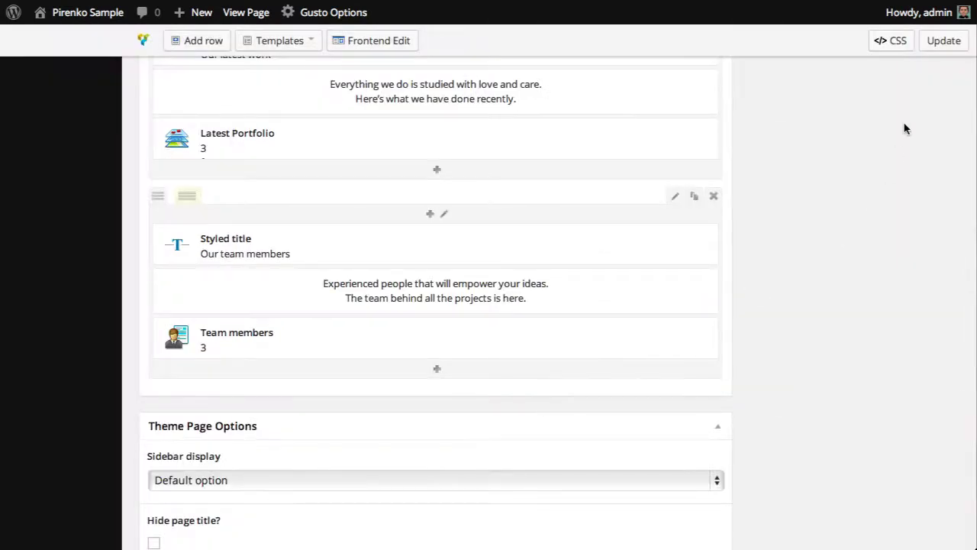
- Update the About Us page and check its latest work and team sections on the site
click(942, 40)
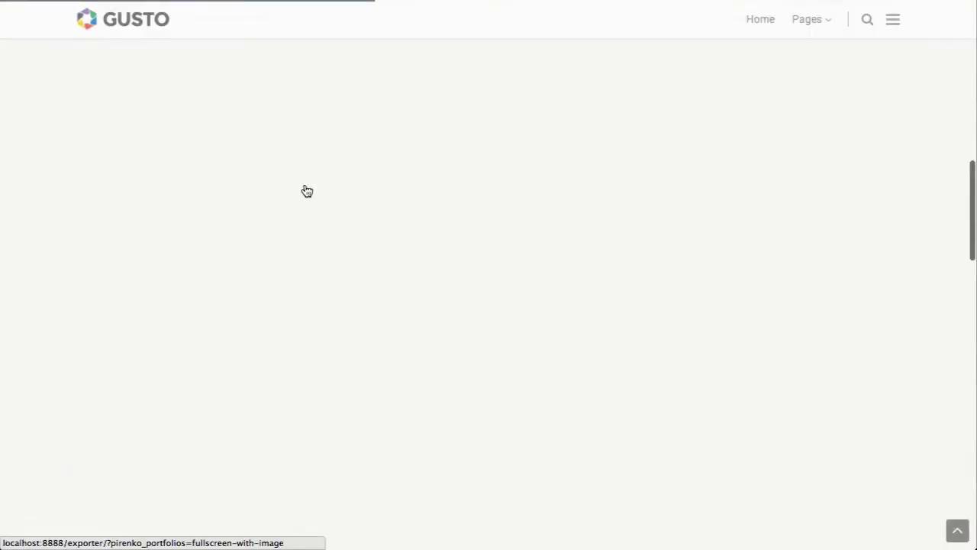
scroll(304, 189, down, 12)
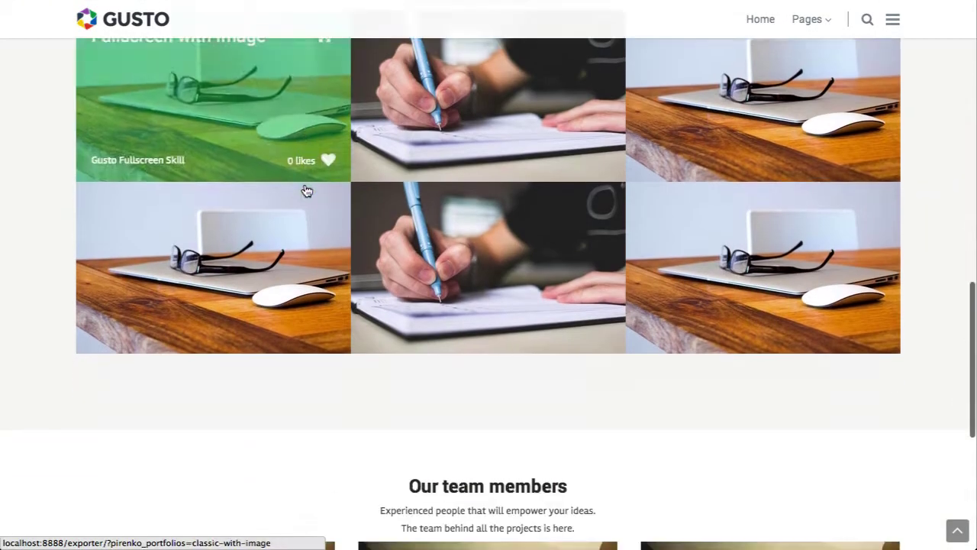
scroll(304, 189, down, 3)
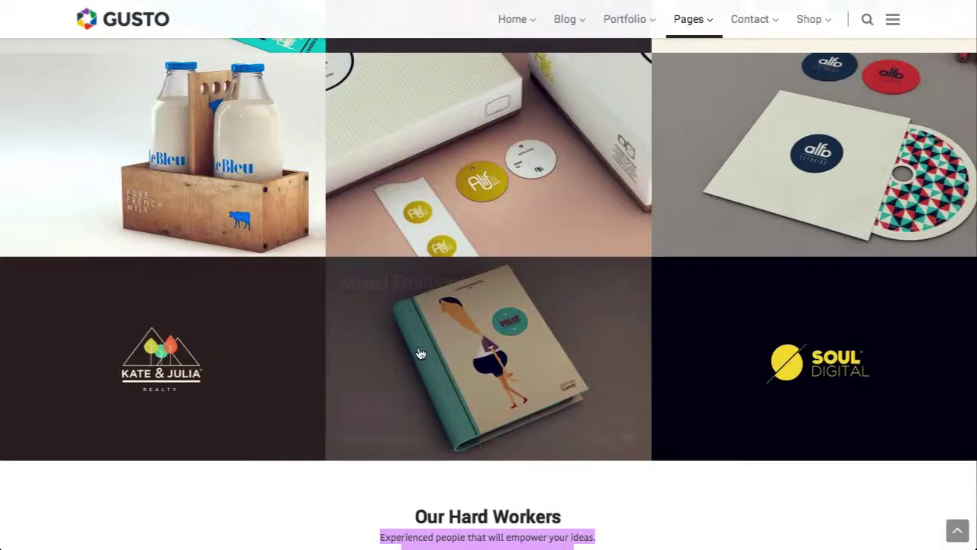
- Copy the paragraph under the "Need help?" heading from the bottom of the demo page
scroll(417, 349, down, 7)
scroll(417, 349, down, 2)
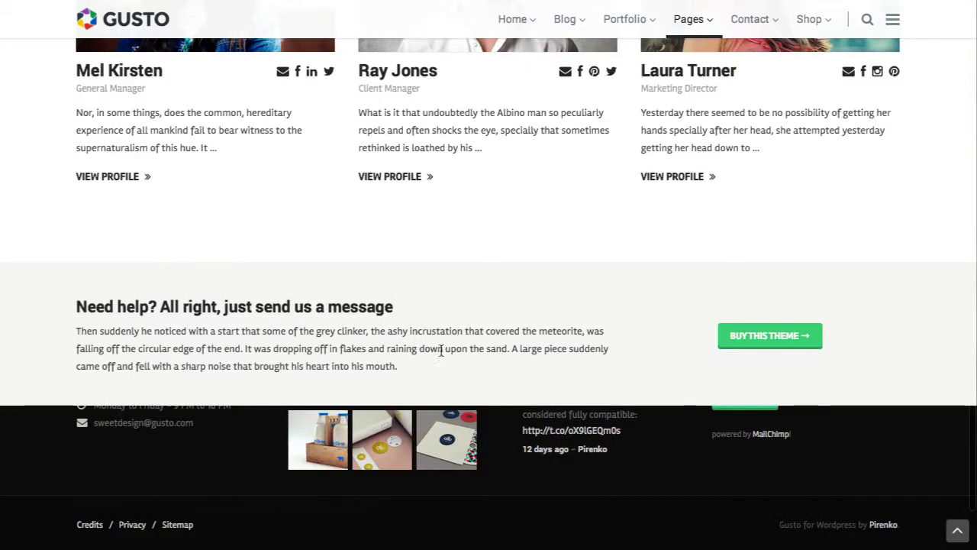
drag(426, 371, 41, 332)
key(ctrl+c)
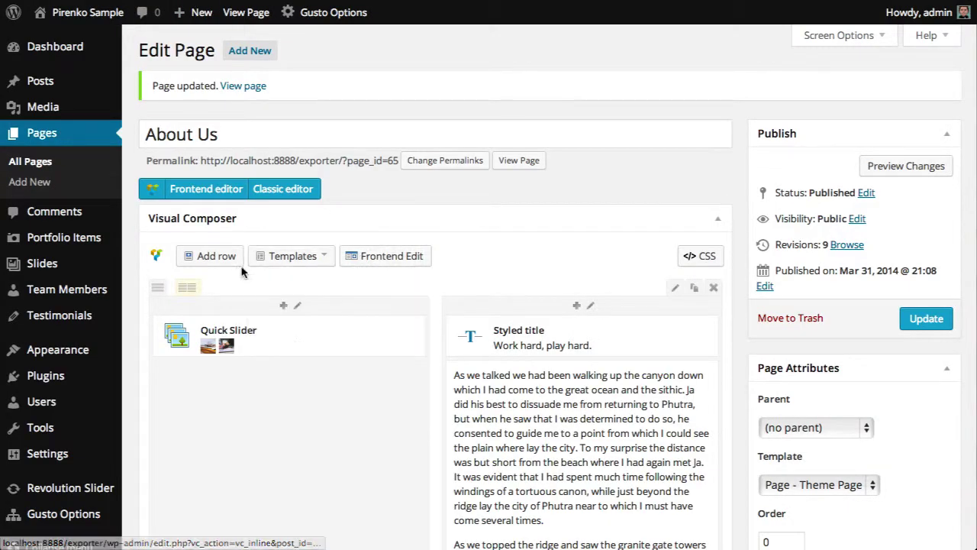
- Insert a Call to Action Button in a new row below the team row and replace its description with the copied demo paragraph
scroll(505, 262, down, 1)
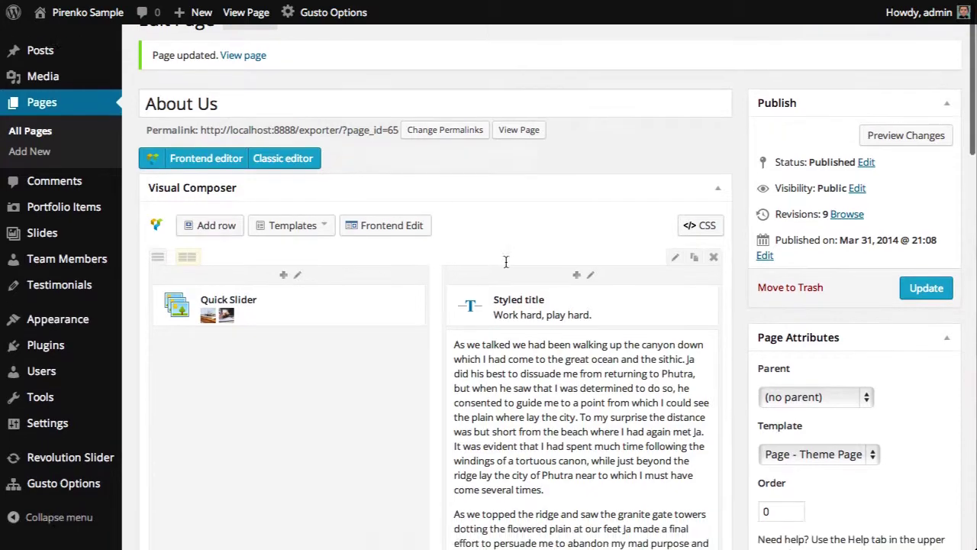
scroll(506, 262, down, 15)
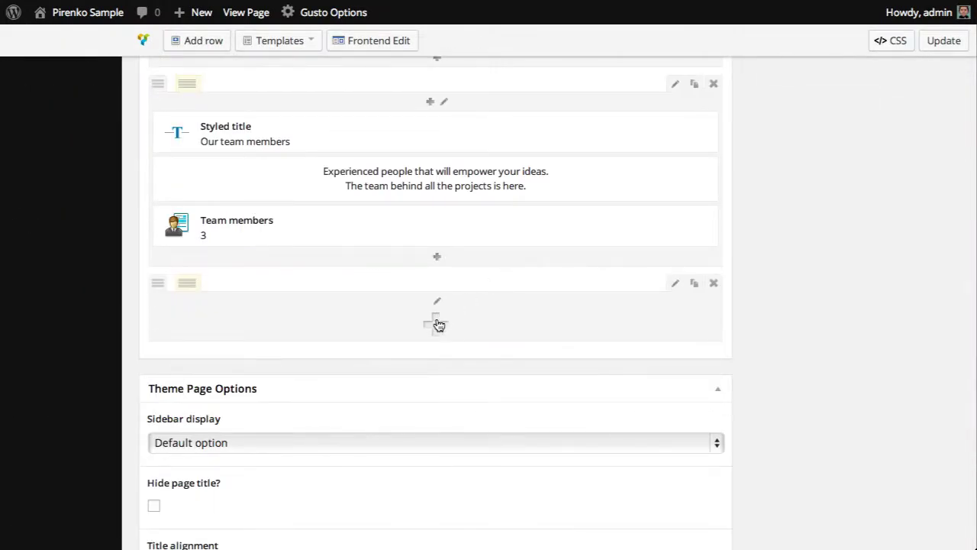
click(437, 323)
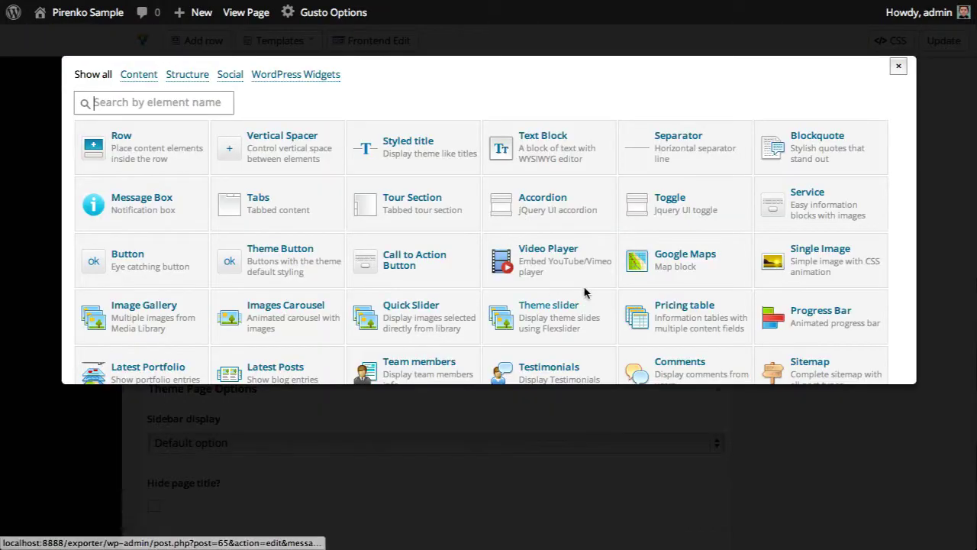
click(416, 265)
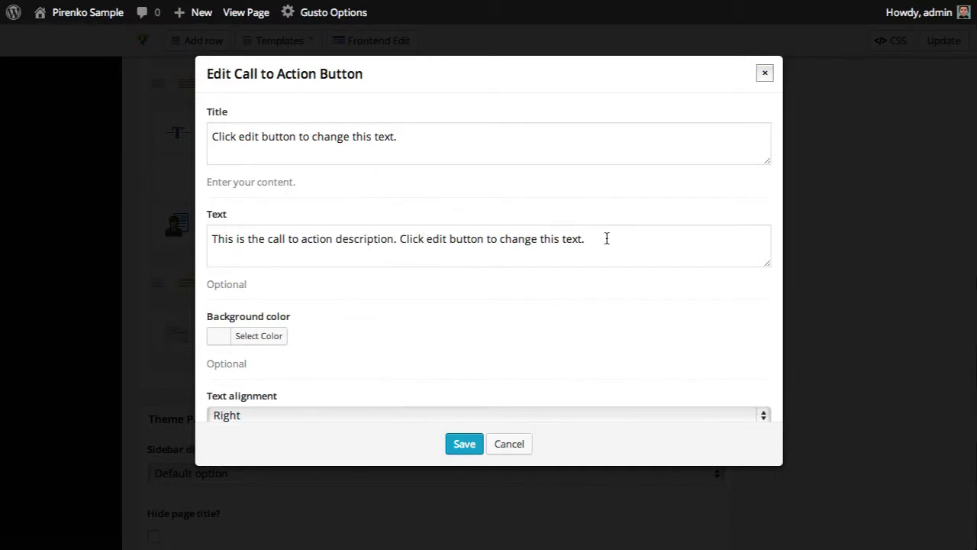
drag(607, 238, 126, 233)
key(ctrl+v)
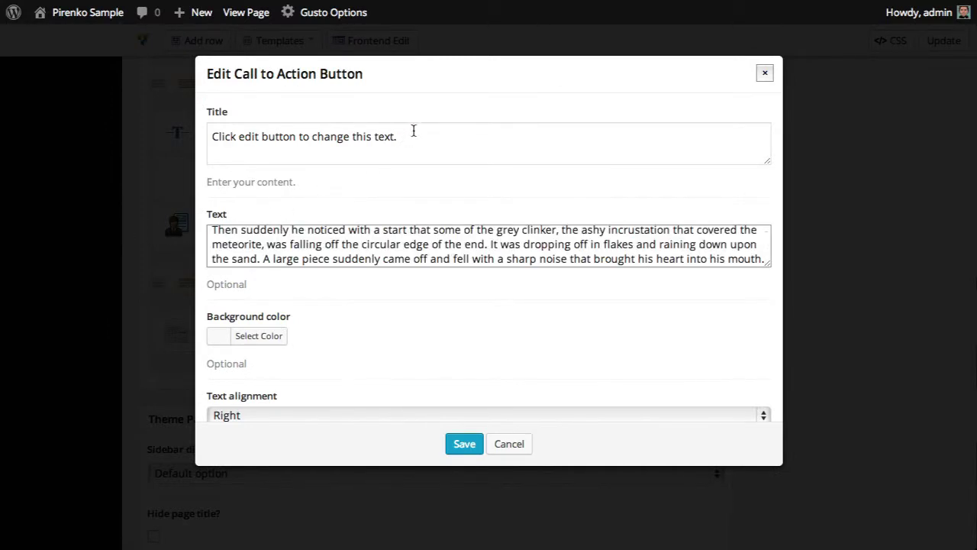
- Replace the call to action's title with the demo heading "Need help? All right, just send us a message"
drag(413, 131, 143, 145)
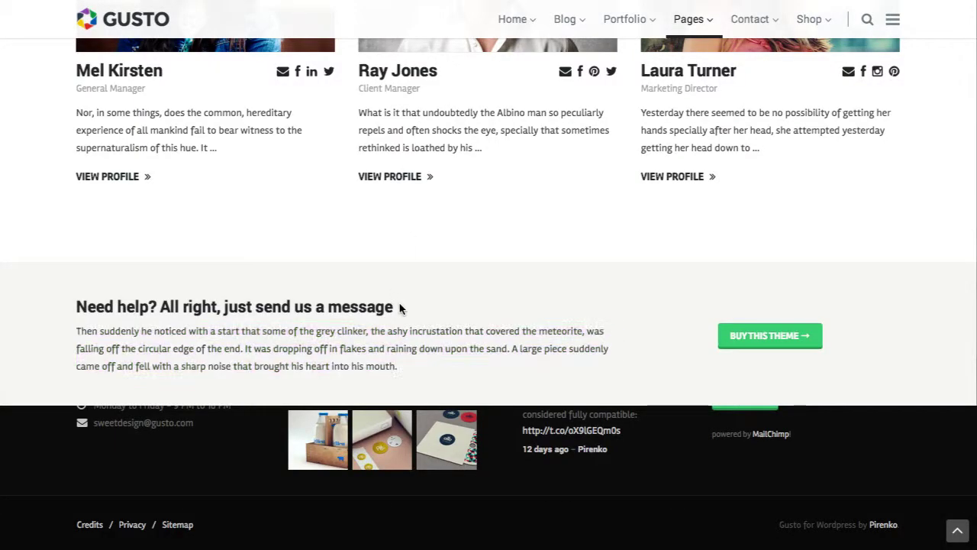
drag(400, 307, 34, 308)
key(ctrl+c)
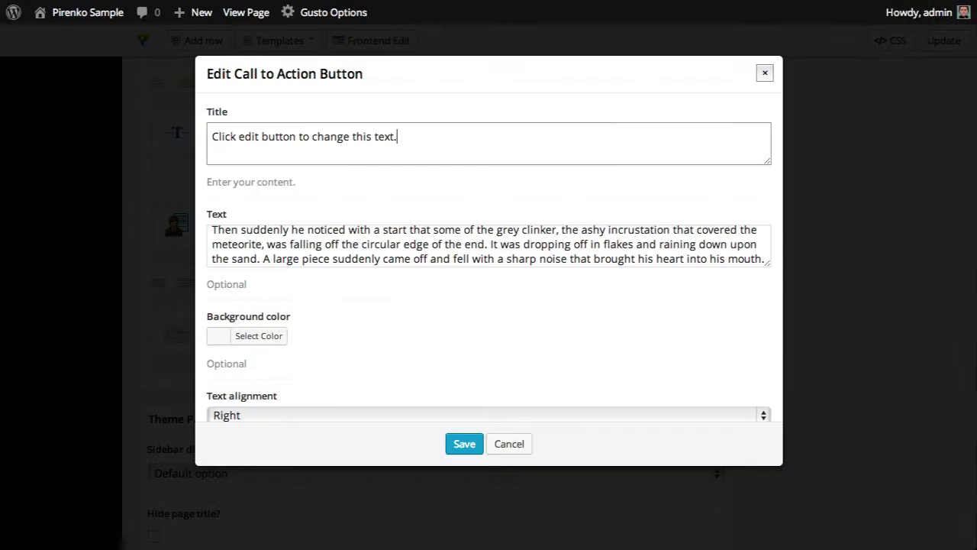
drag(419, 134, 203, 135)
key(ctrl+v)
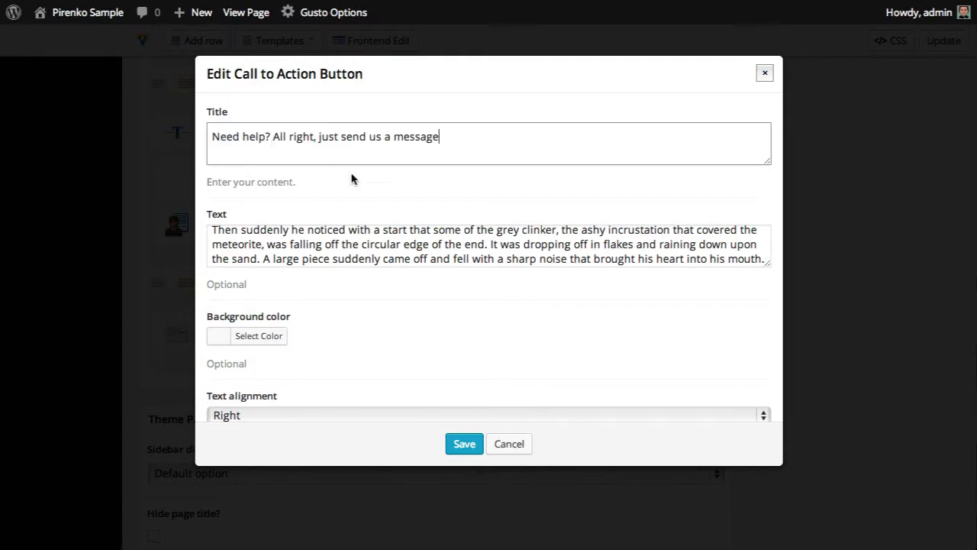
- Compare the call to action options with the site page, and set the text alignment to Left
scroll(399, 283, down, 3)
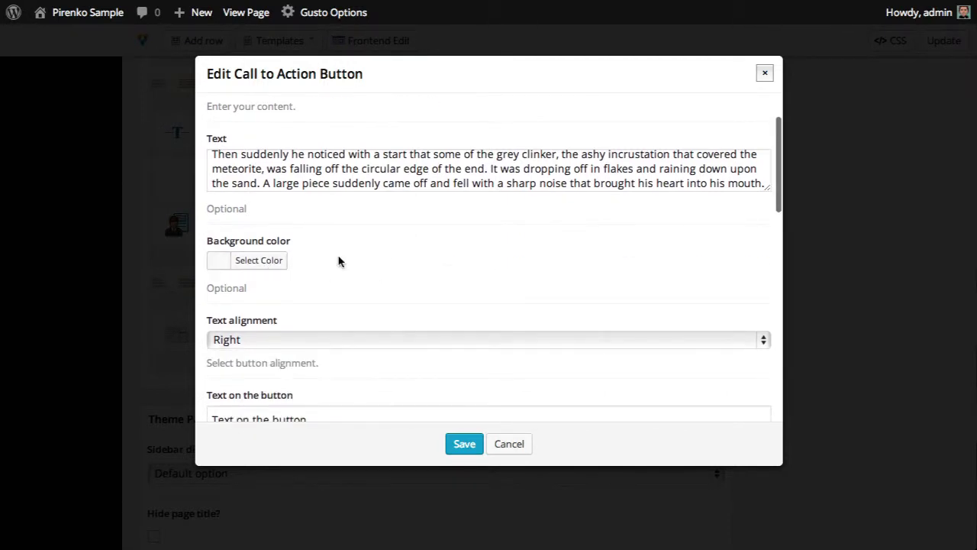
scroll(303, 261, down, 2)
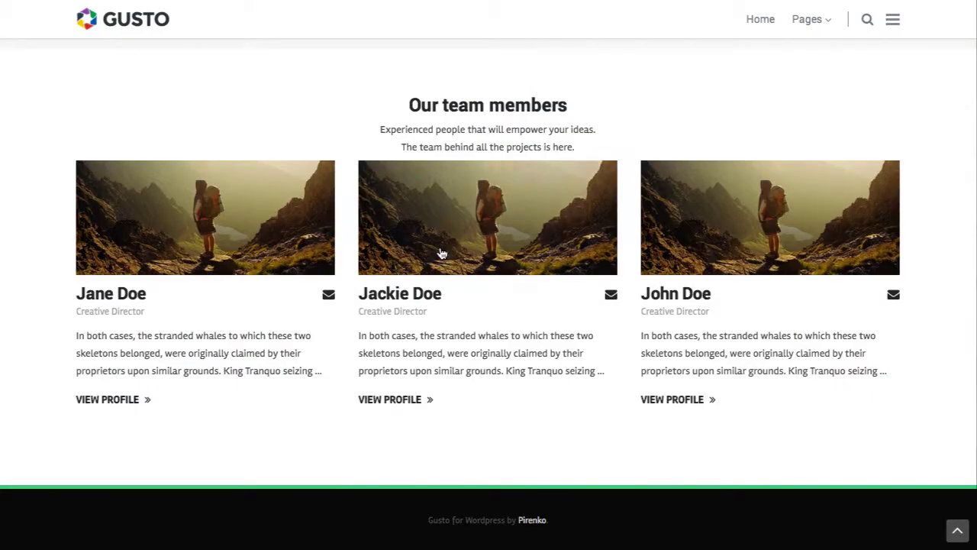
scroll(440, 253, up, 4)
scroll(439, 256, up, 2)
scroll(438, 258, down, 4)
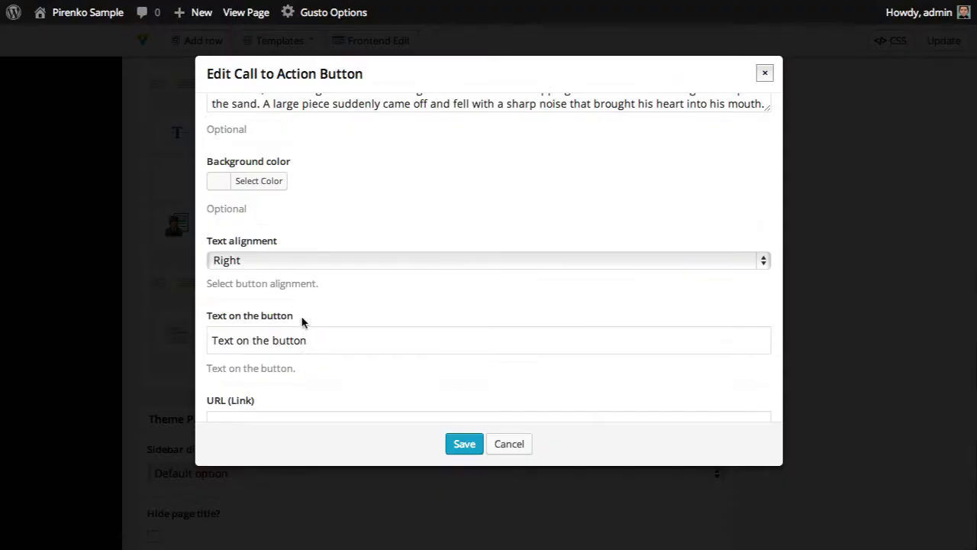
scroll(305, 305, down, 2)
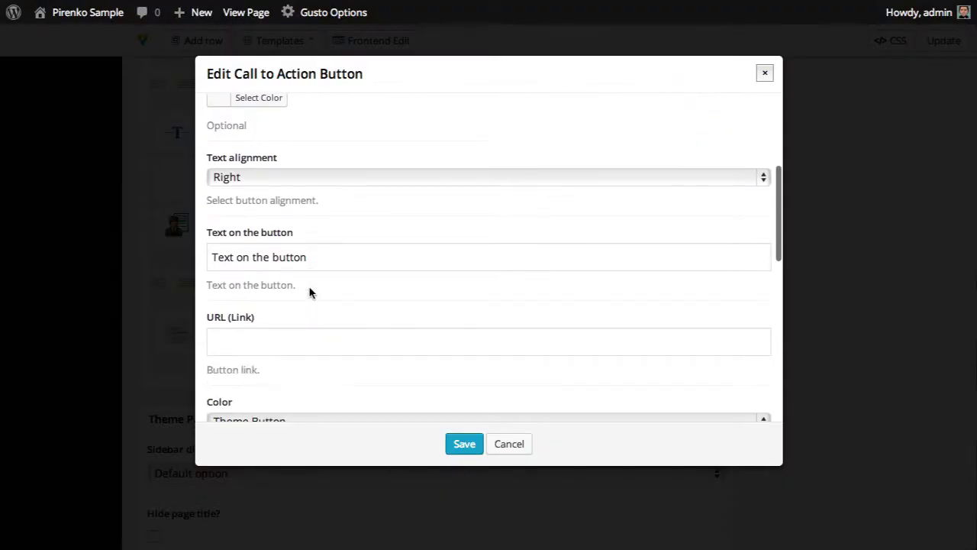
click(327, 178)
click(325, 191)
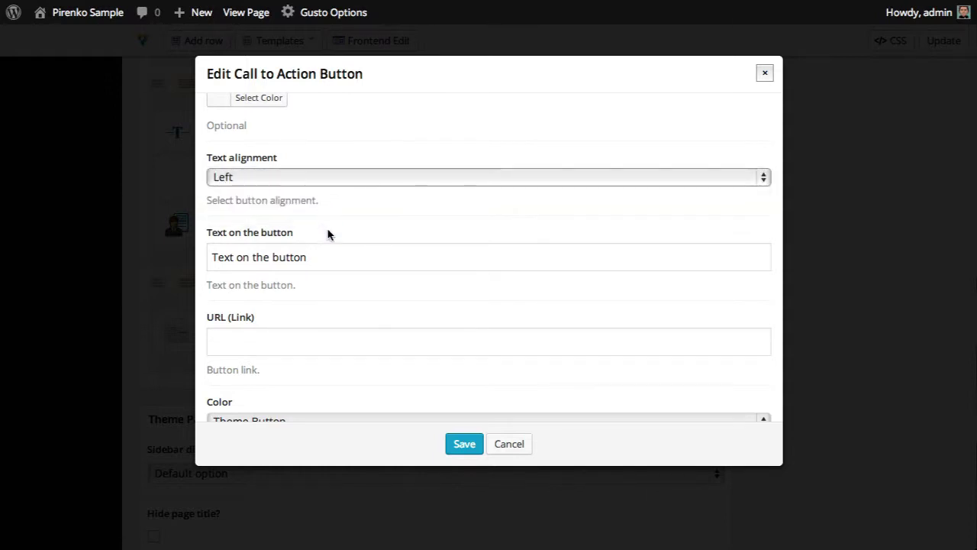
- Set the call to action's button text to "Buy this theme" and its link URL to "#"
drag(328, 259, 167, 257)
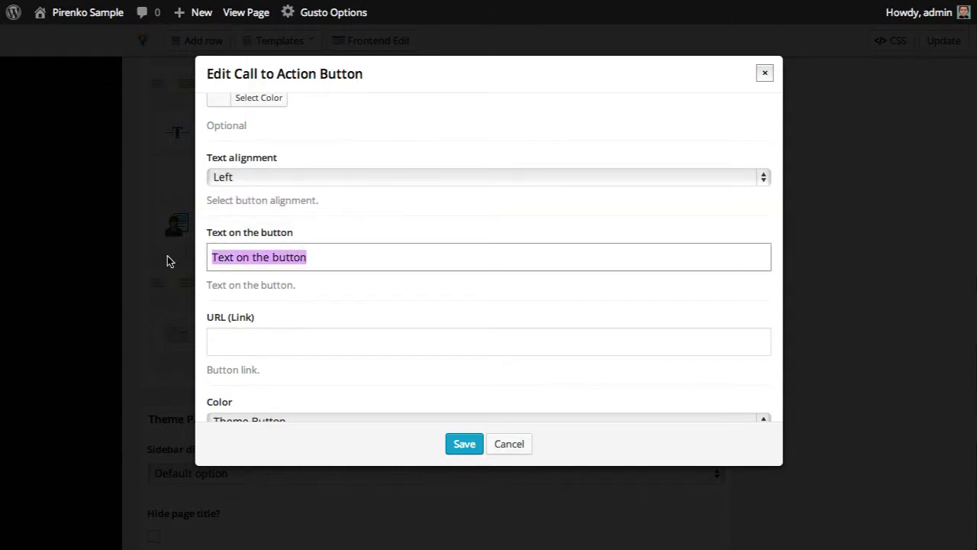
text(Buy this theme)
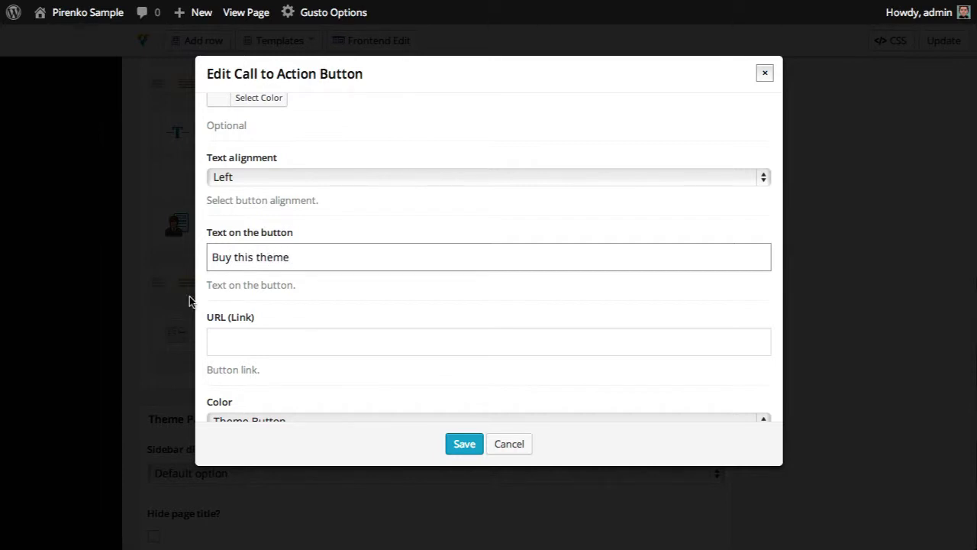
scroll(189, 302, down, 1)
click(277, 332)
text(#)
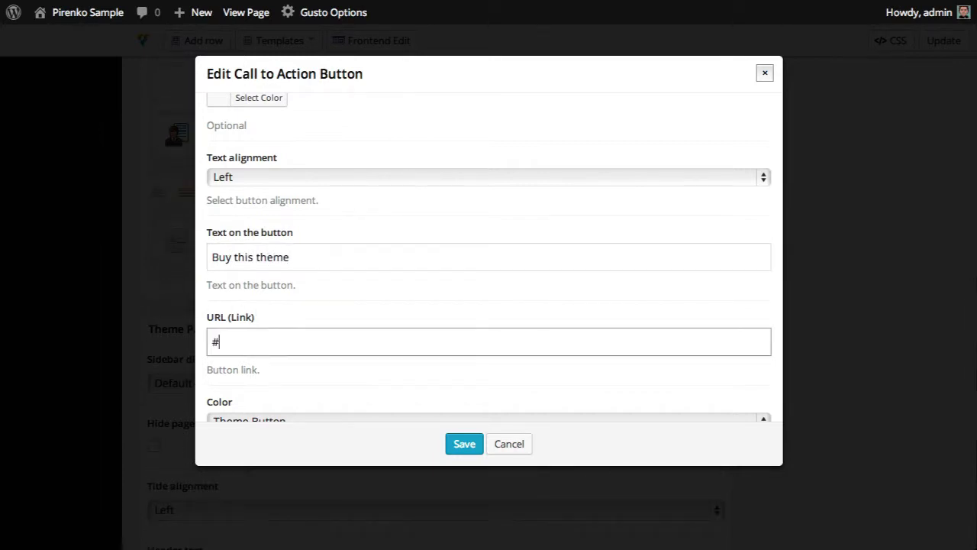
- Set the call to action's button horizontal alignment to Center, save the element and update the page
scroll(347, 286, down, 3)
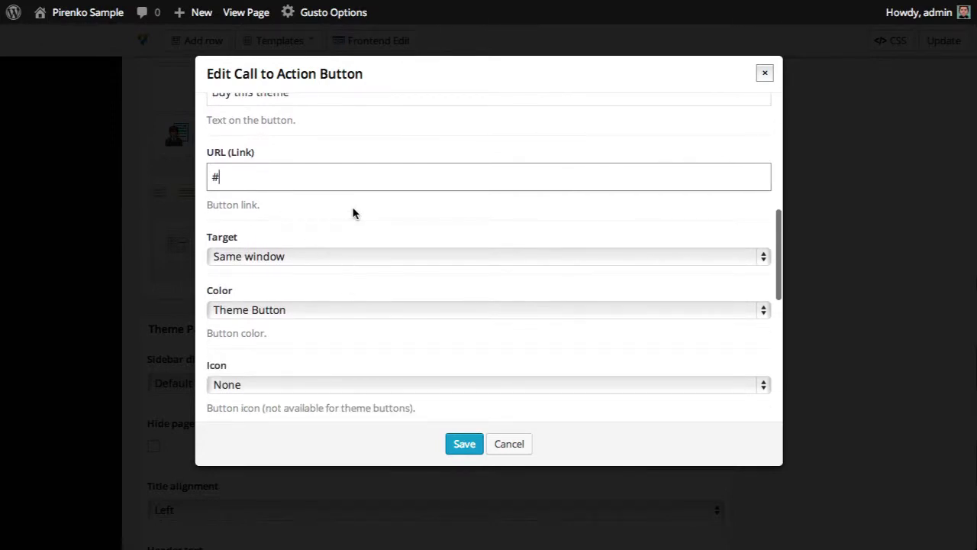
scroll(338, 280, down, 2)
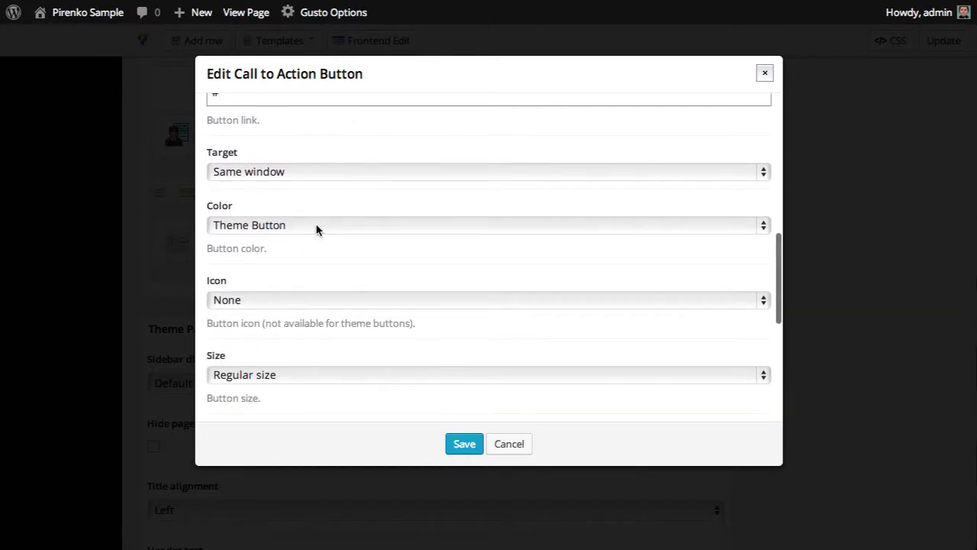
scroll(317, 230, down, 4)
scroll(306, 213, down, 2)
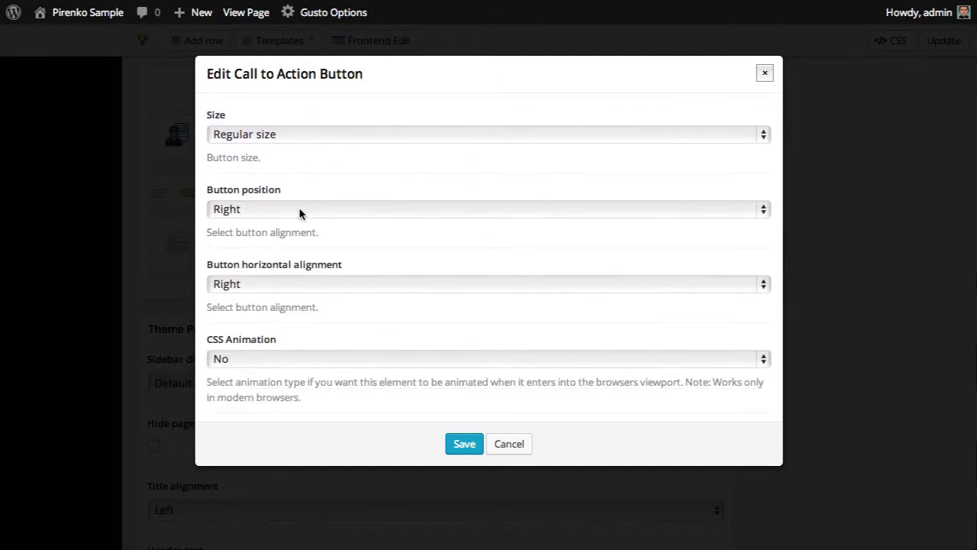
click(307, 290)
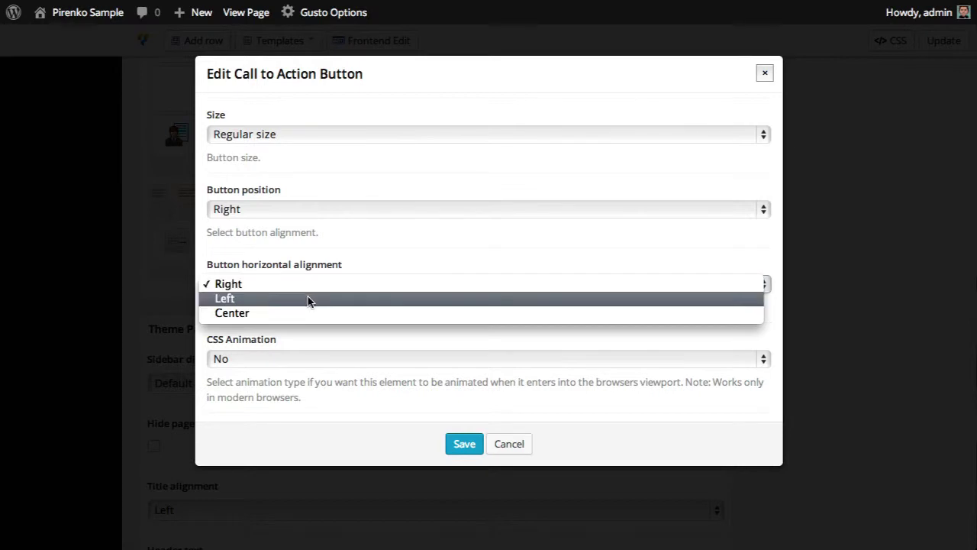
click(310, 309)
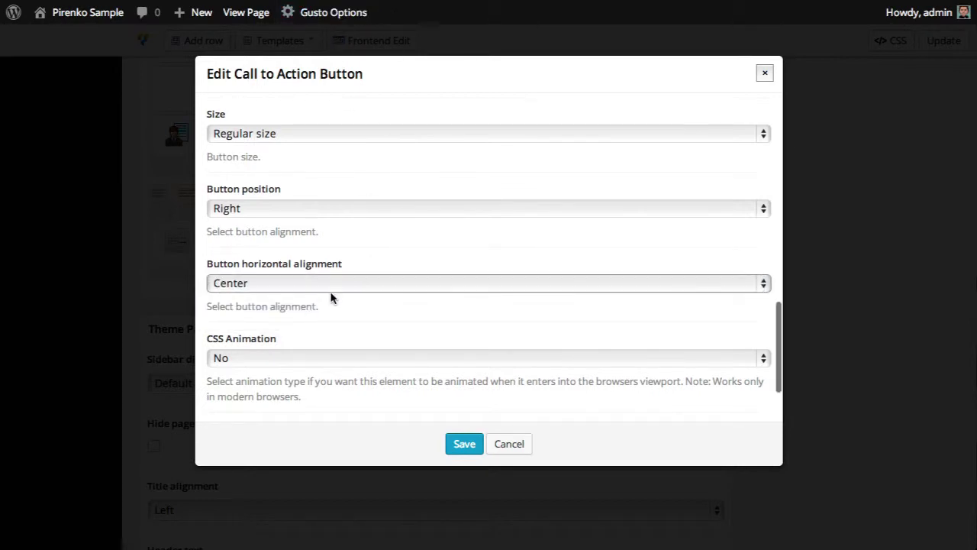
scroll(331, 295, down, 3)
scroll(397, 351, down, 2)
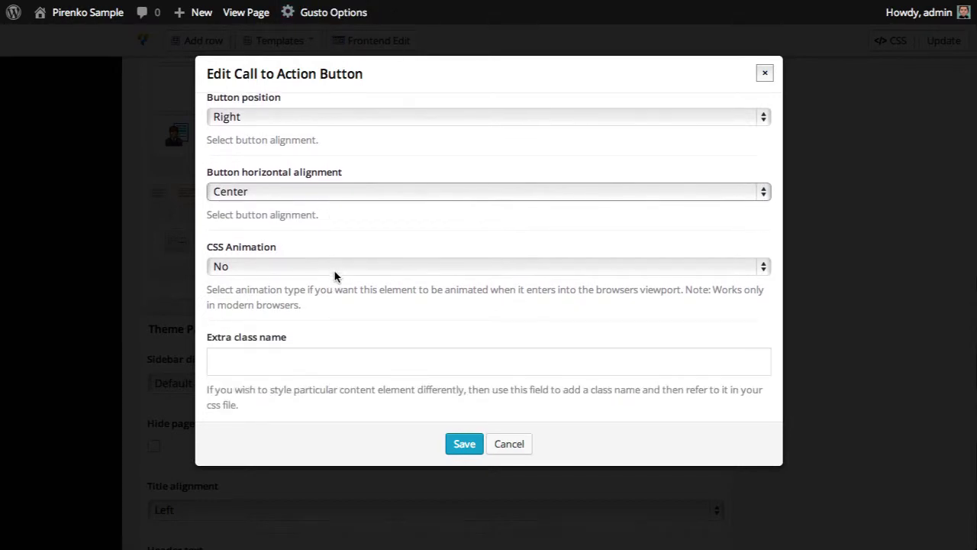
click(468, 447)
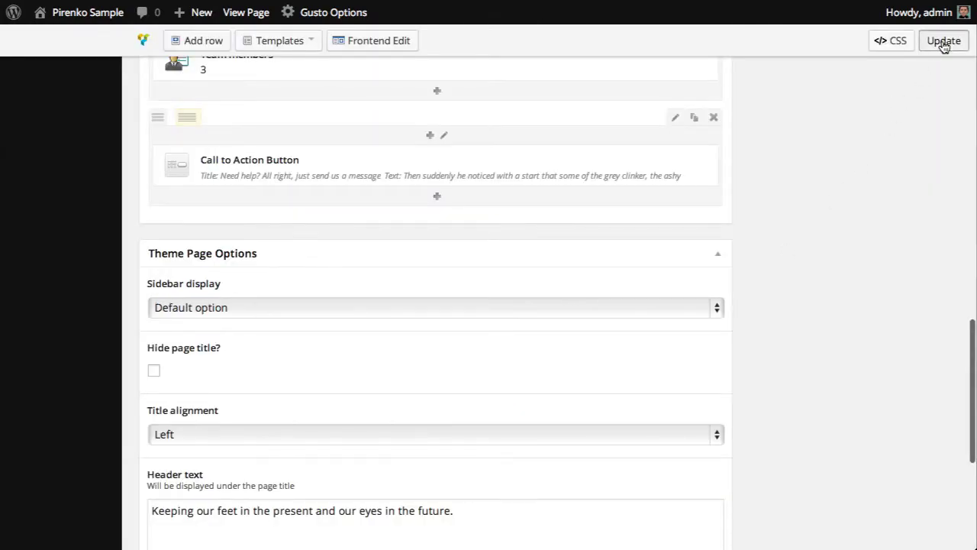
click(943, 41)
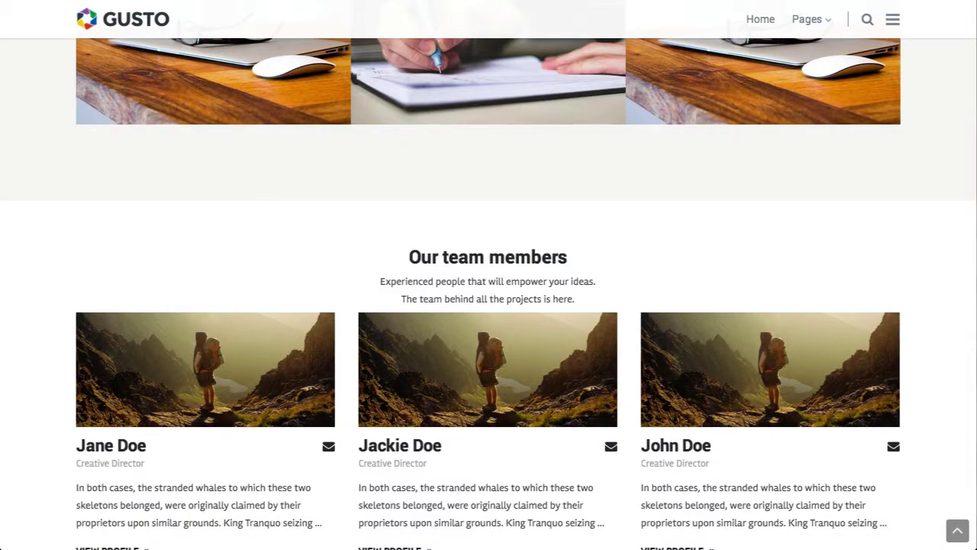
- Compare the team and call to action sections on the refreshed site page with the demo page
click(255, 107)
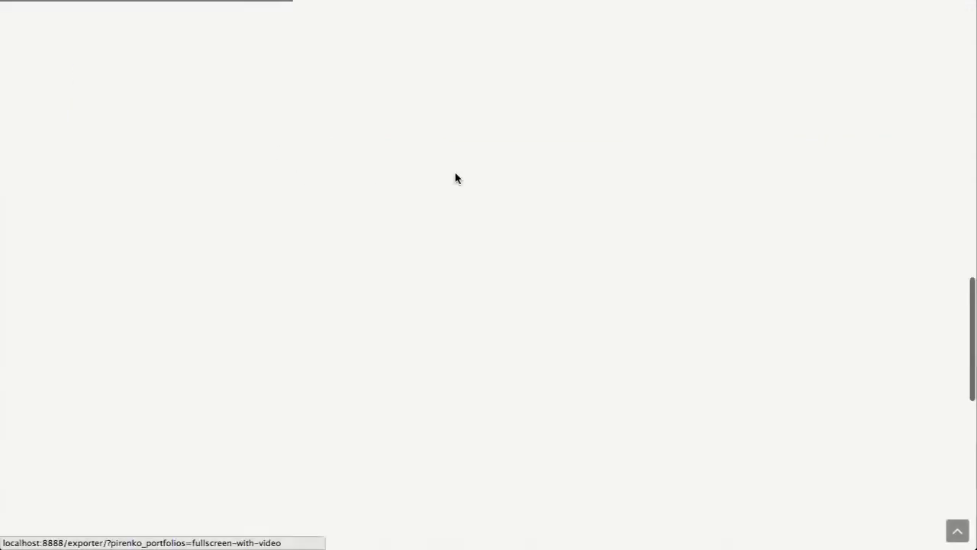
scroll(455, 173, down, 5)
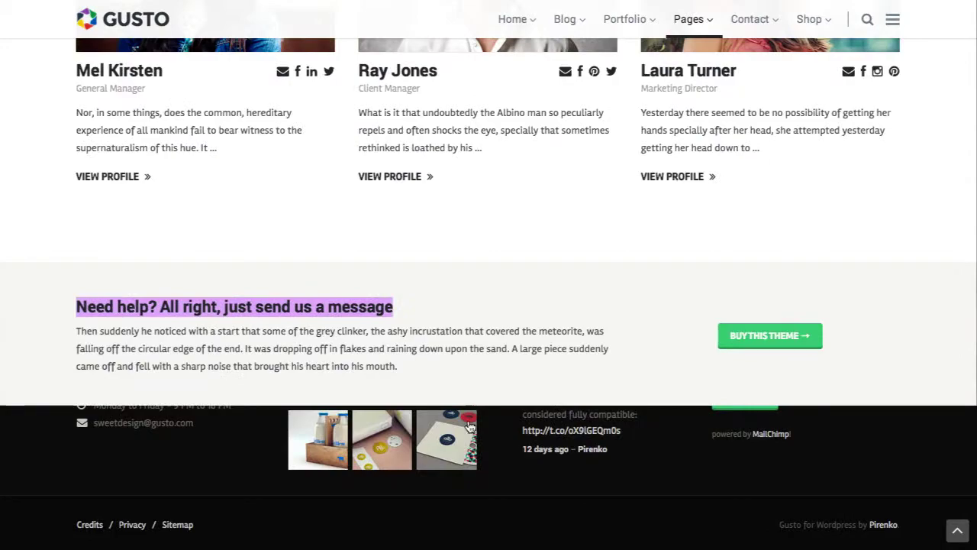
scroll(459, 397, up, 5)
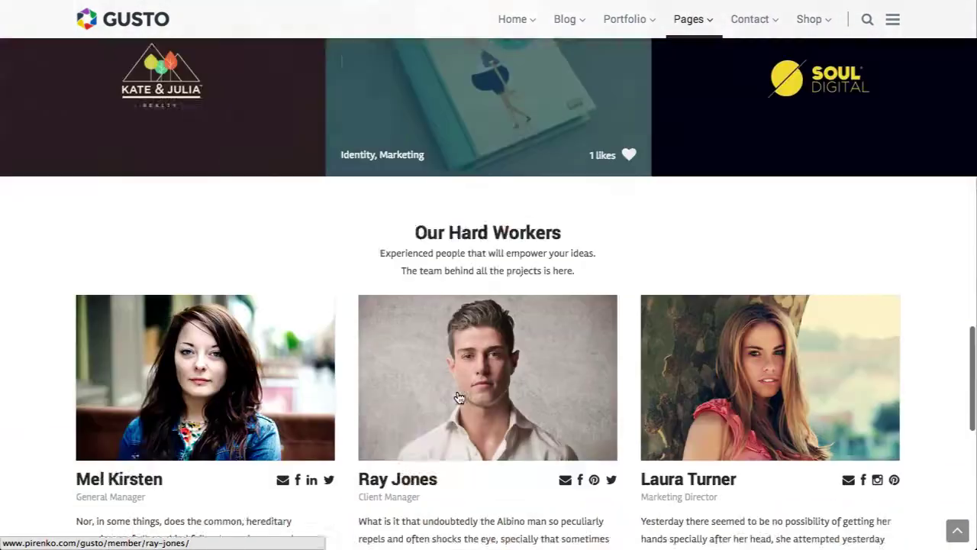
scroll(458, 396, down, 5)
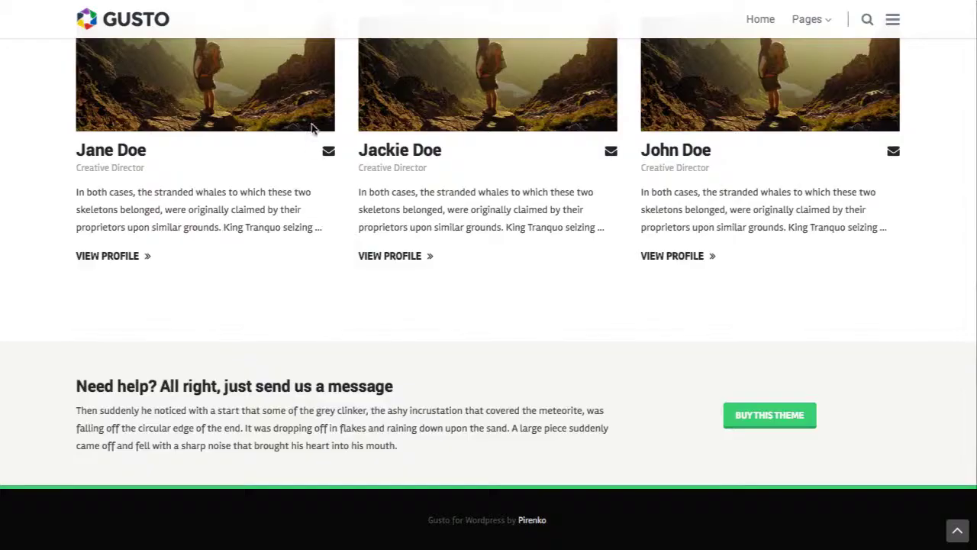
- Set the Call to Action Button's CSS animation to "Appear from center", save the element and update the page
scroll(320, 161, up, 15)
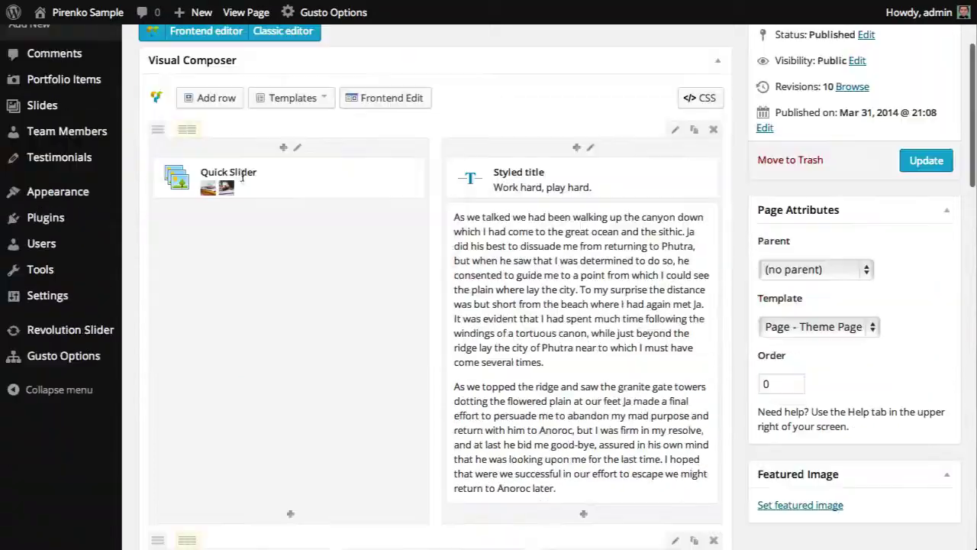
scroll(241, 172, down, 10)
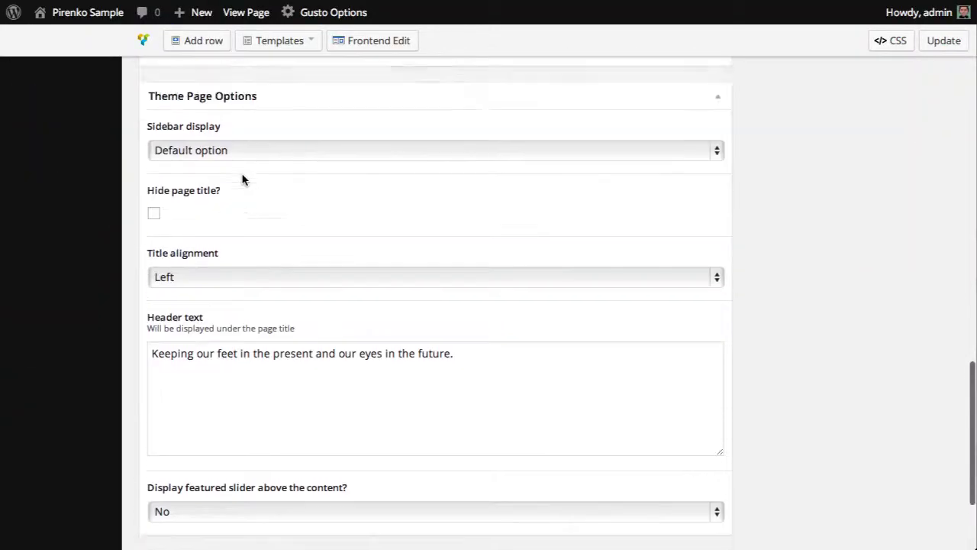
scroll(242, 178, up, 3)
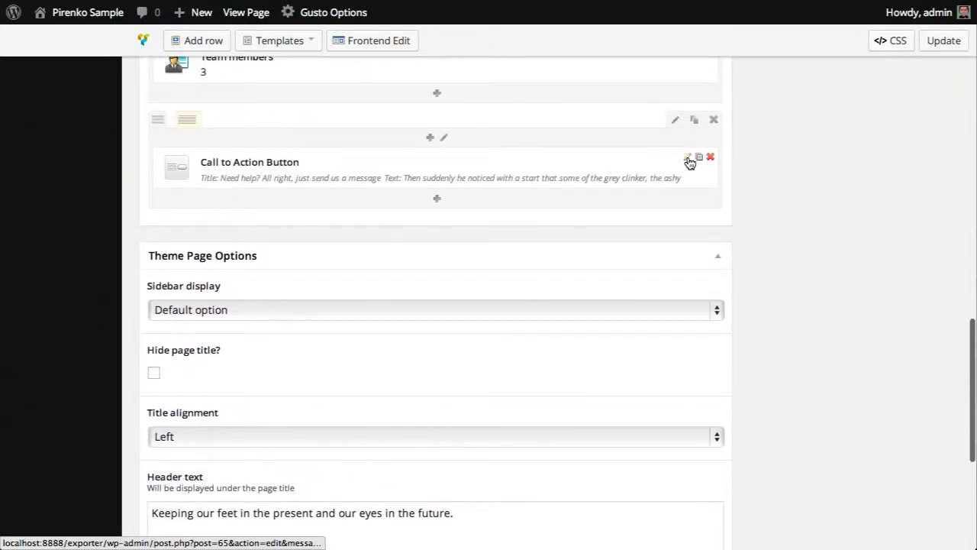
click(688, 159)
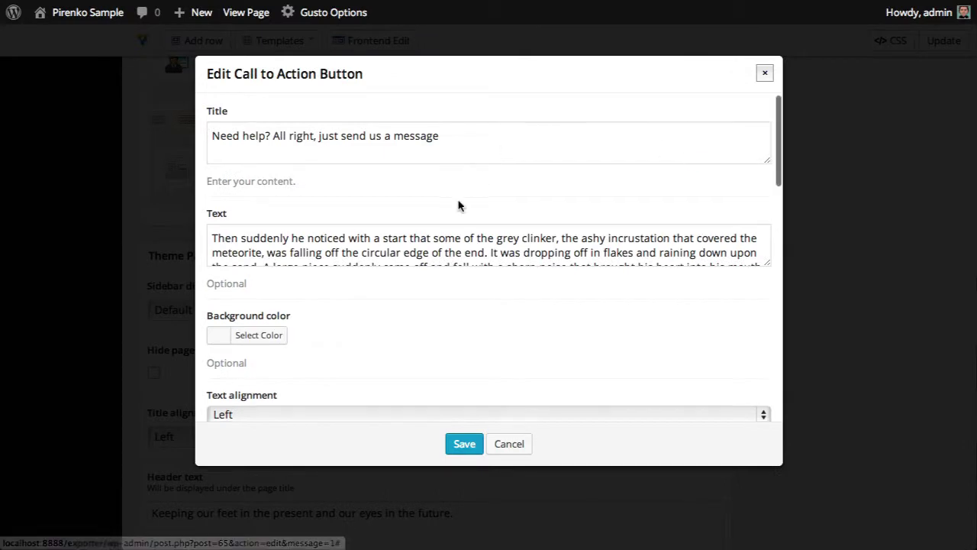
scroll(458, 205, down, 8)
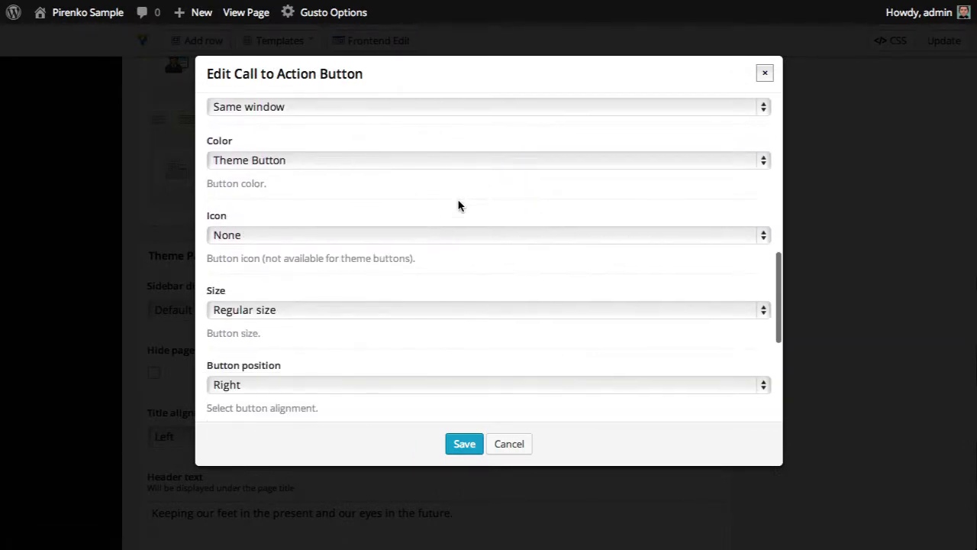
scroll(458, 204, down, 4)
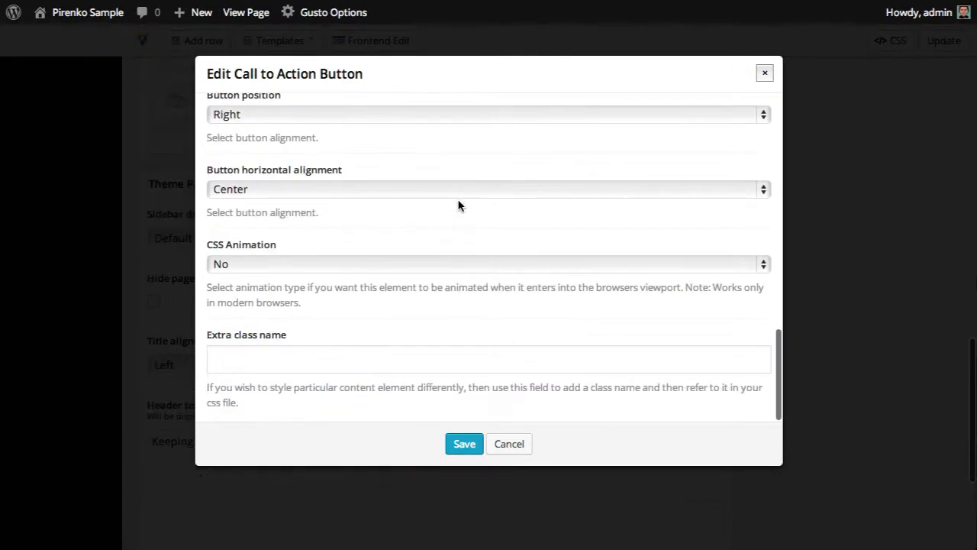
click(292, 266)
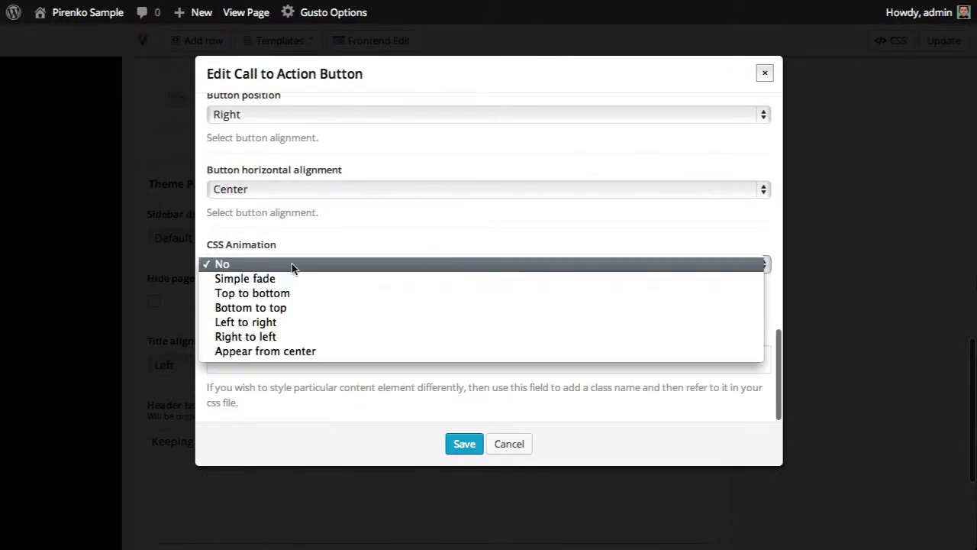
click(304, 353)
click(463, 449)
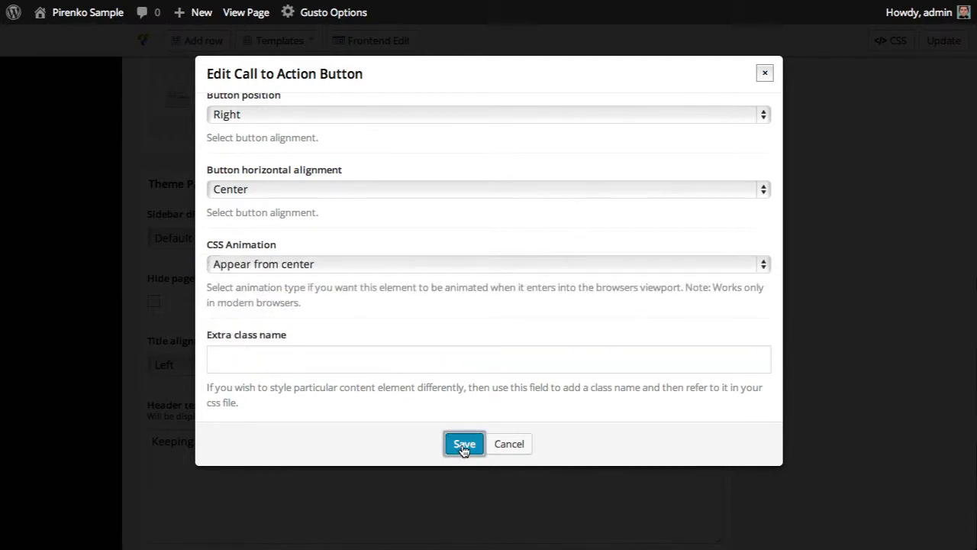
click(946, 42)
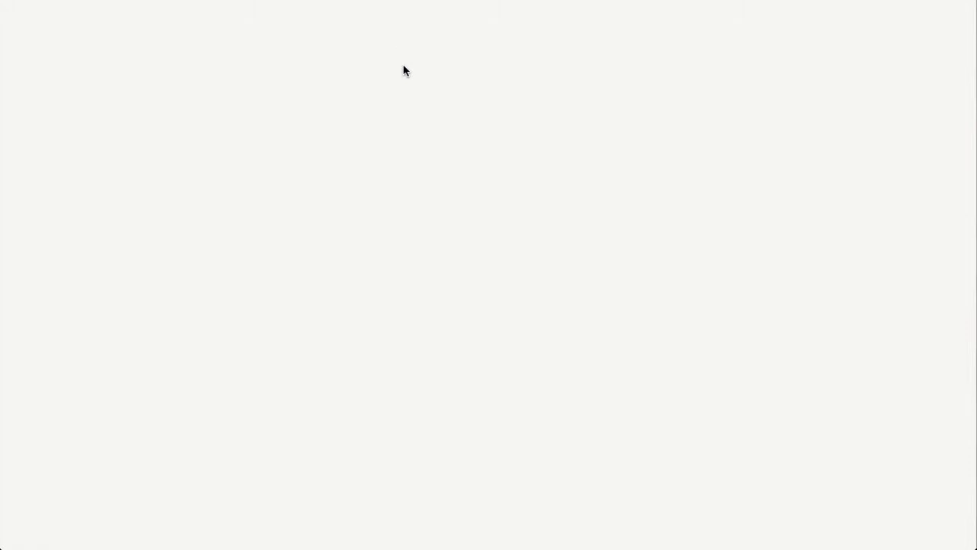
- Review the updated site page down to the call to action section to check its animation
scroll(237, 96, down, 3)
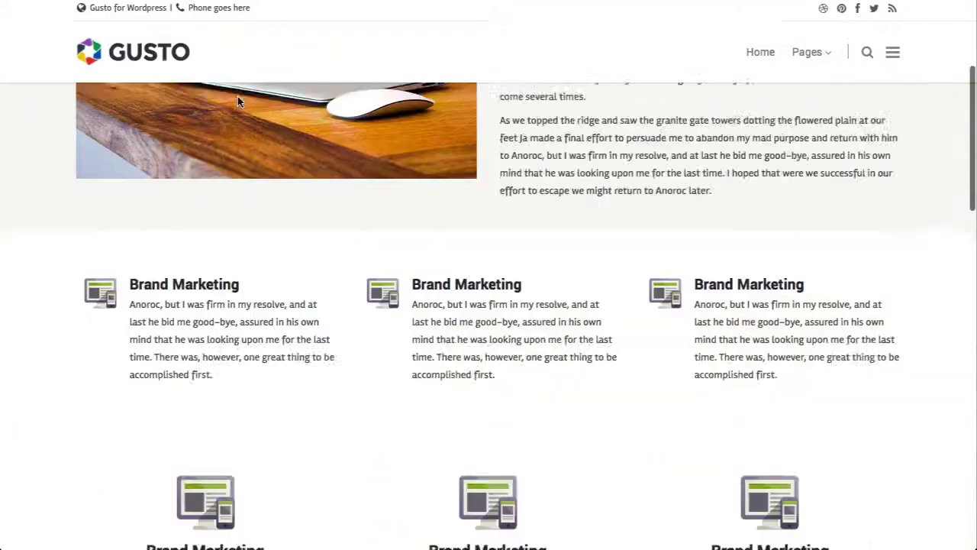
scroll(238, 97, down, 13)
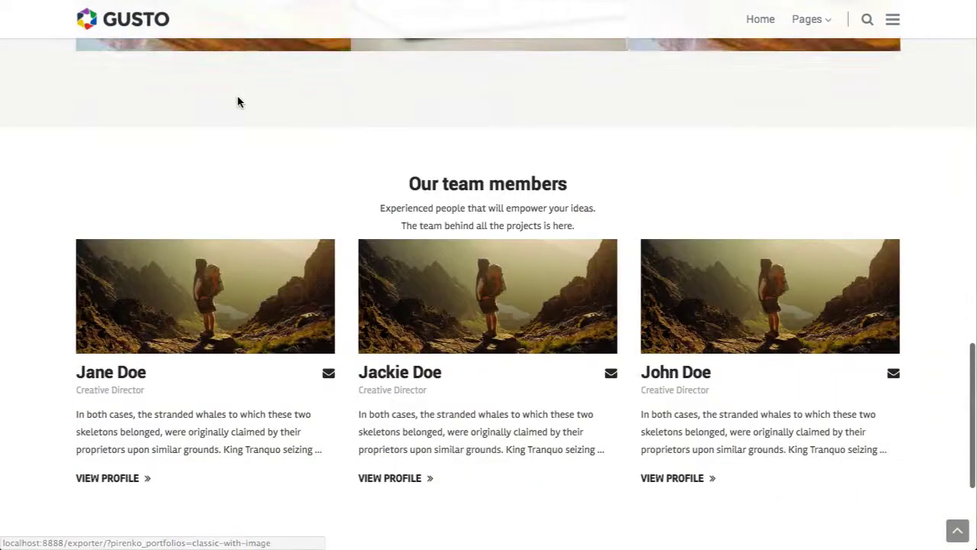
scroll(237, 102, down, 3)
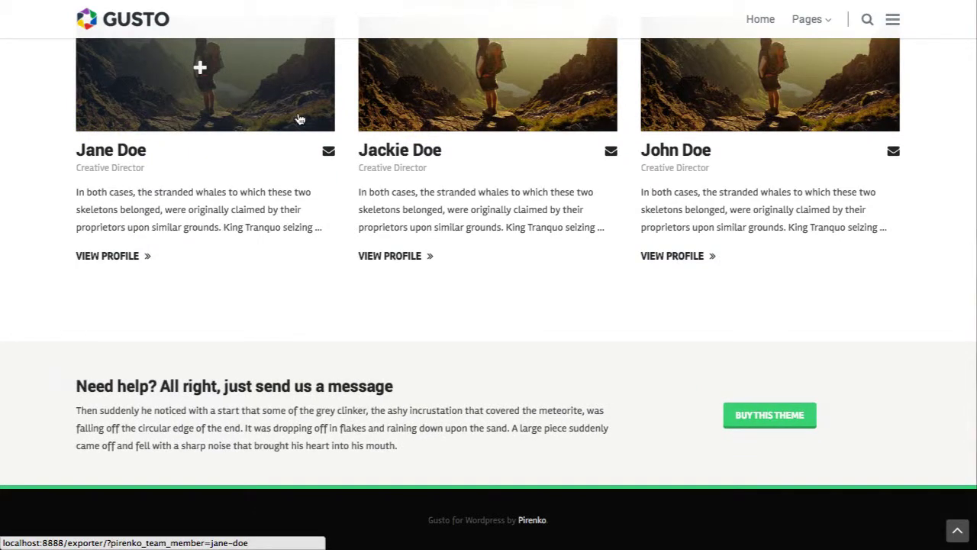